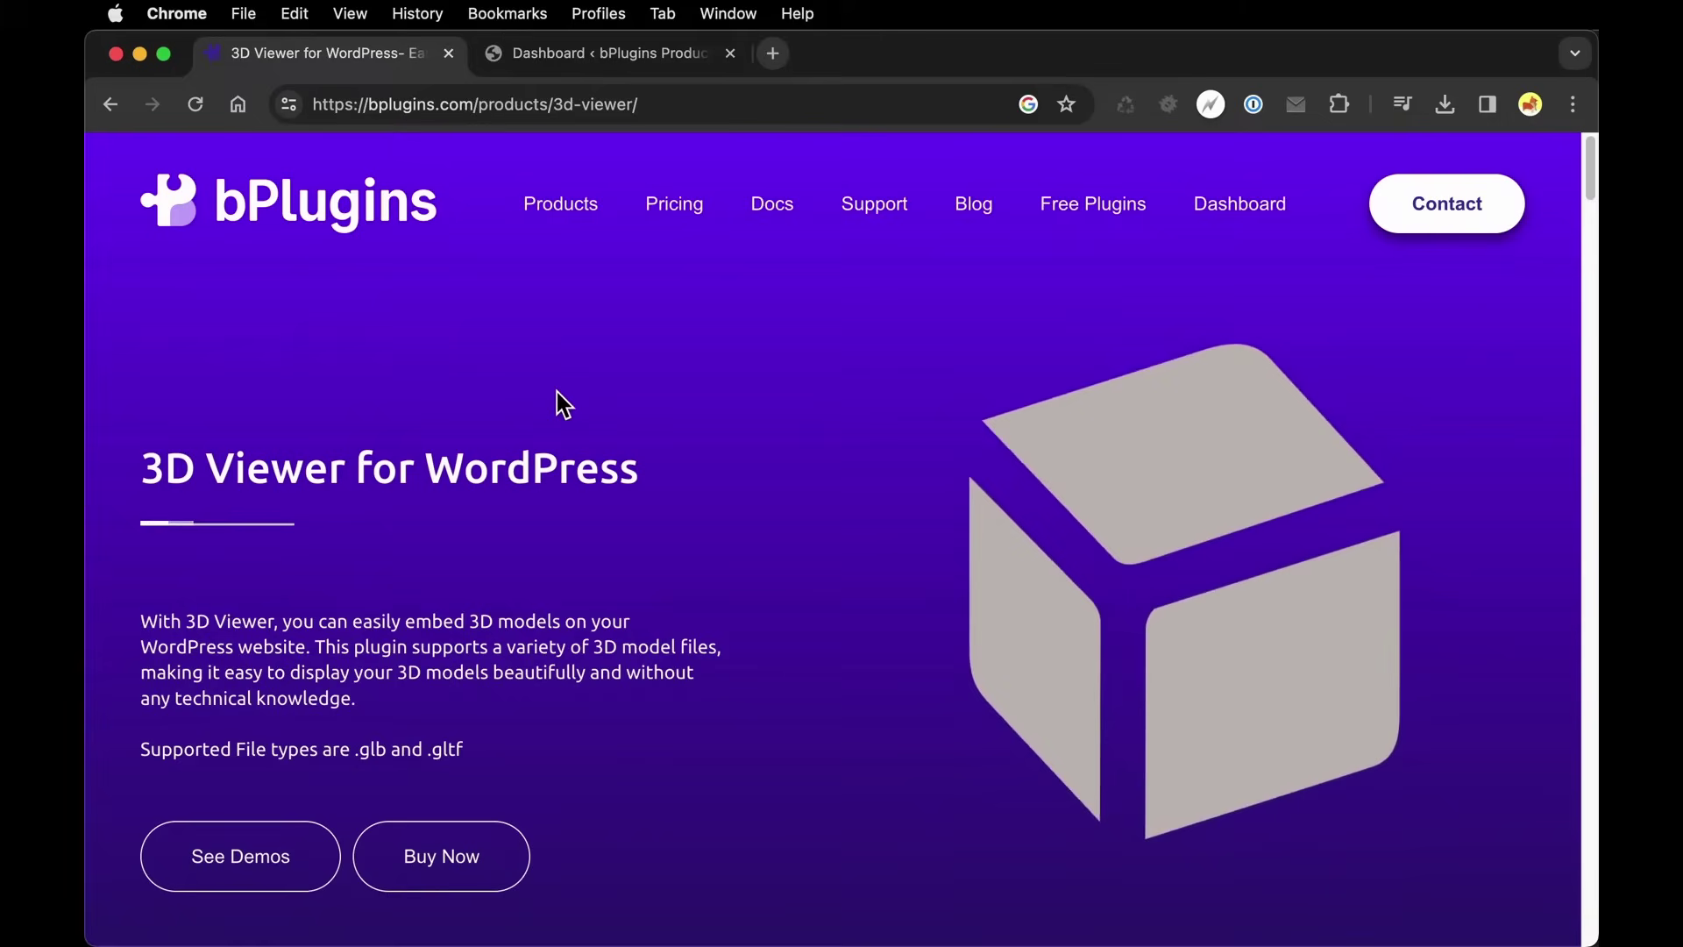
- Search Add New Plugin for '3d viewer', then install and activate the bPlugins LLC 3D Viewer plugin
click(540, 61)
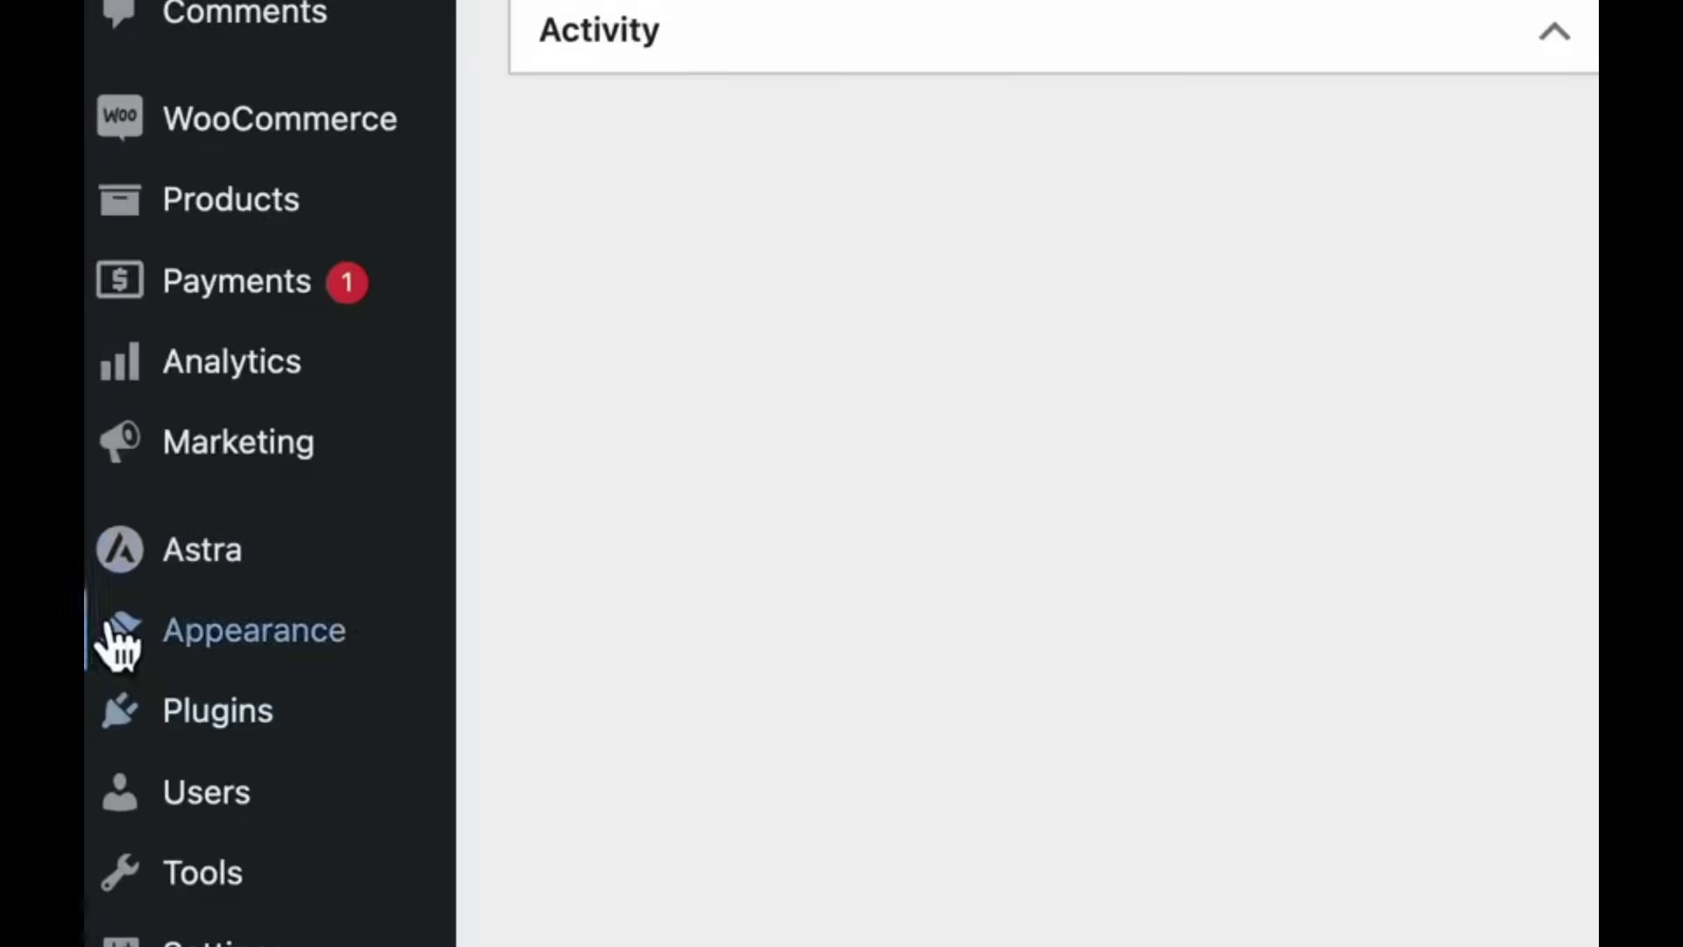
scroll(119, 645, down, 2)
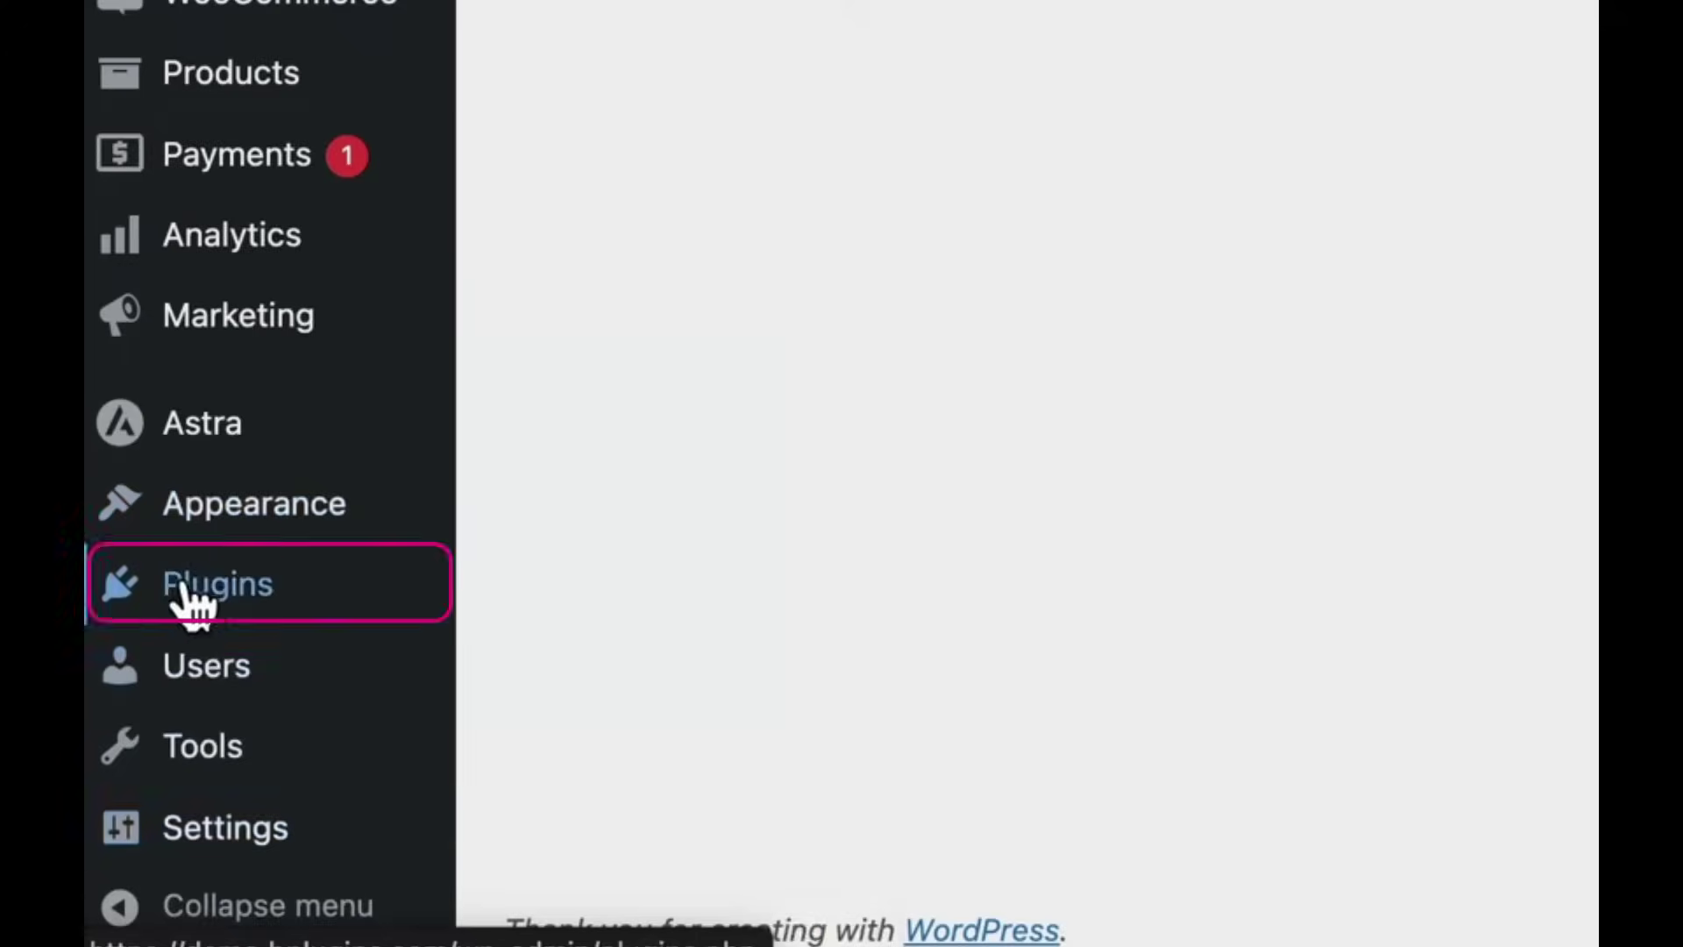
click(185, 588)
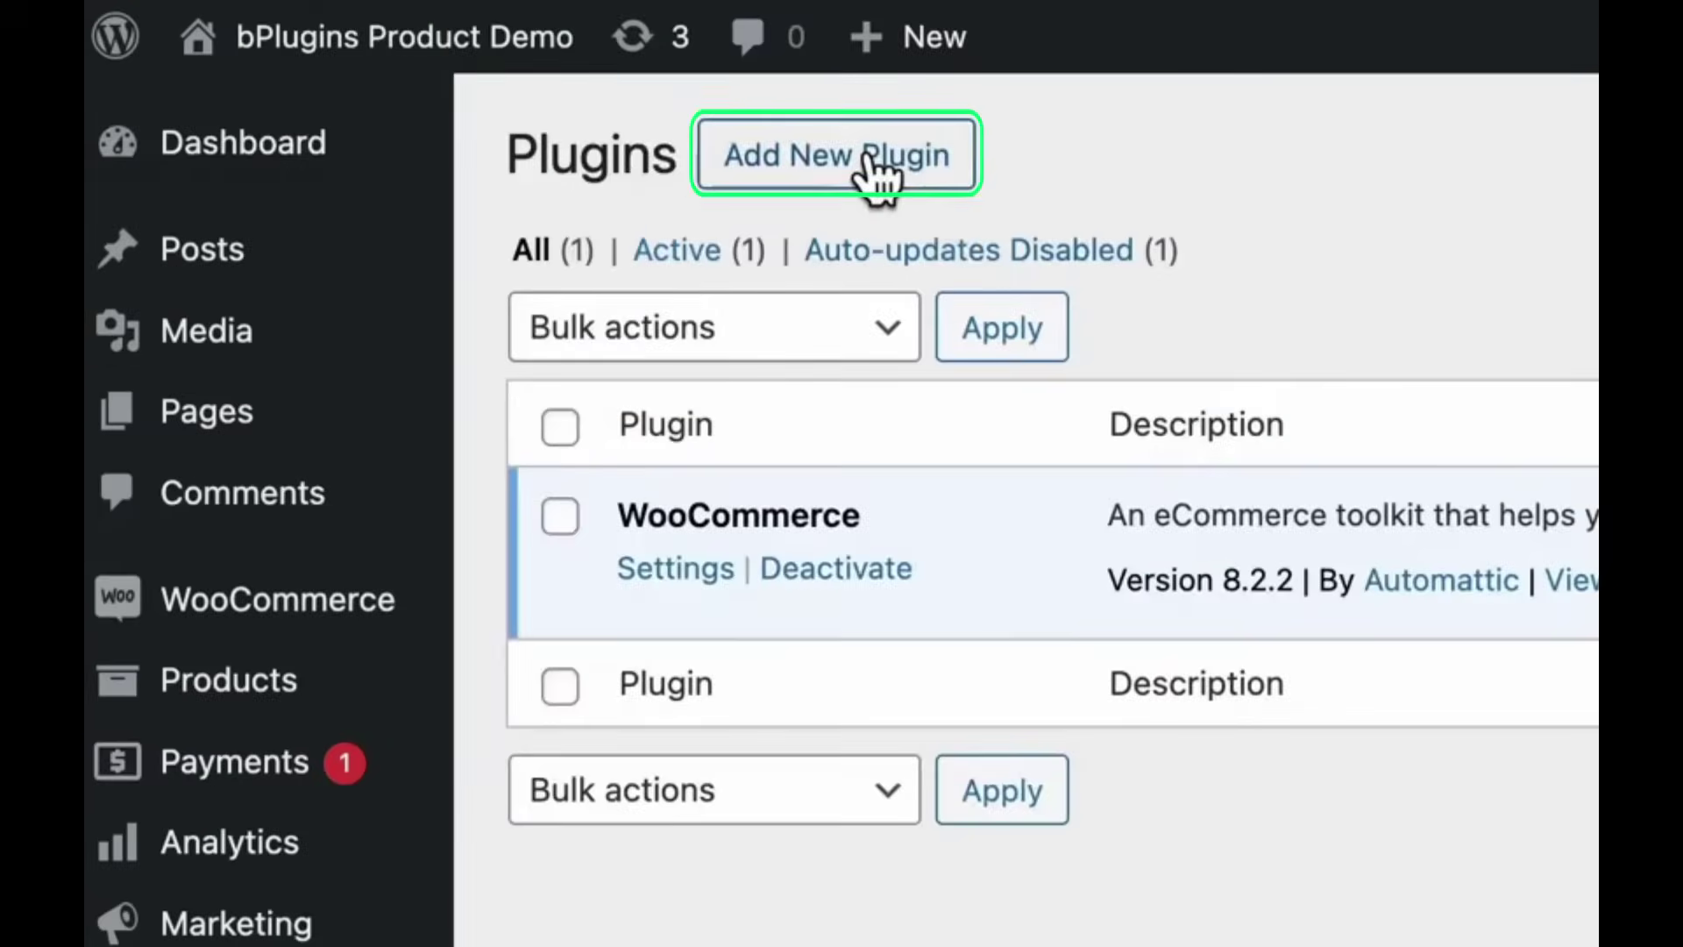
click(876, 178)
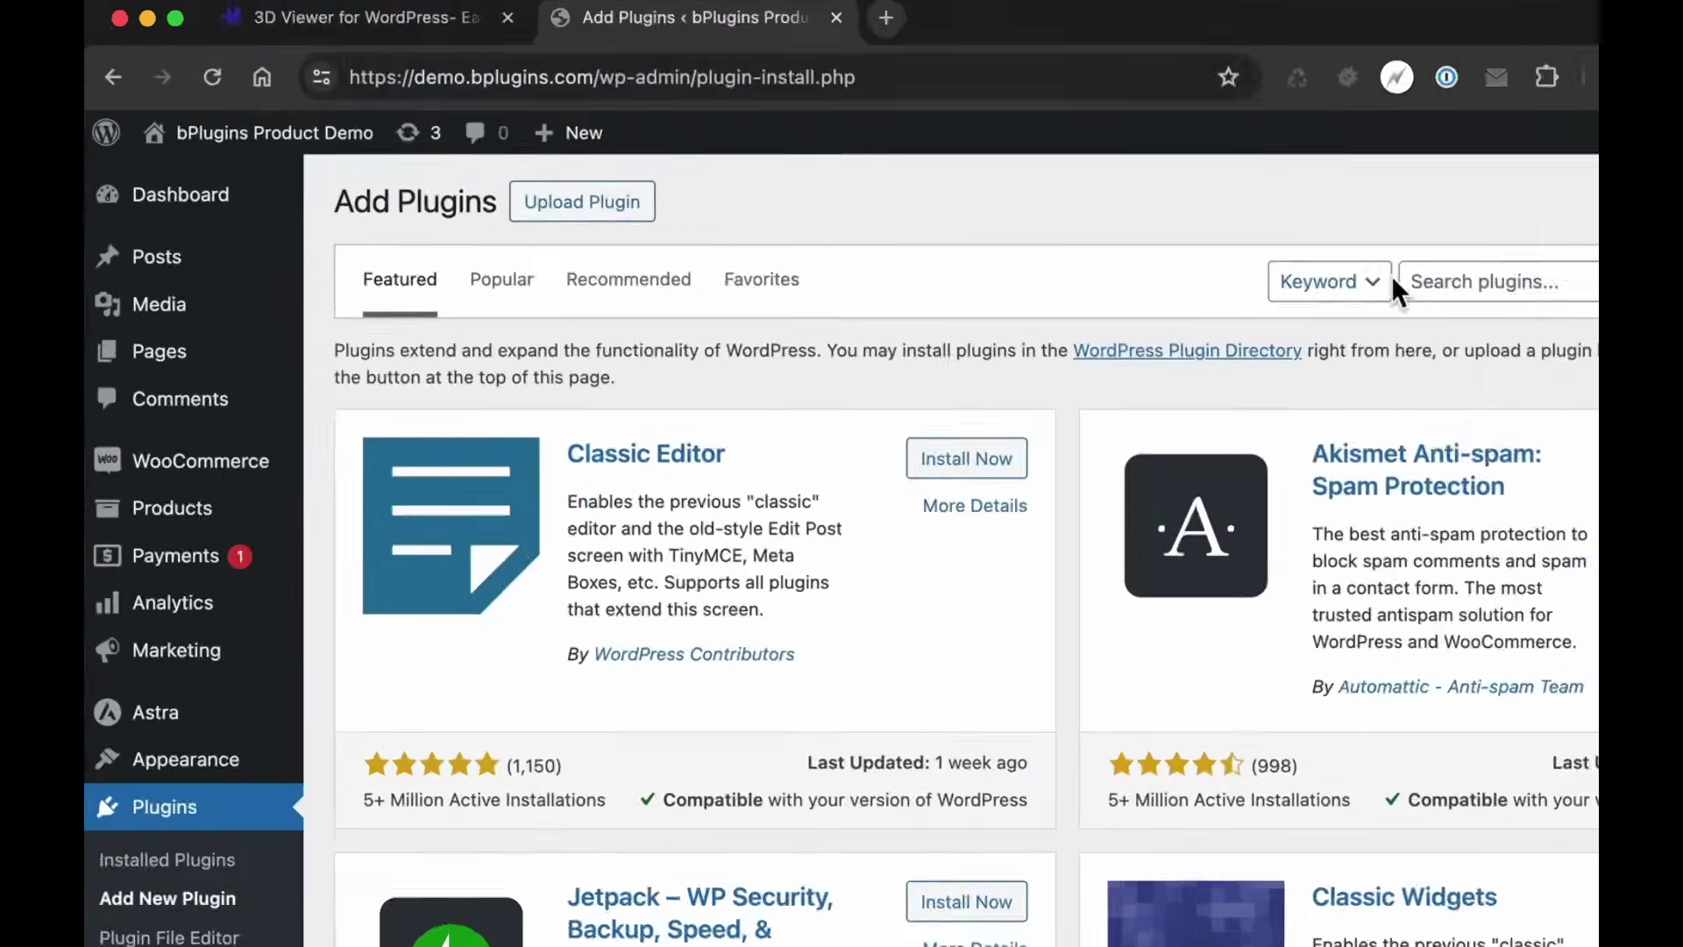
click(1494, 277)
text(3d)
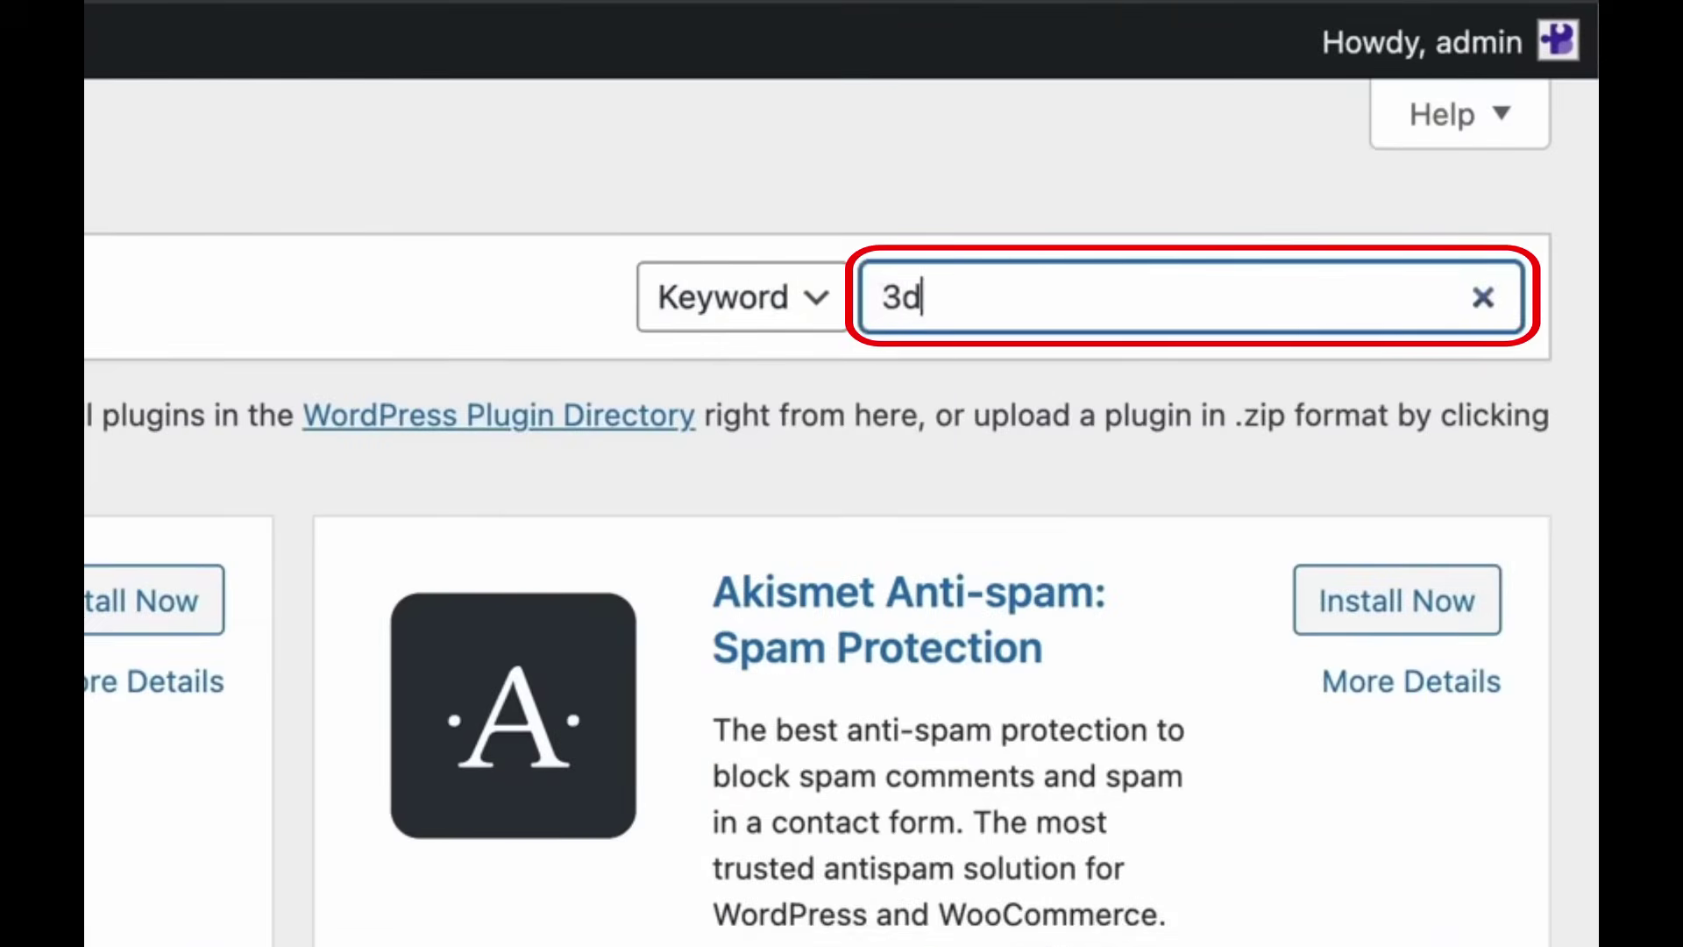
text( viewer)
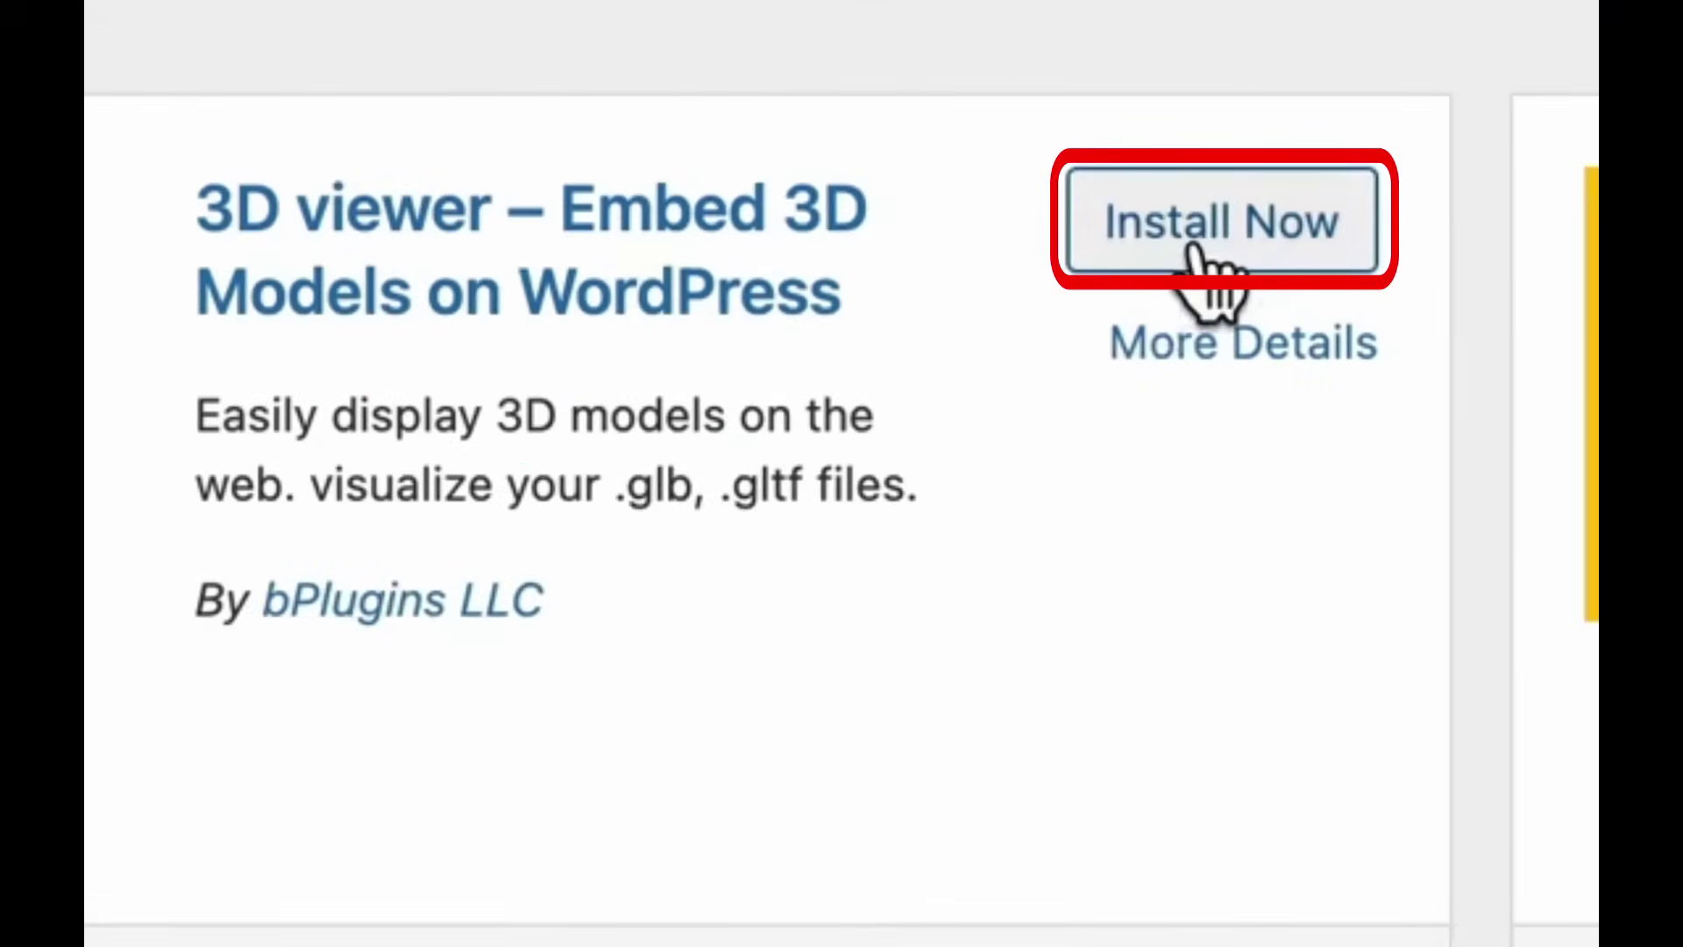
click(1202, 254)
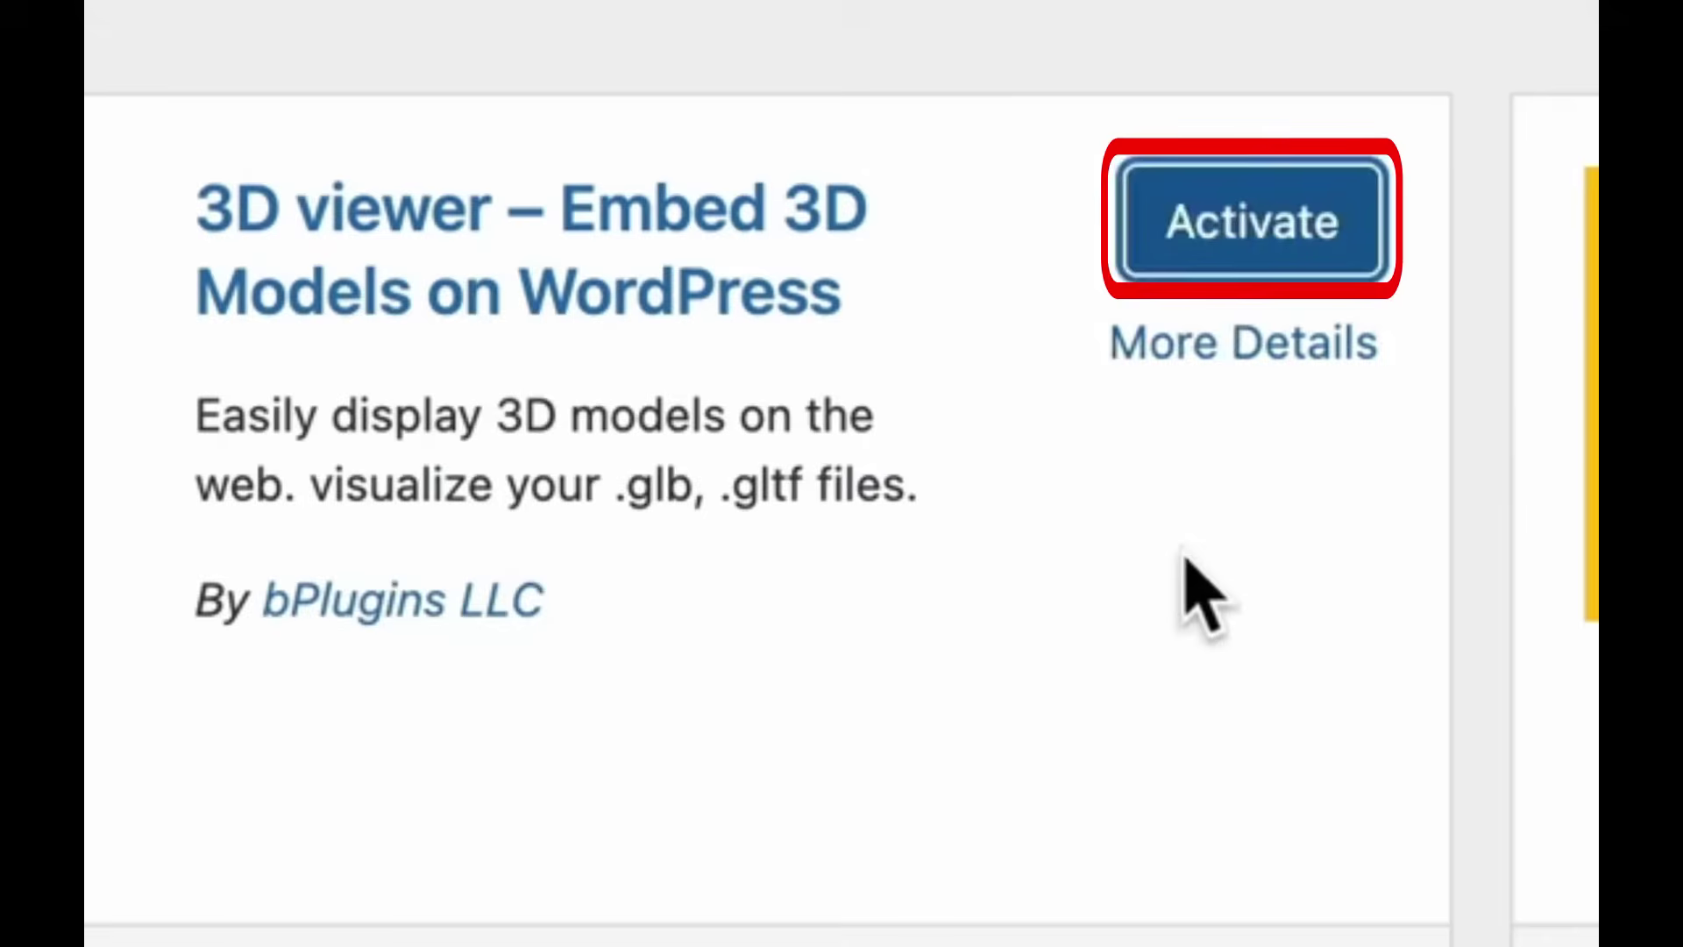
click(1173, 267)
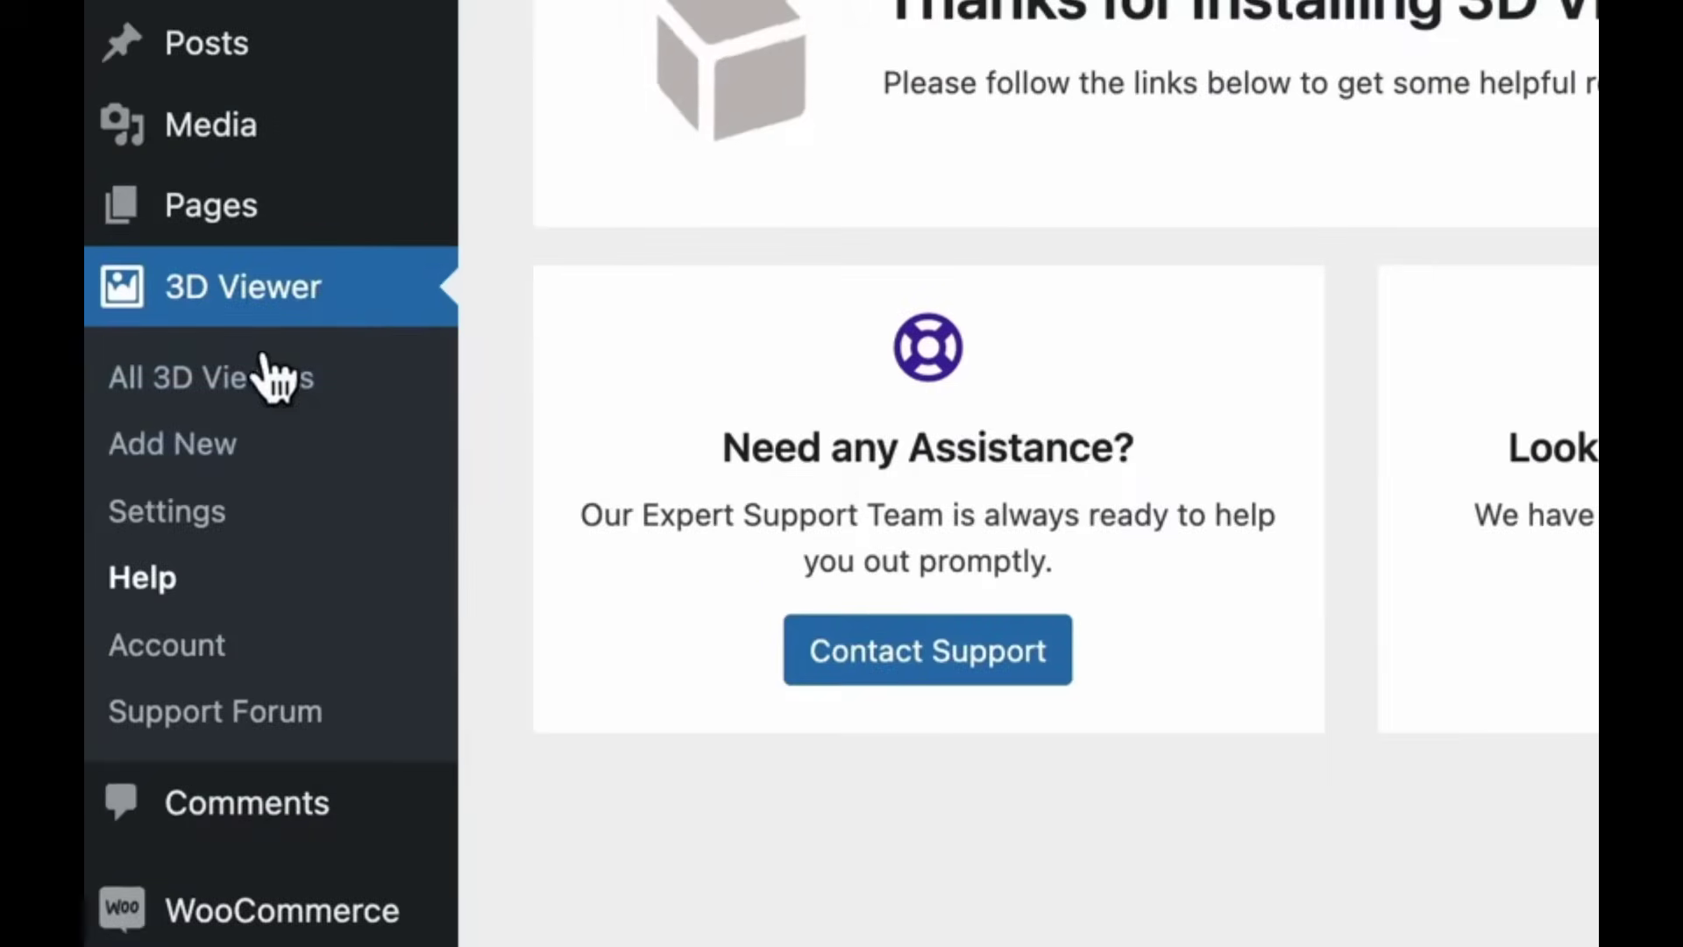
- Add a new 3D Viewer entry titled 'Demo' and bring its settings form into view
click(230, 454)
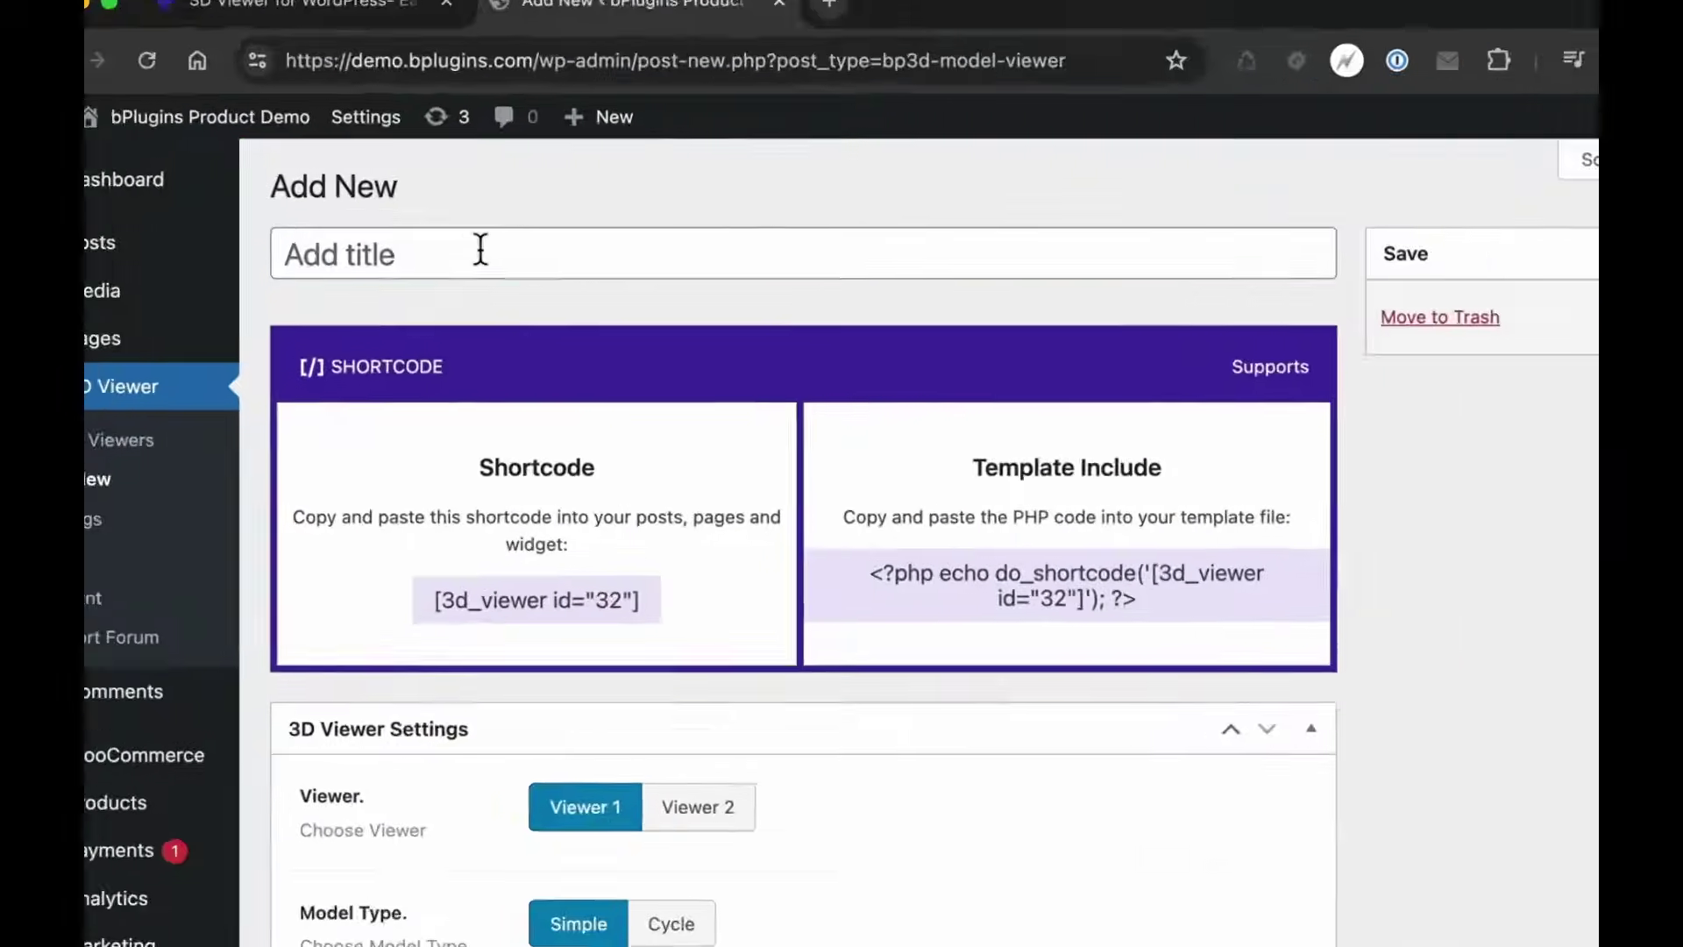
click(481, 251)
text(Demo)
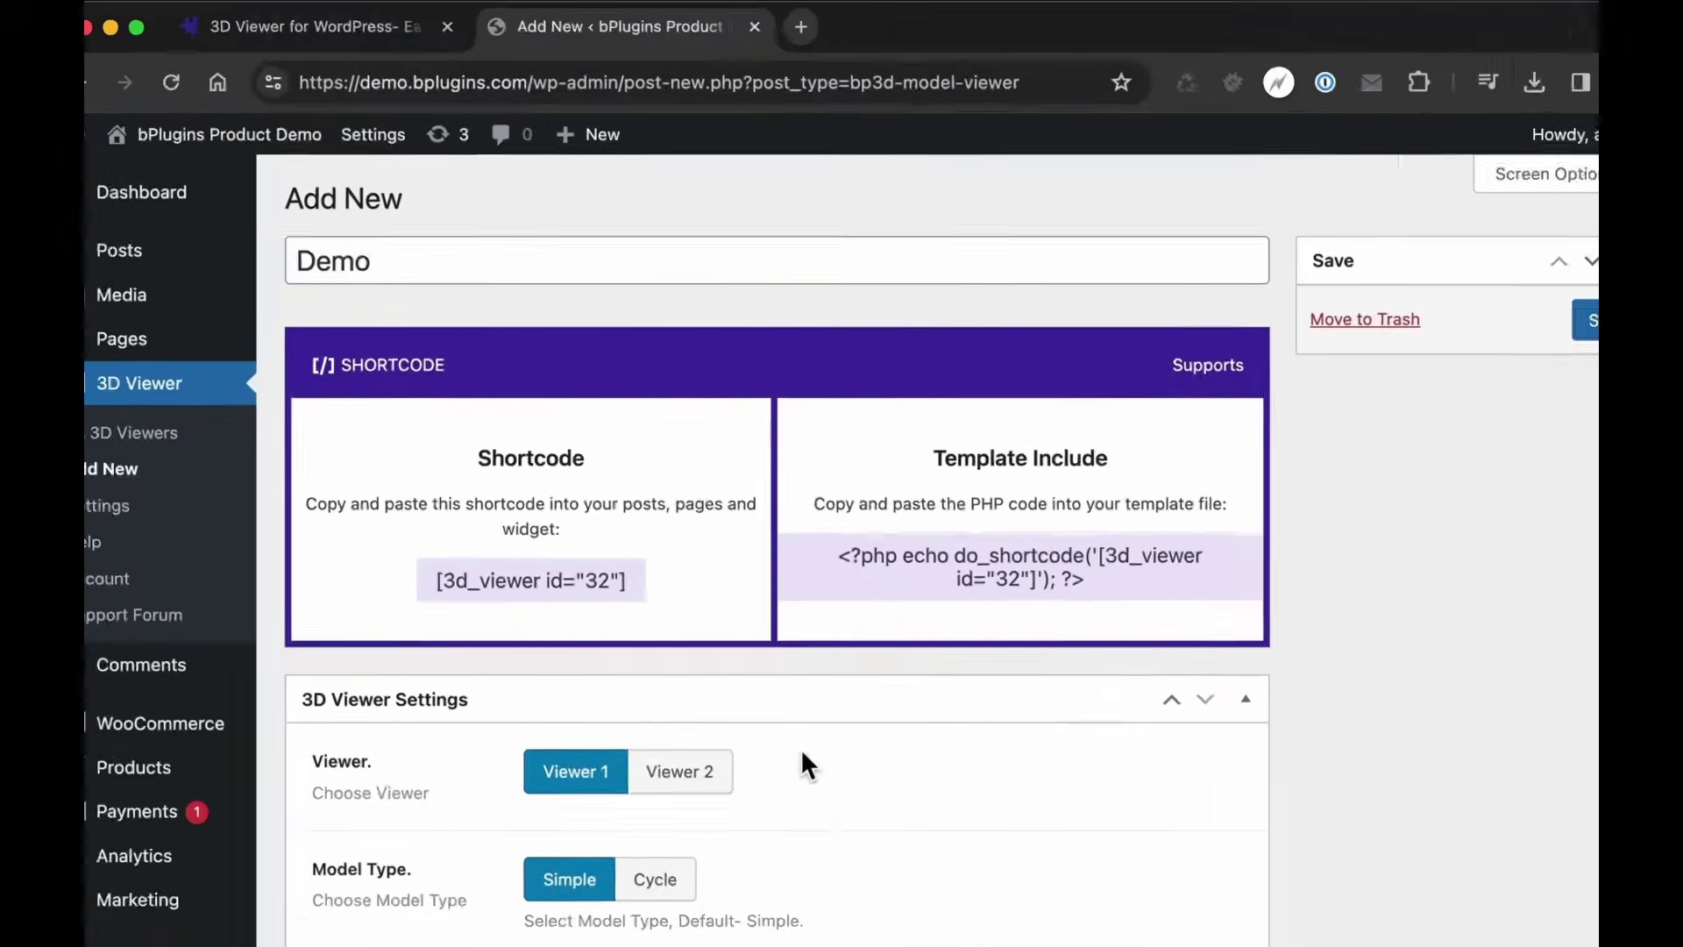
scroll(789, 745, down, 5)
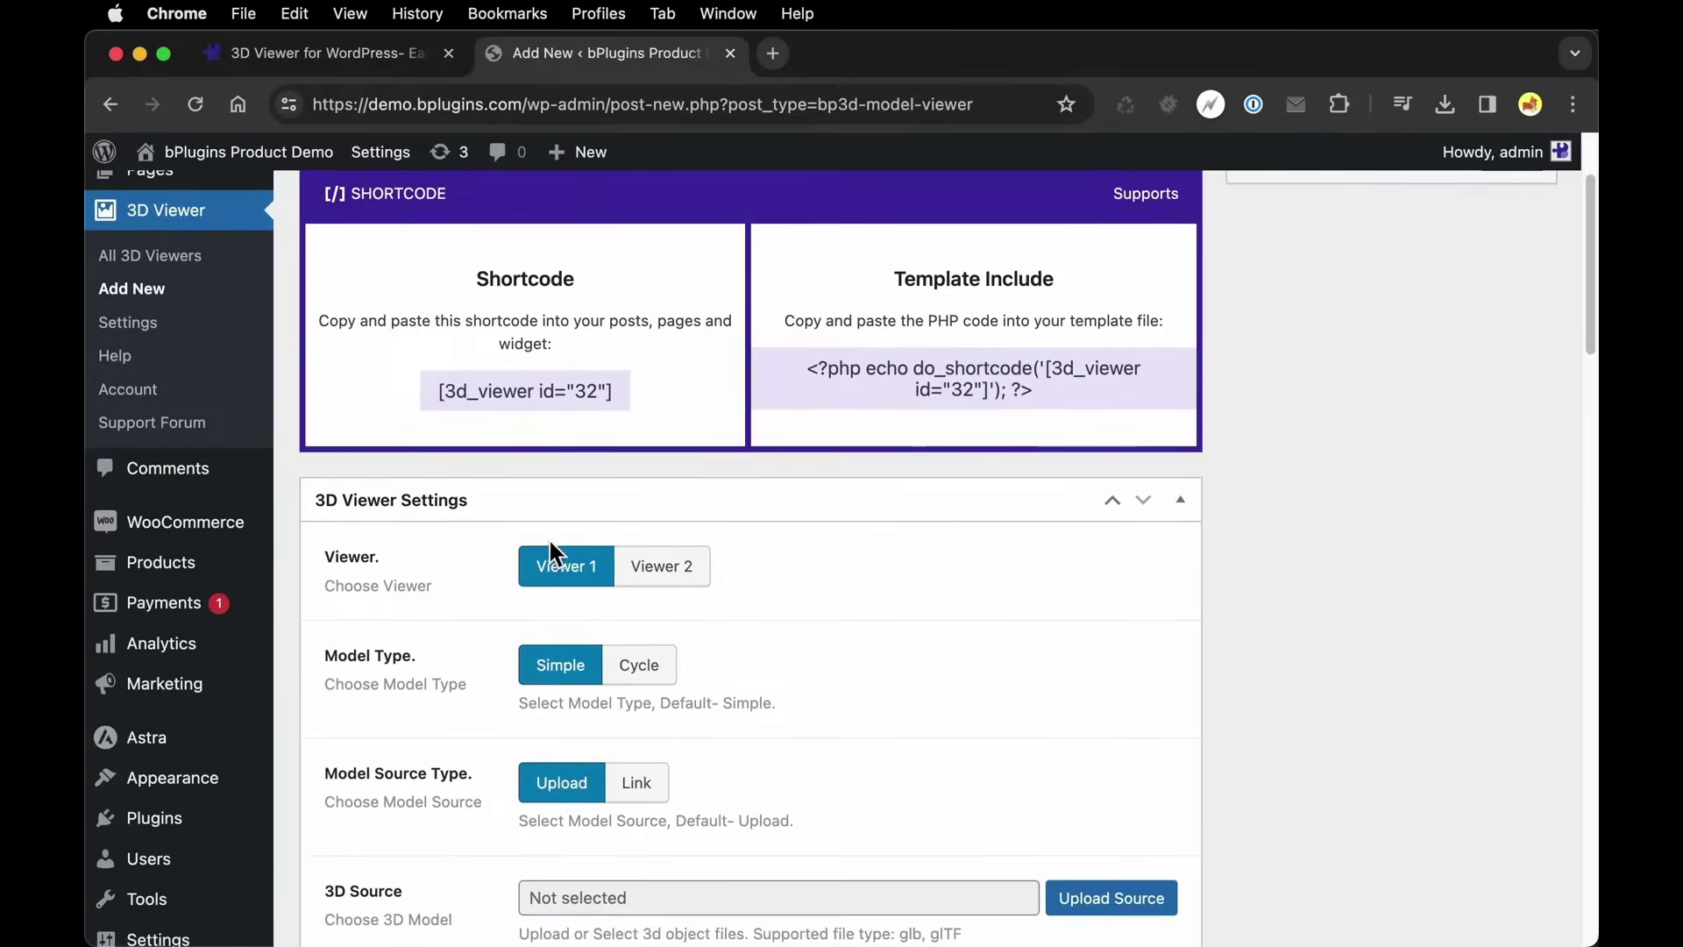
scroll(886, 617, down, 2)
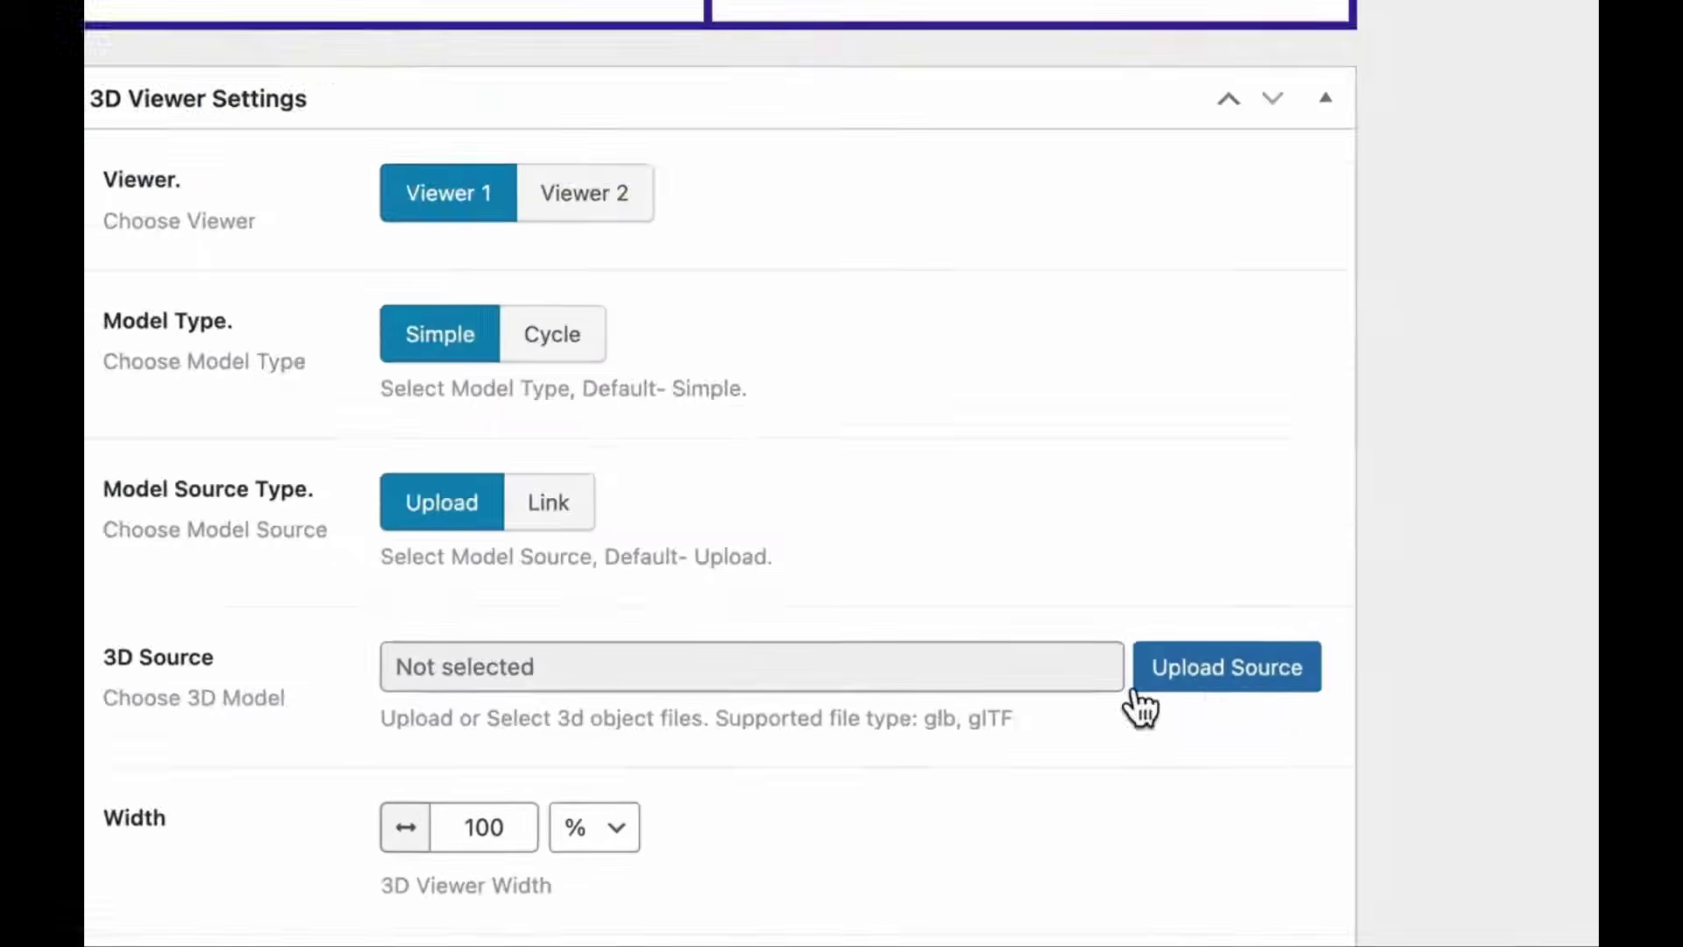
- Upload Chair.glb from the Desktop and select it as the Demo viewer's 3D source
click(1111, 751)
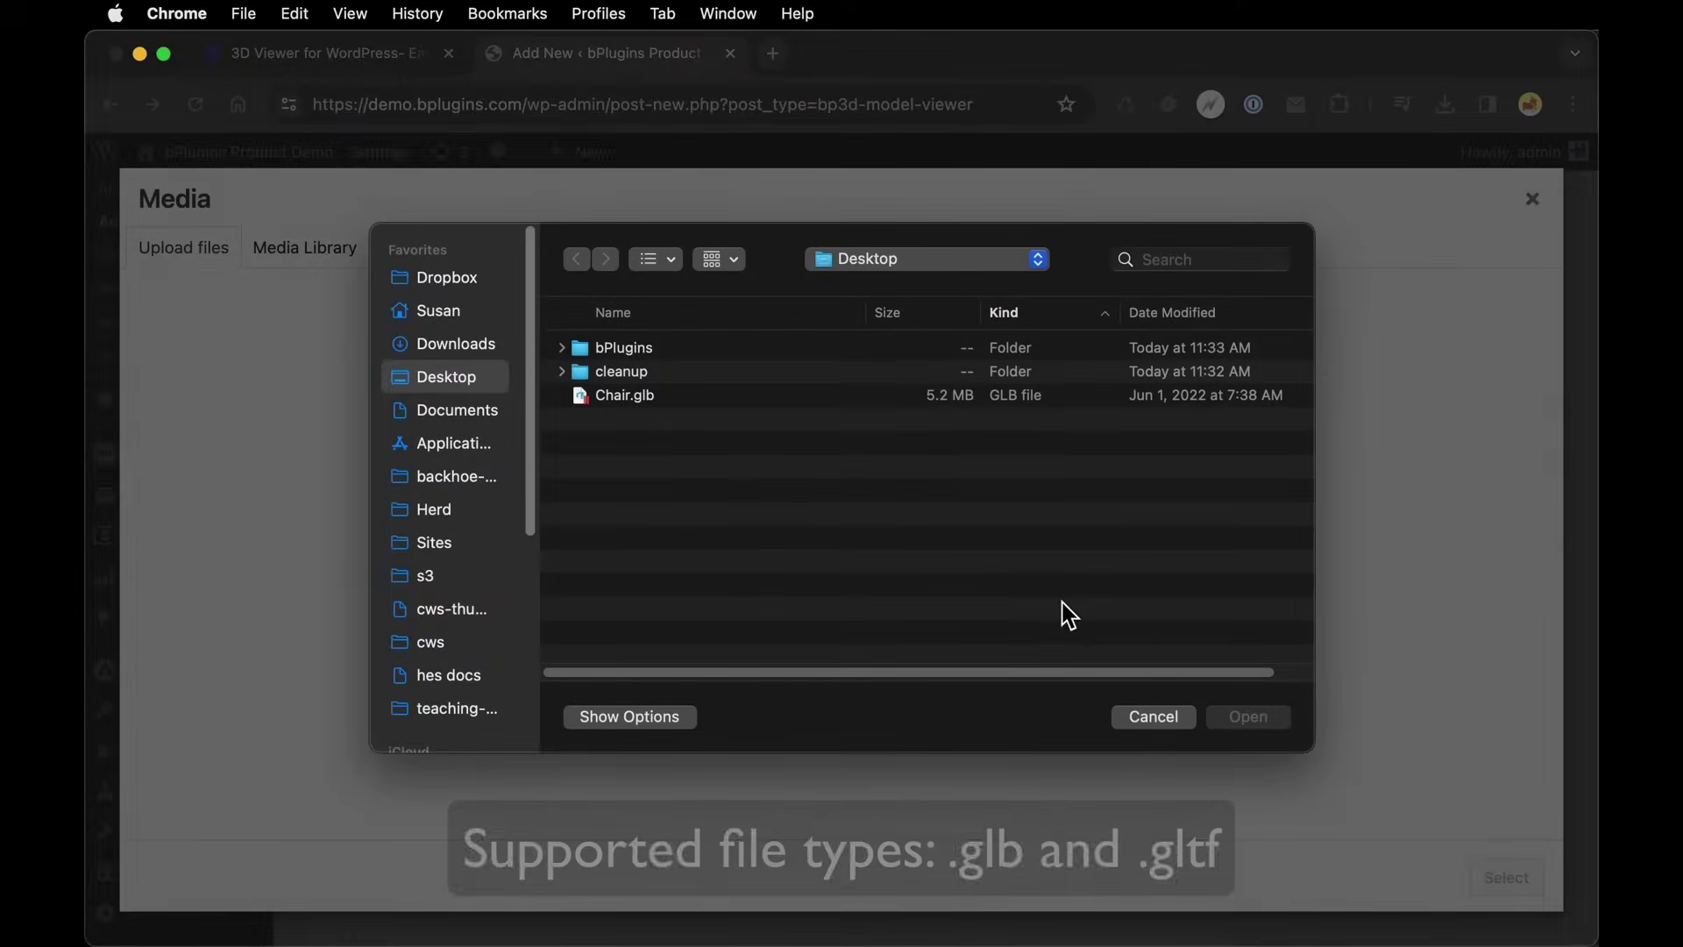
click(606, 413)
click(1233, 724)
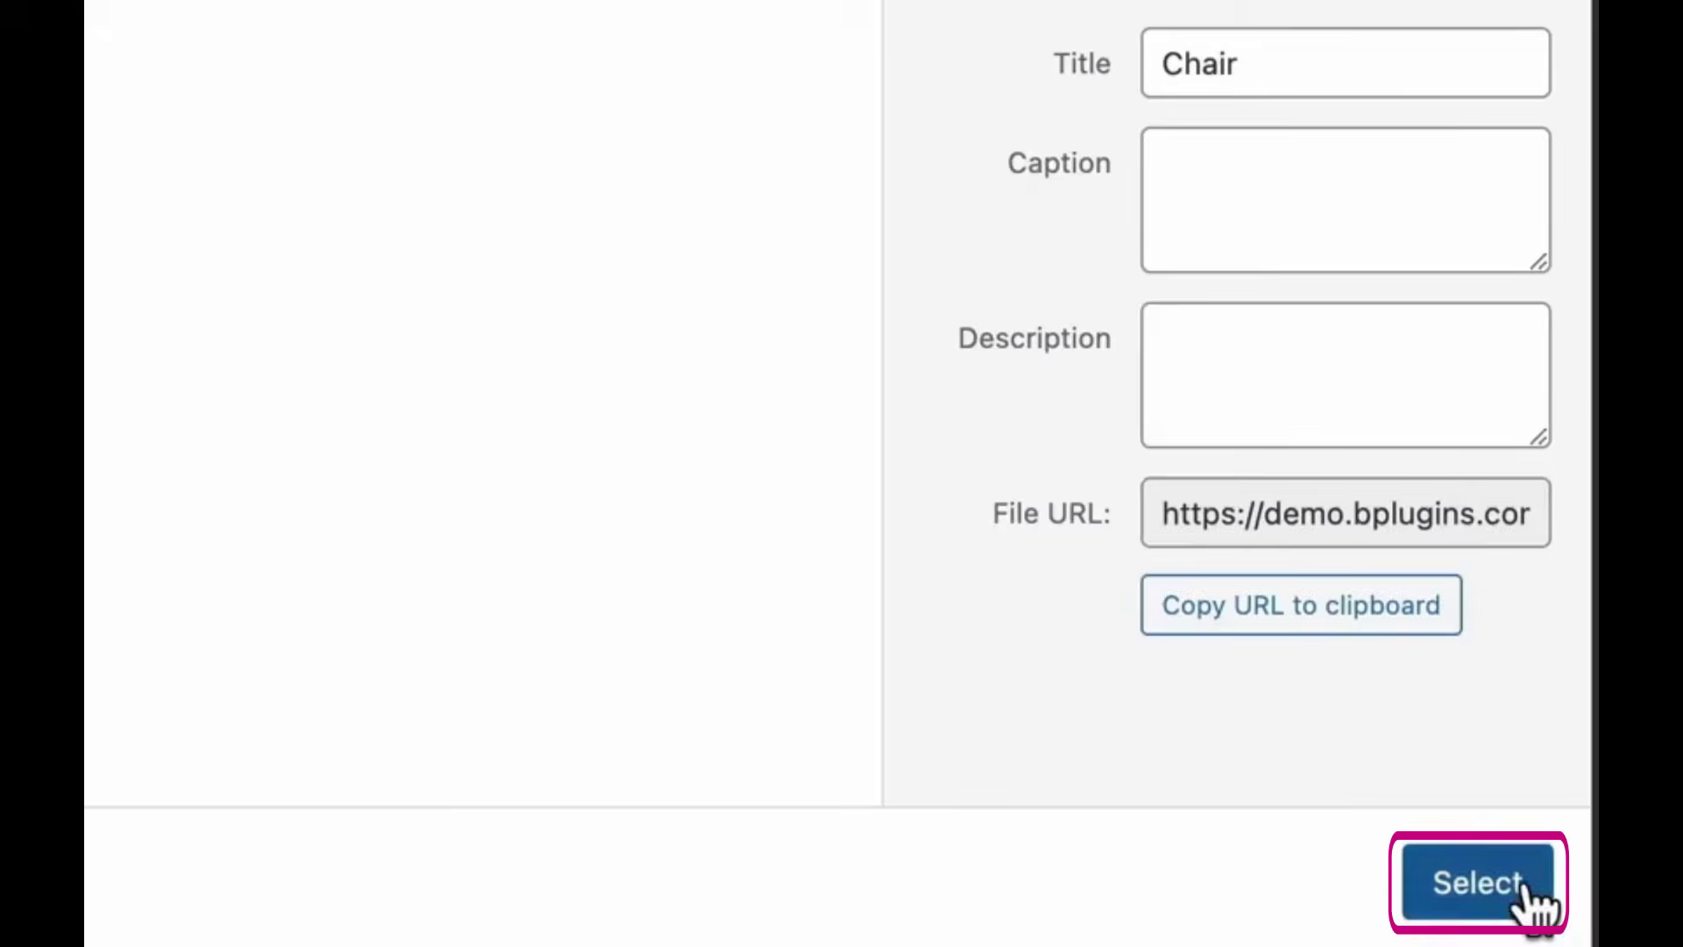
click(1506, 877)
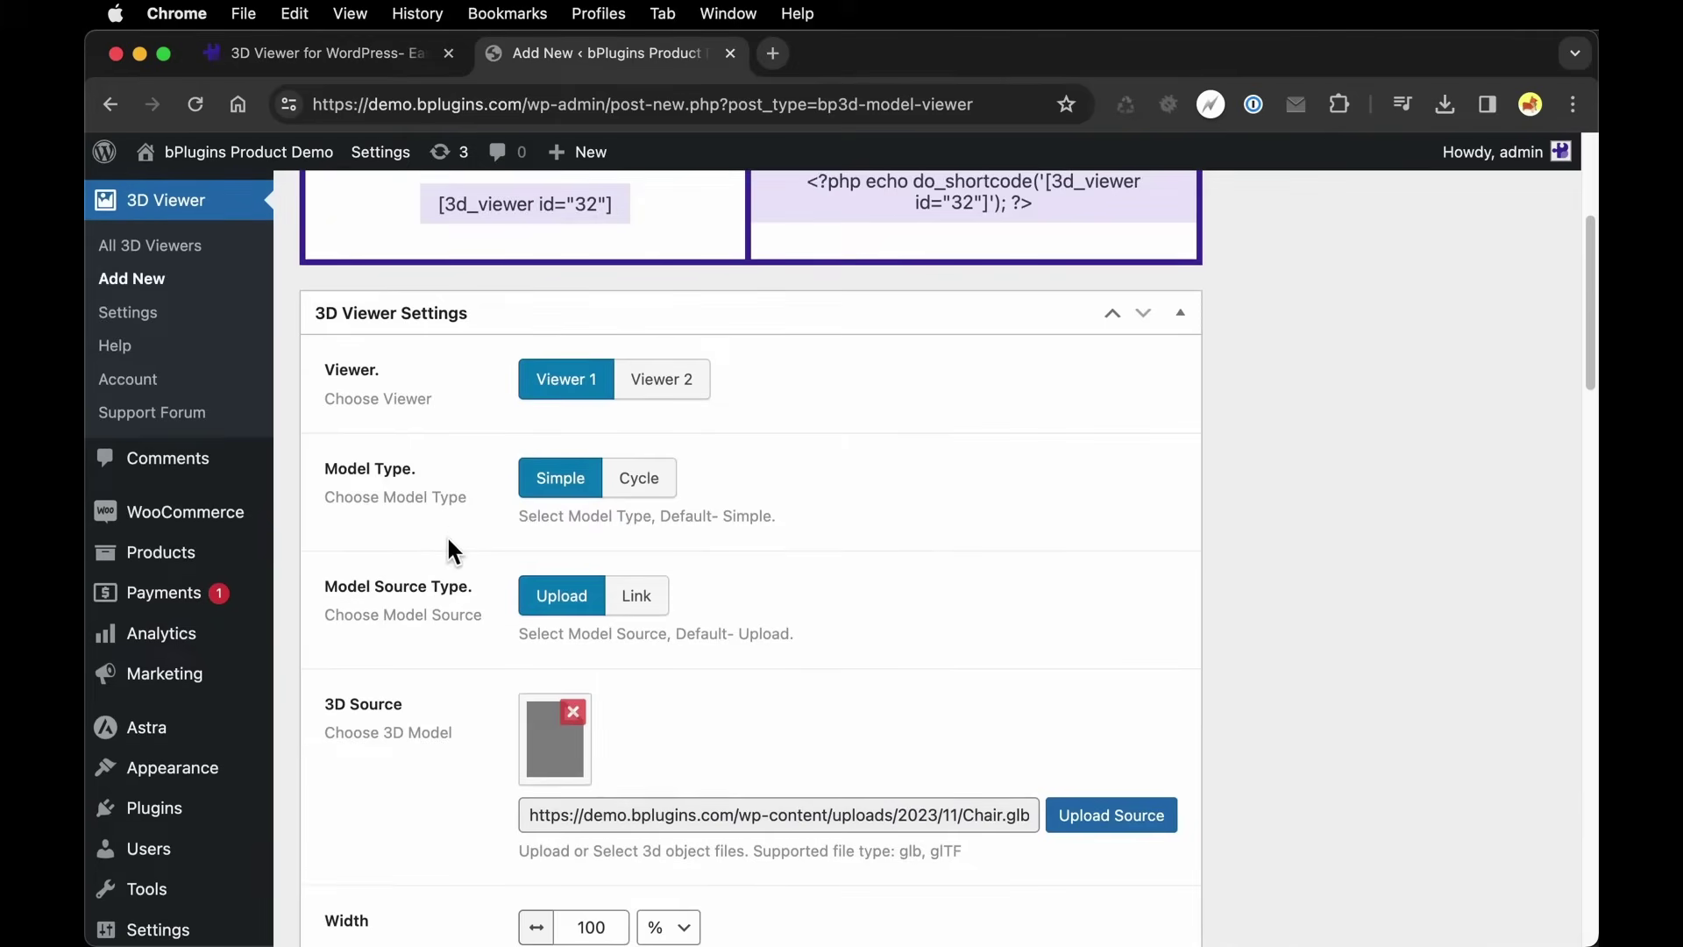
- Save the Demo viewer with default settings and copy its [3d_viewer id="32"] shortcode
scroll(448, 543, down, 5)
scroll(448, 537, down, 3)
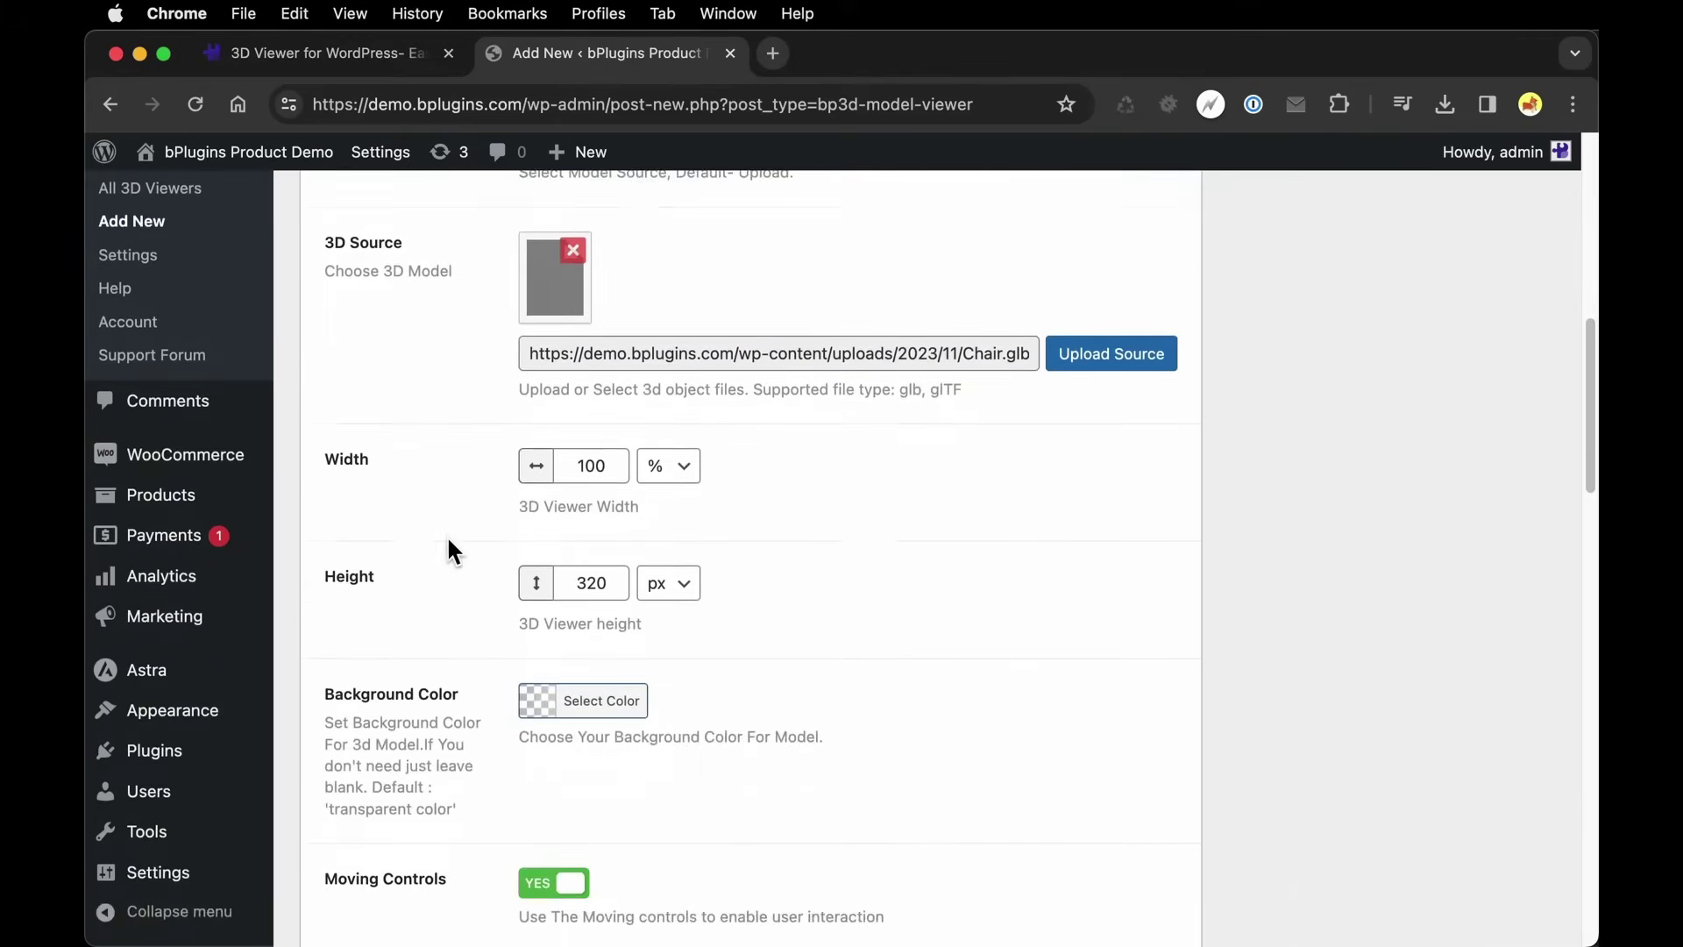
scroll(448, 552, down, 3)
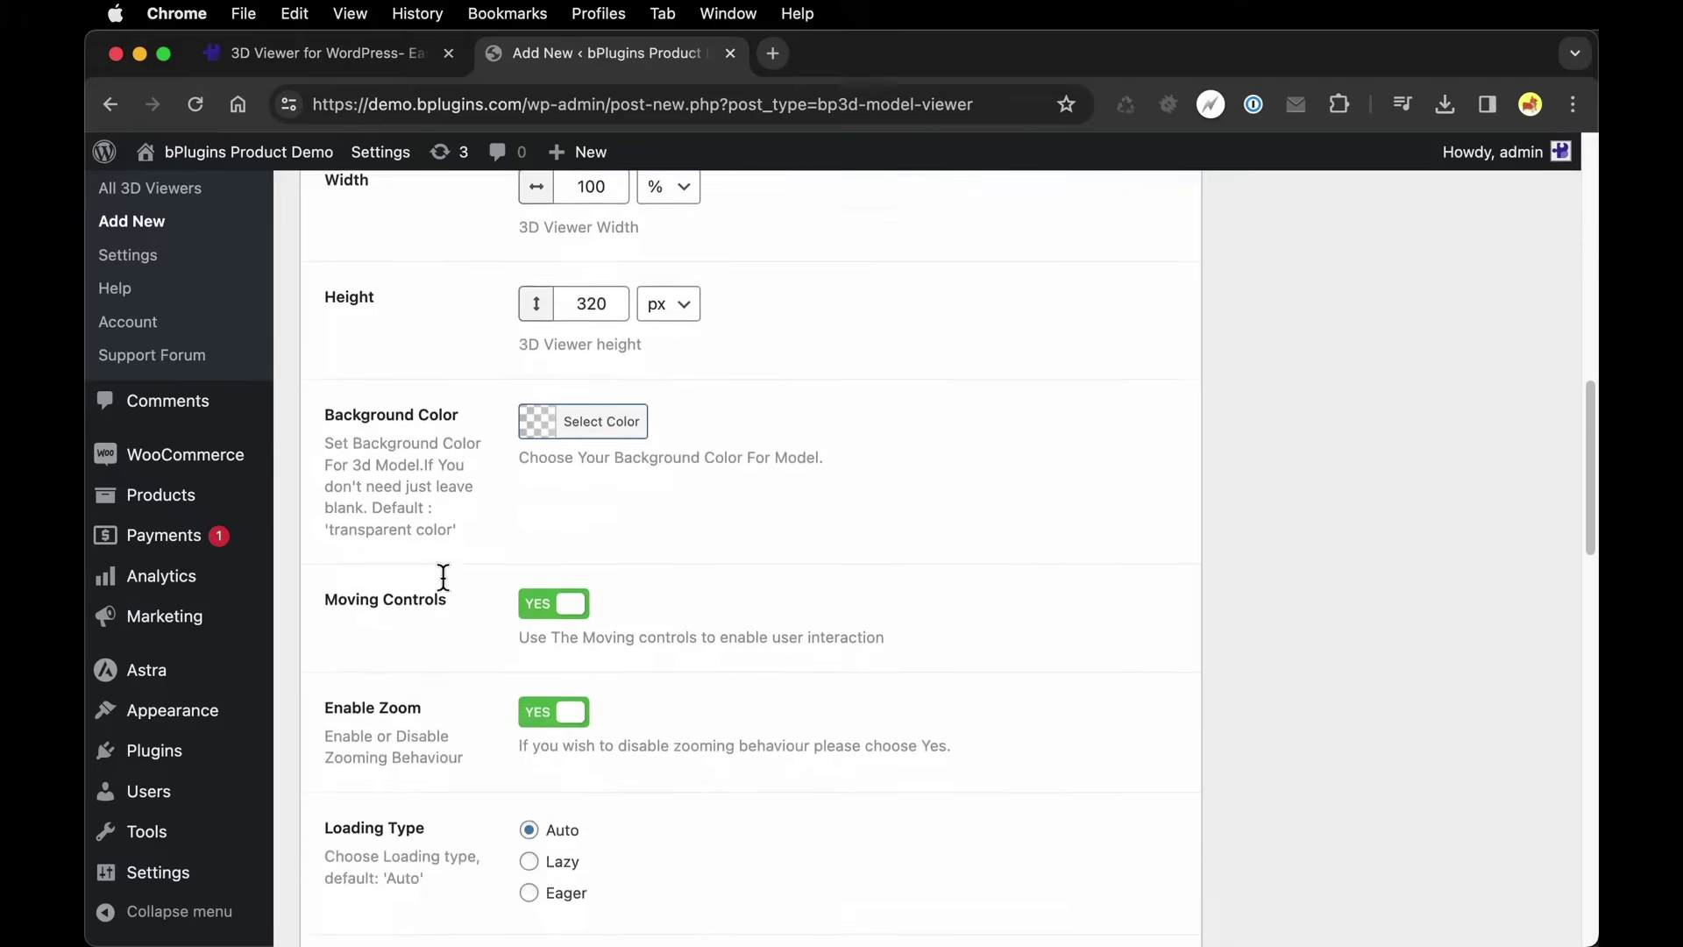
scroll(833, 569, down, 3)
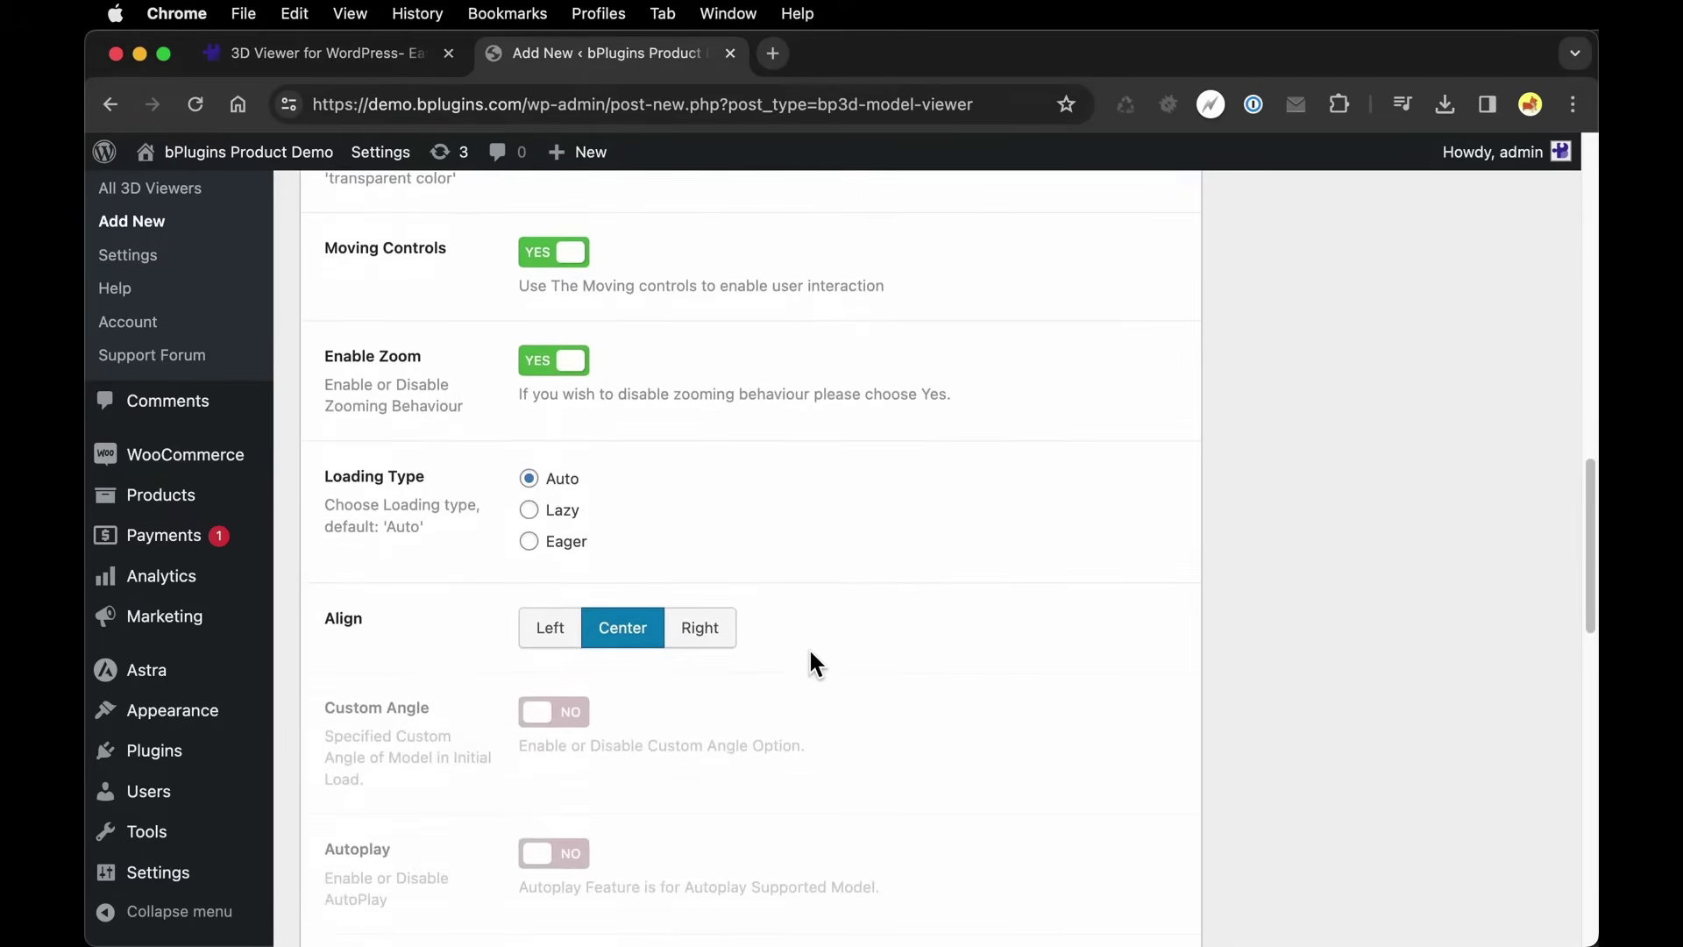
scroll(808, 647, up, 15)
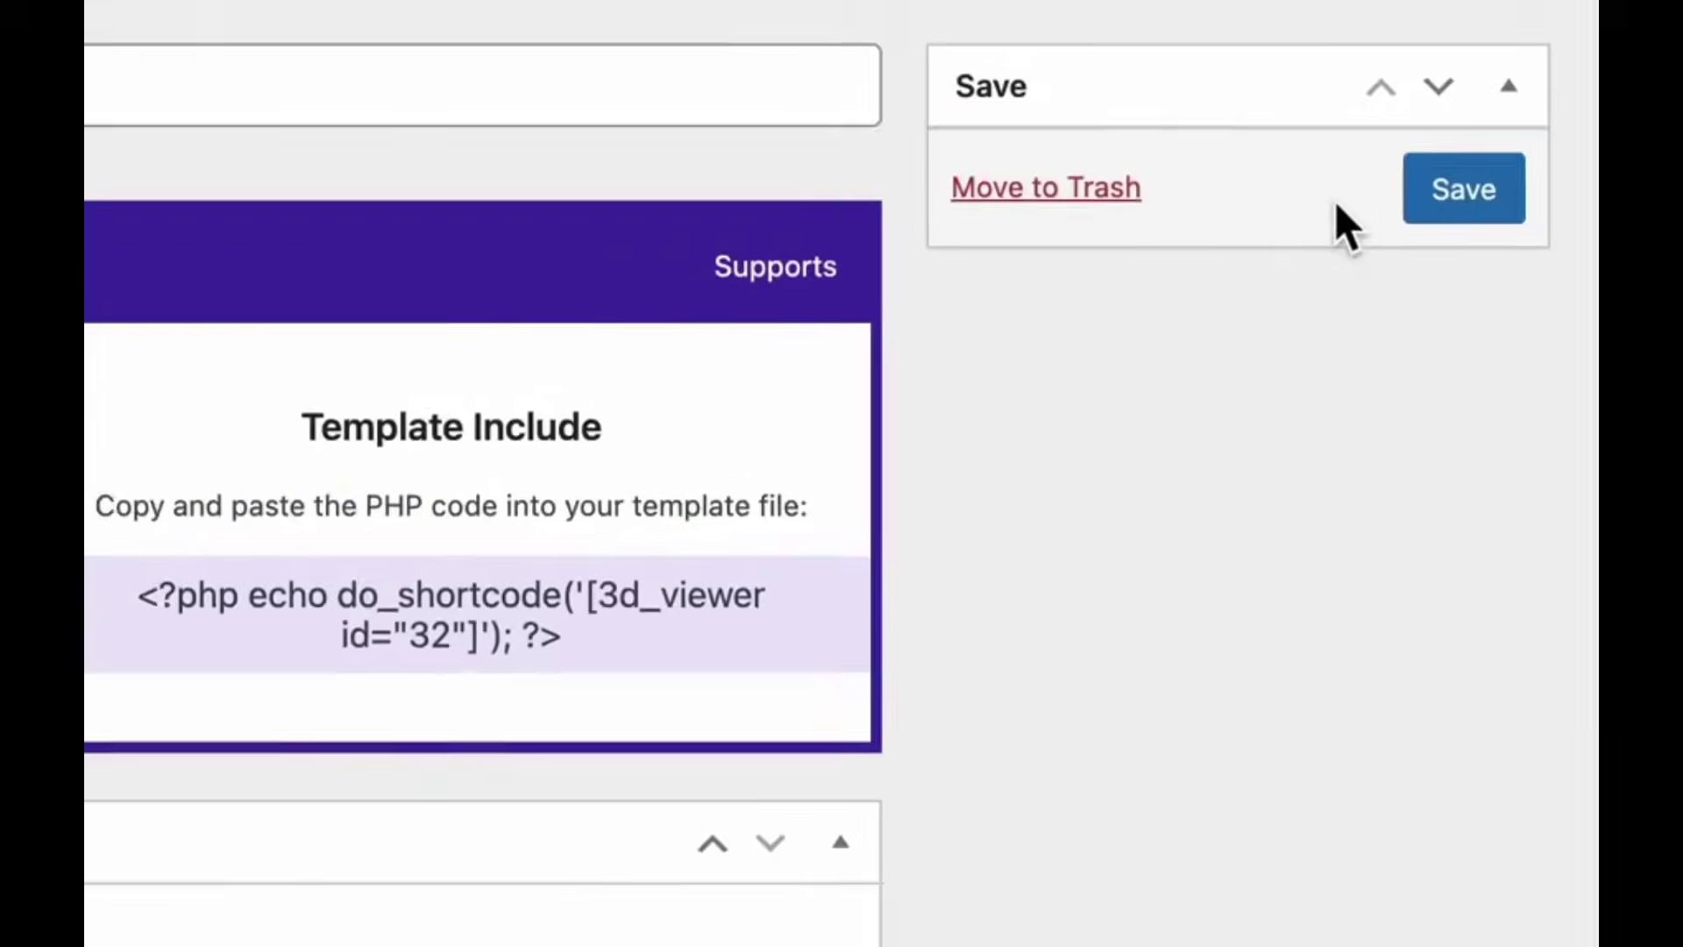
click(1505, 332)
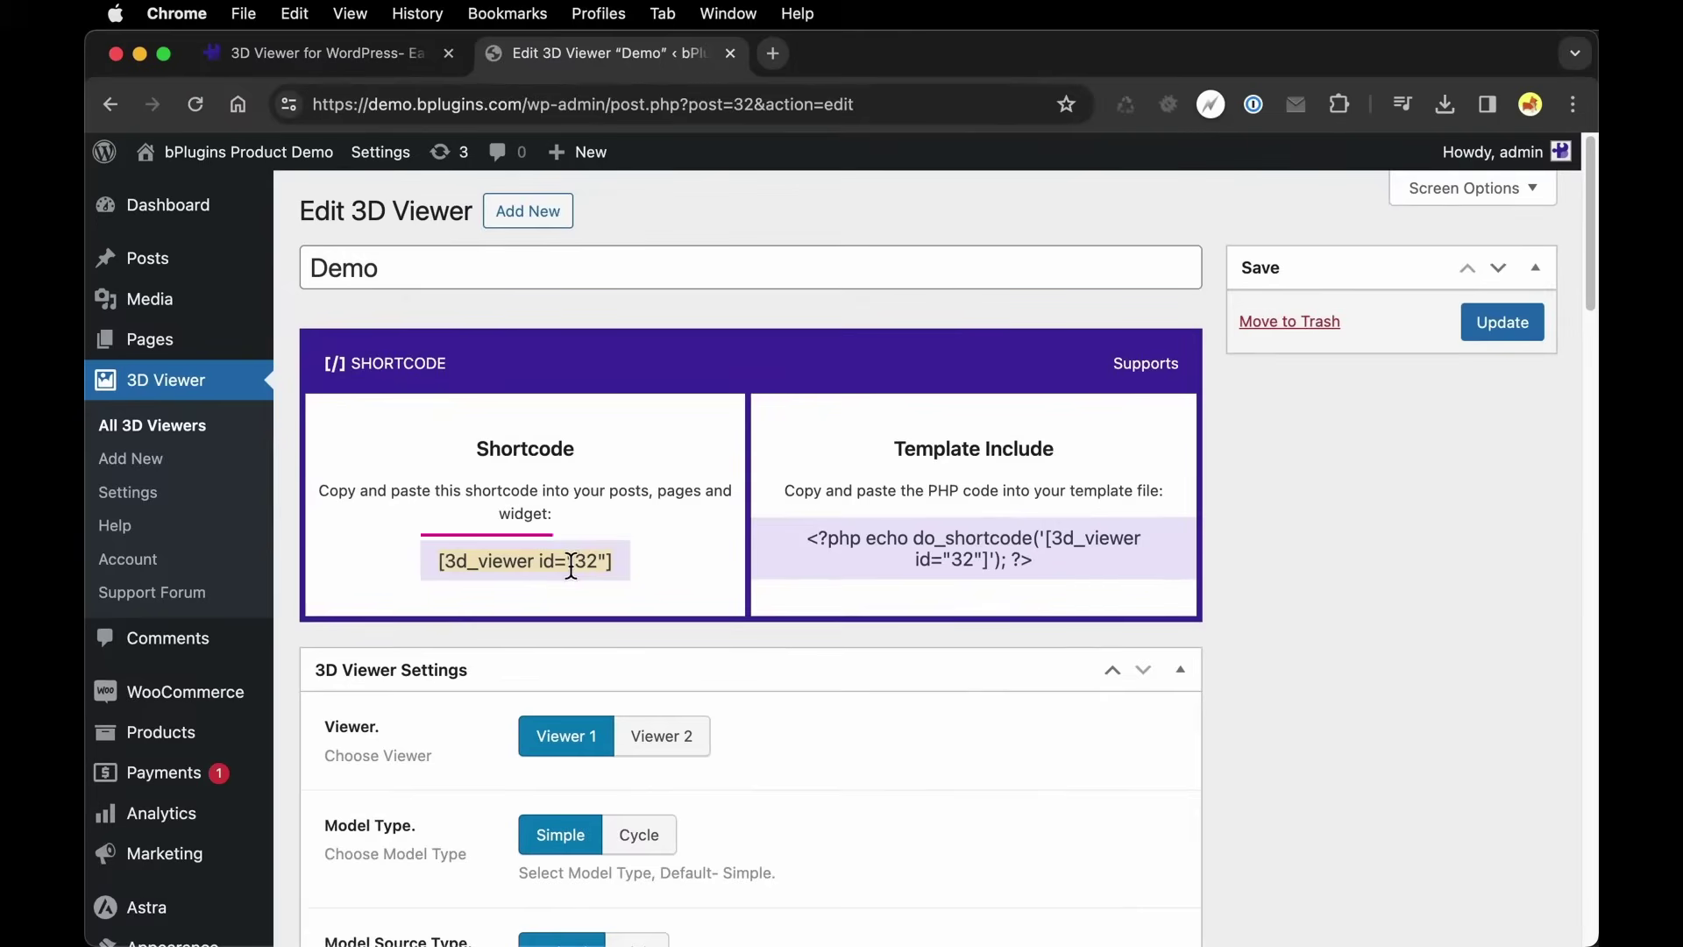
click(580, 561)
- Add a new page under Pages and enter 'Demo' as its title
mouse_move(150, 341)
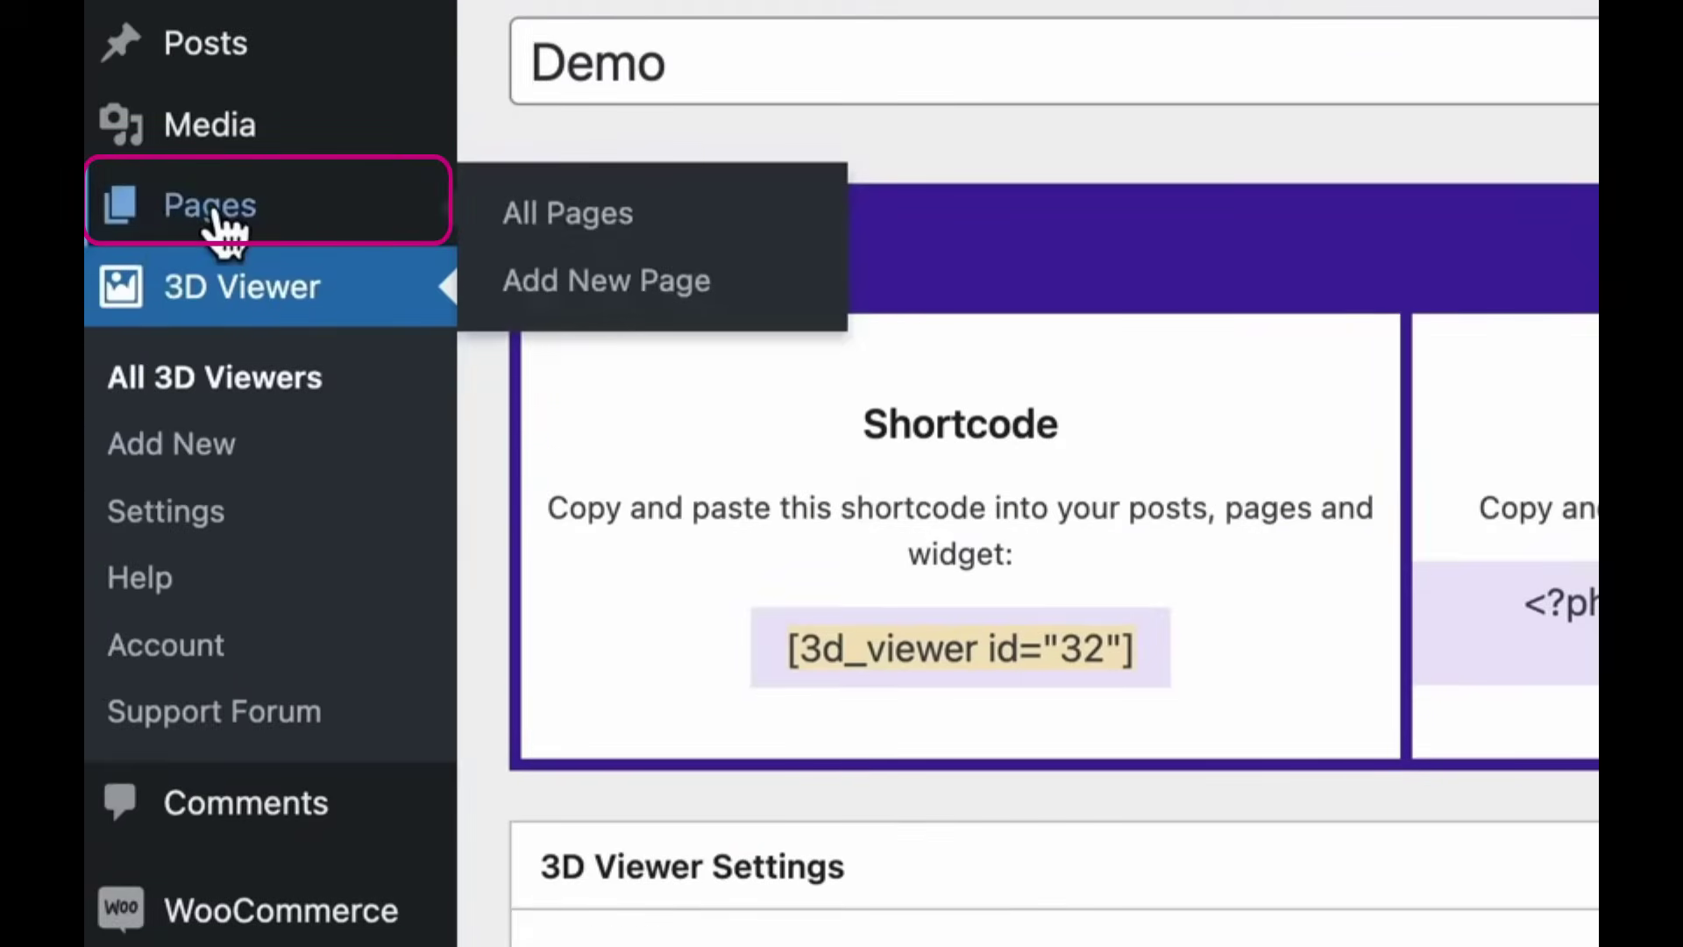
click(213, 211)
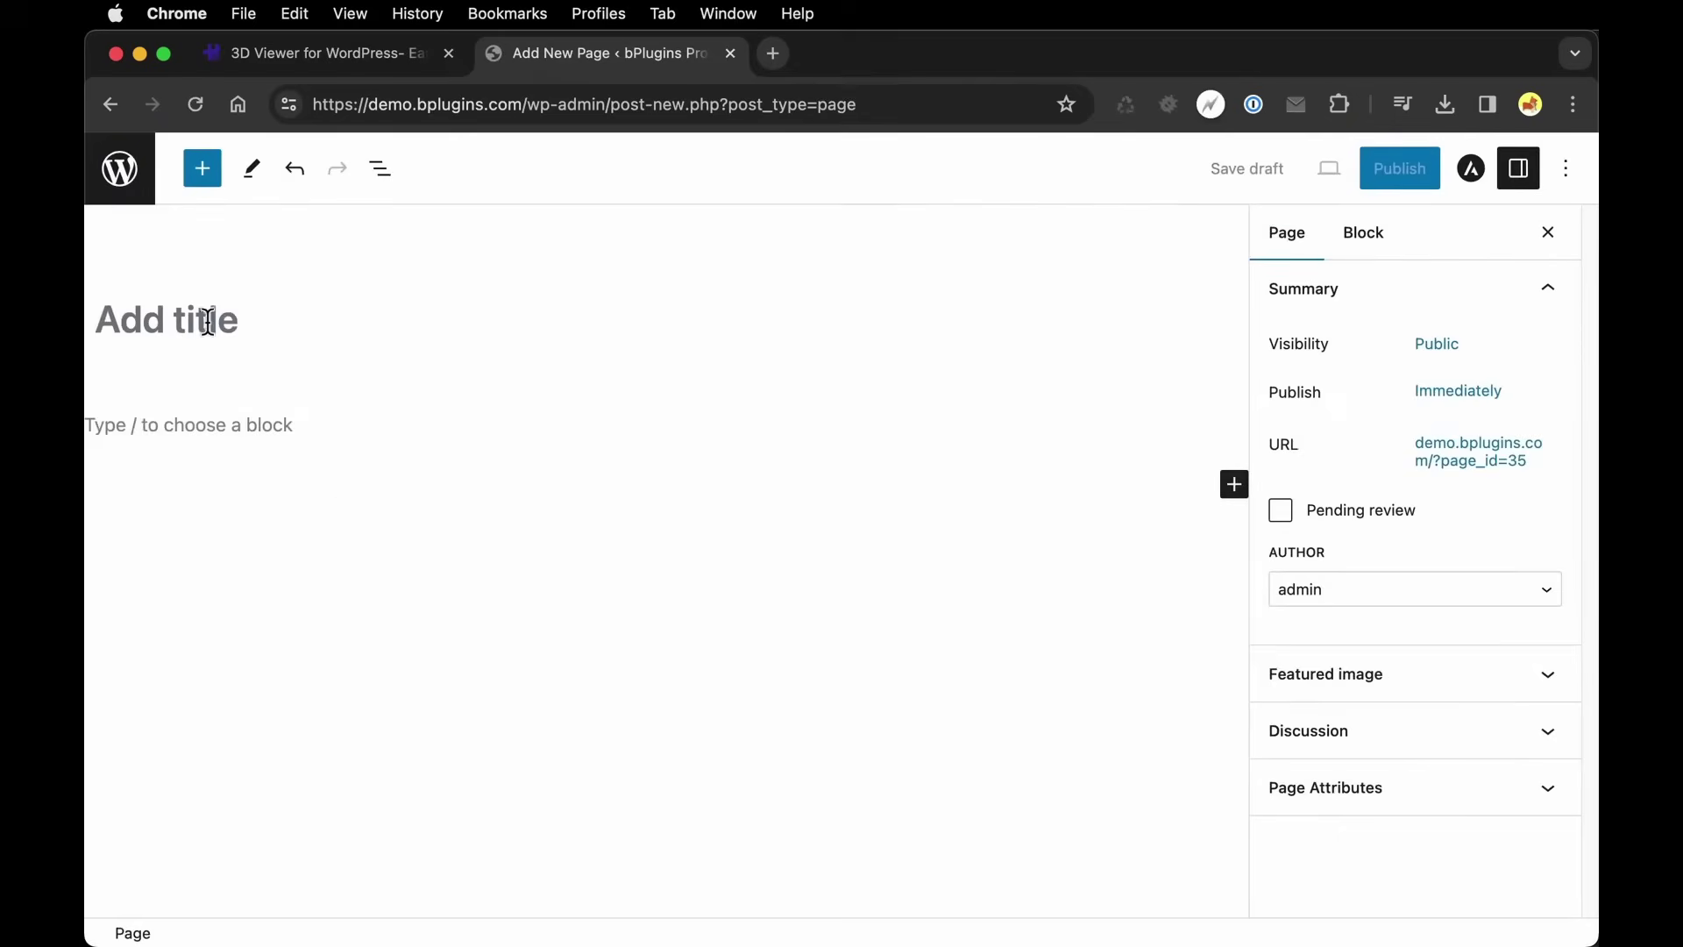
click(207, 321)
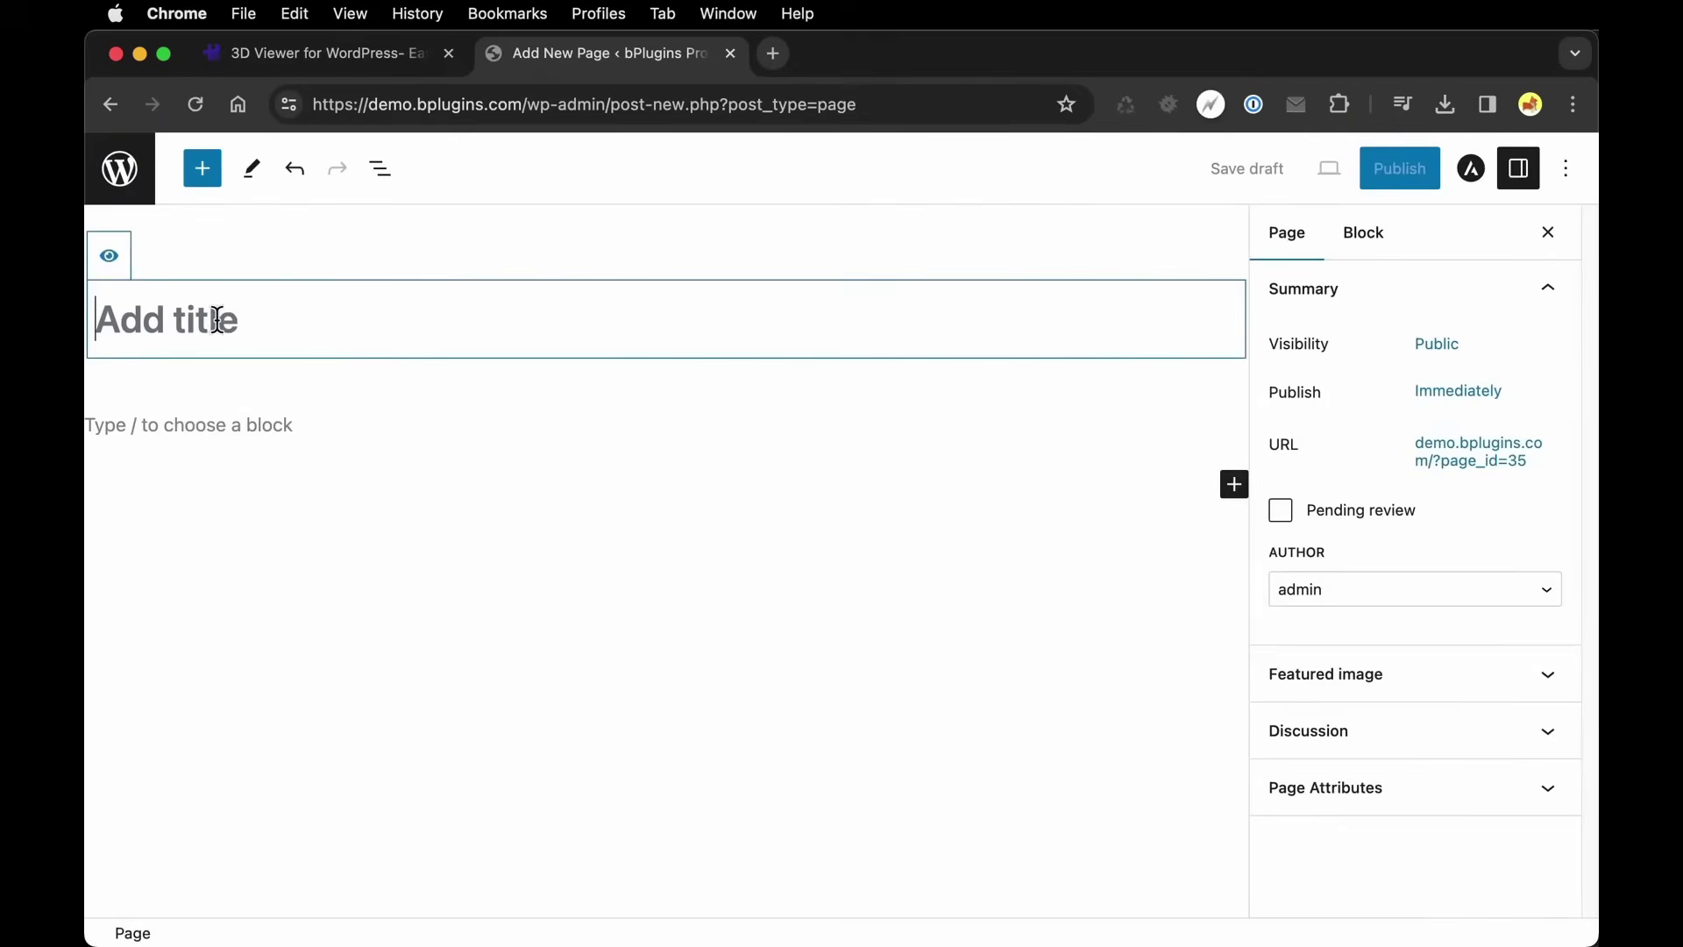
text(Demo)
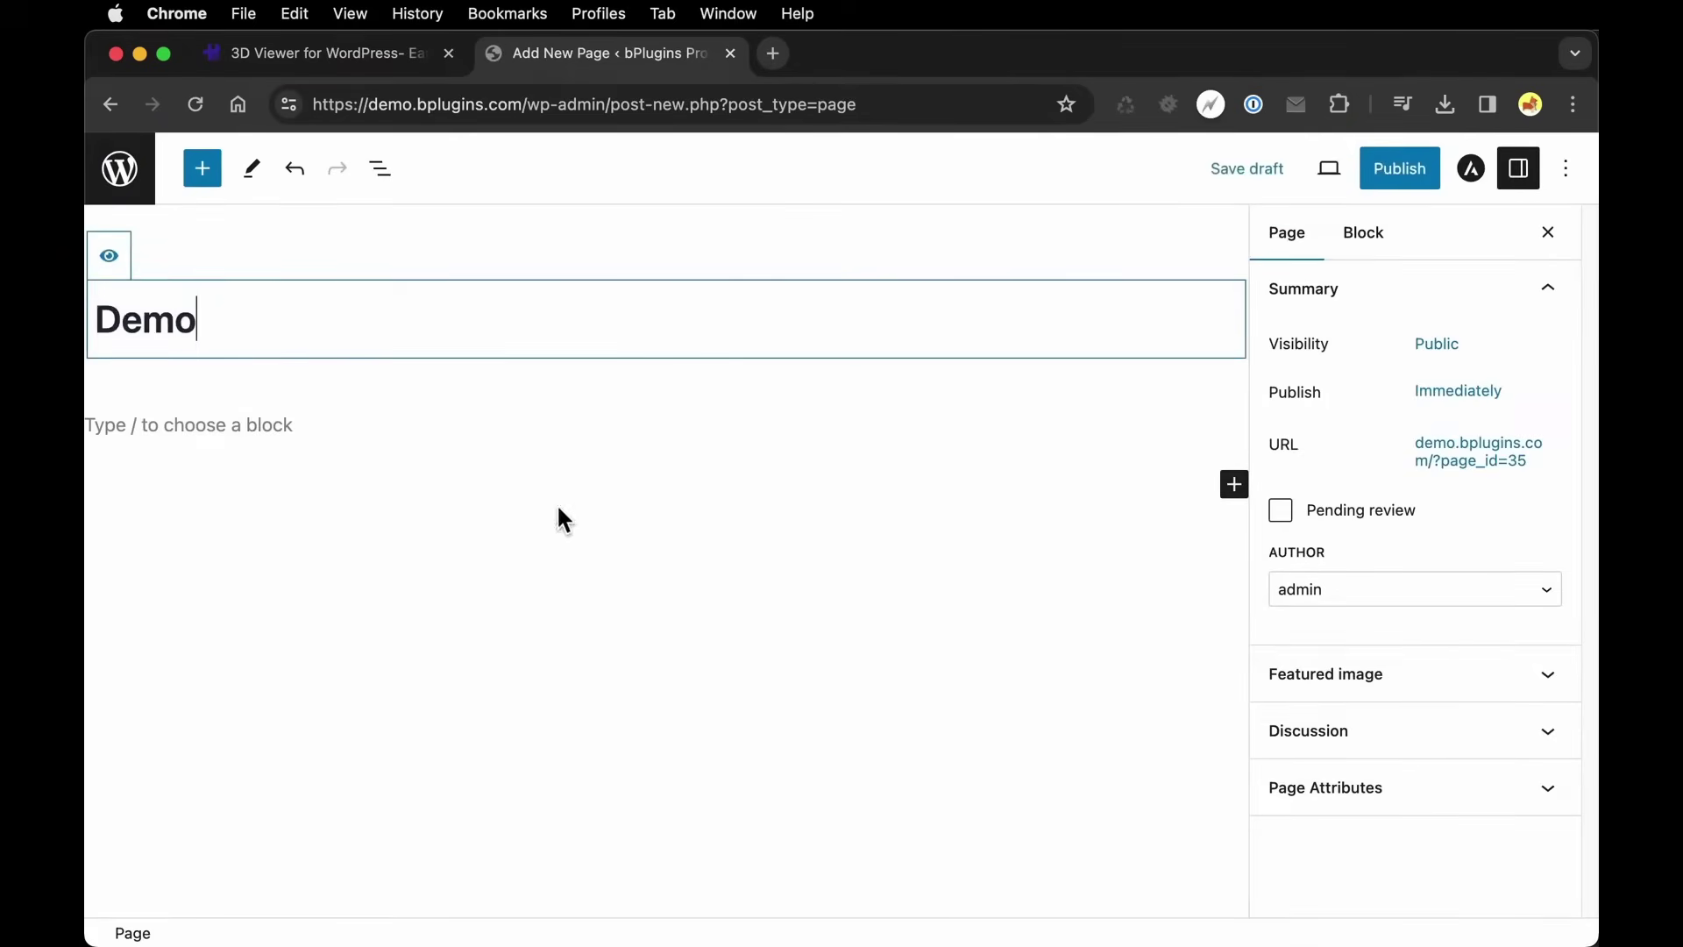
- Insert a Shortcode block holding [3d_viewer id="32"], followed by a Paragraph block
click(1234, 485)
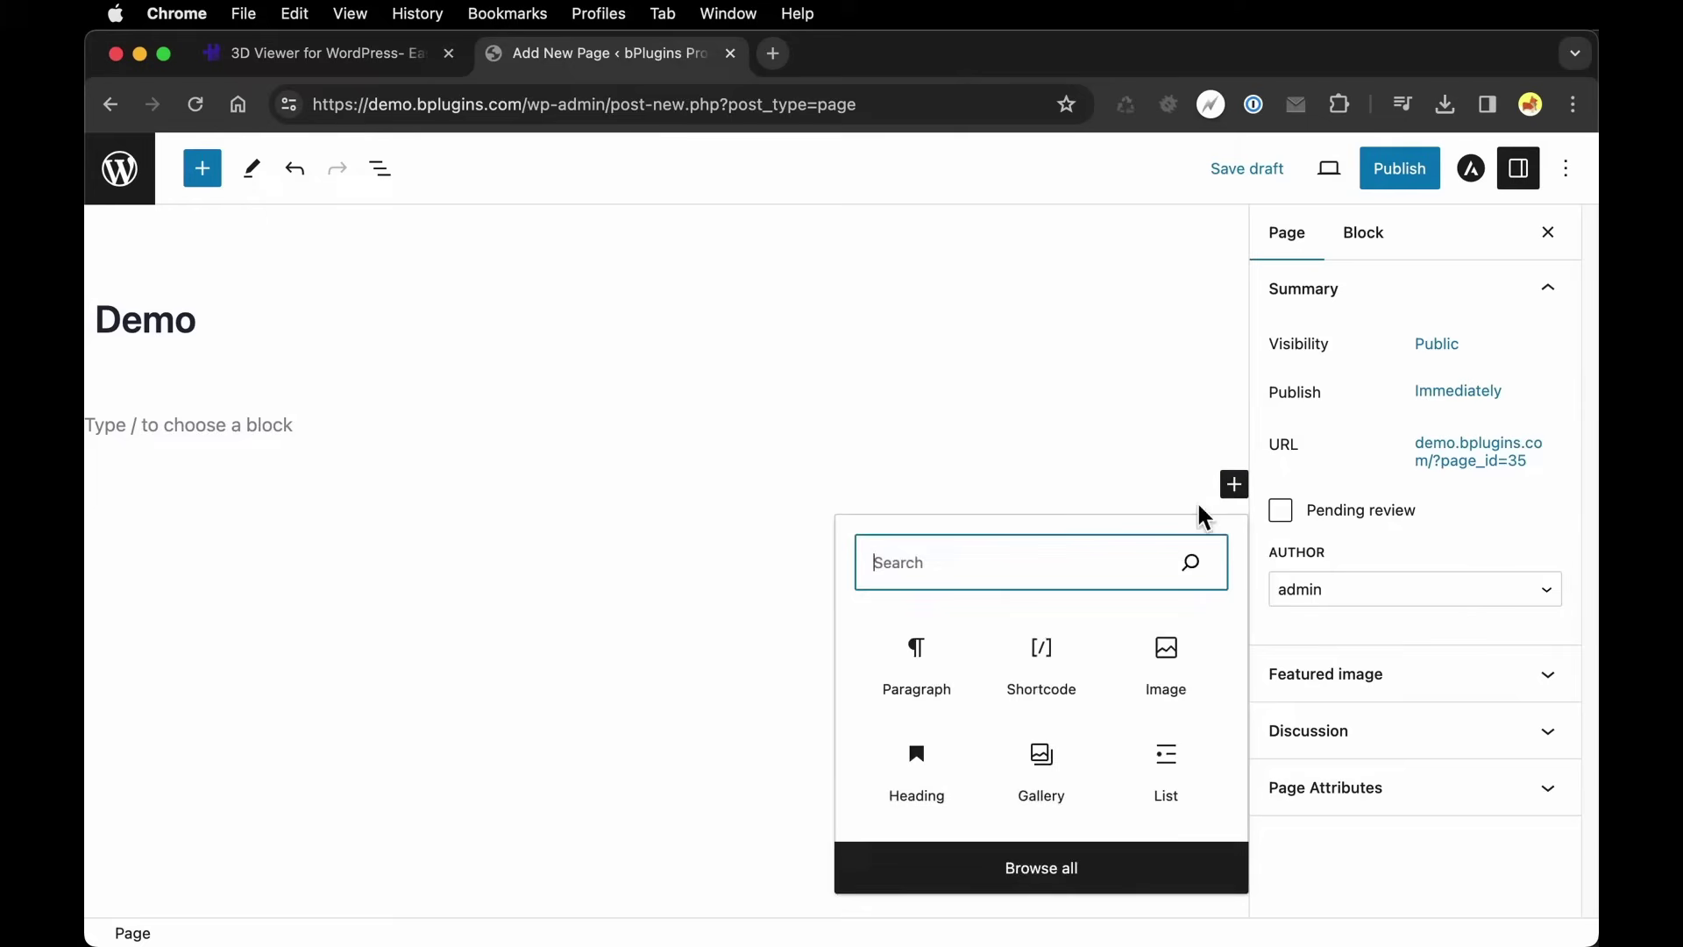
text(short code)
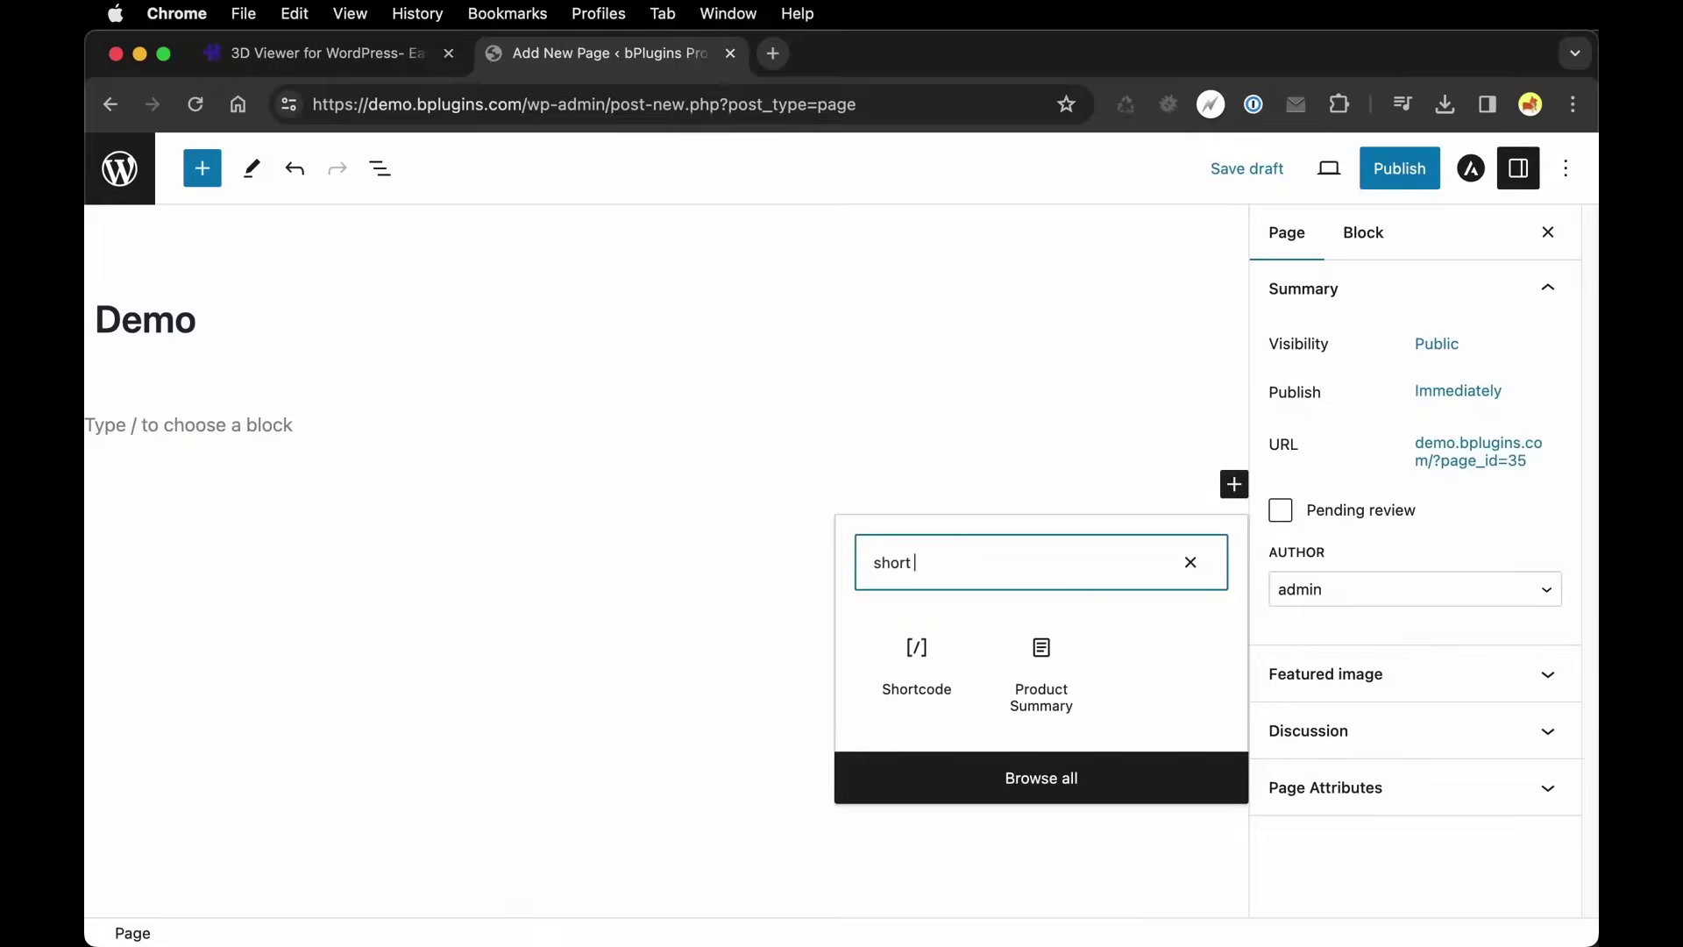
click(918, 668)
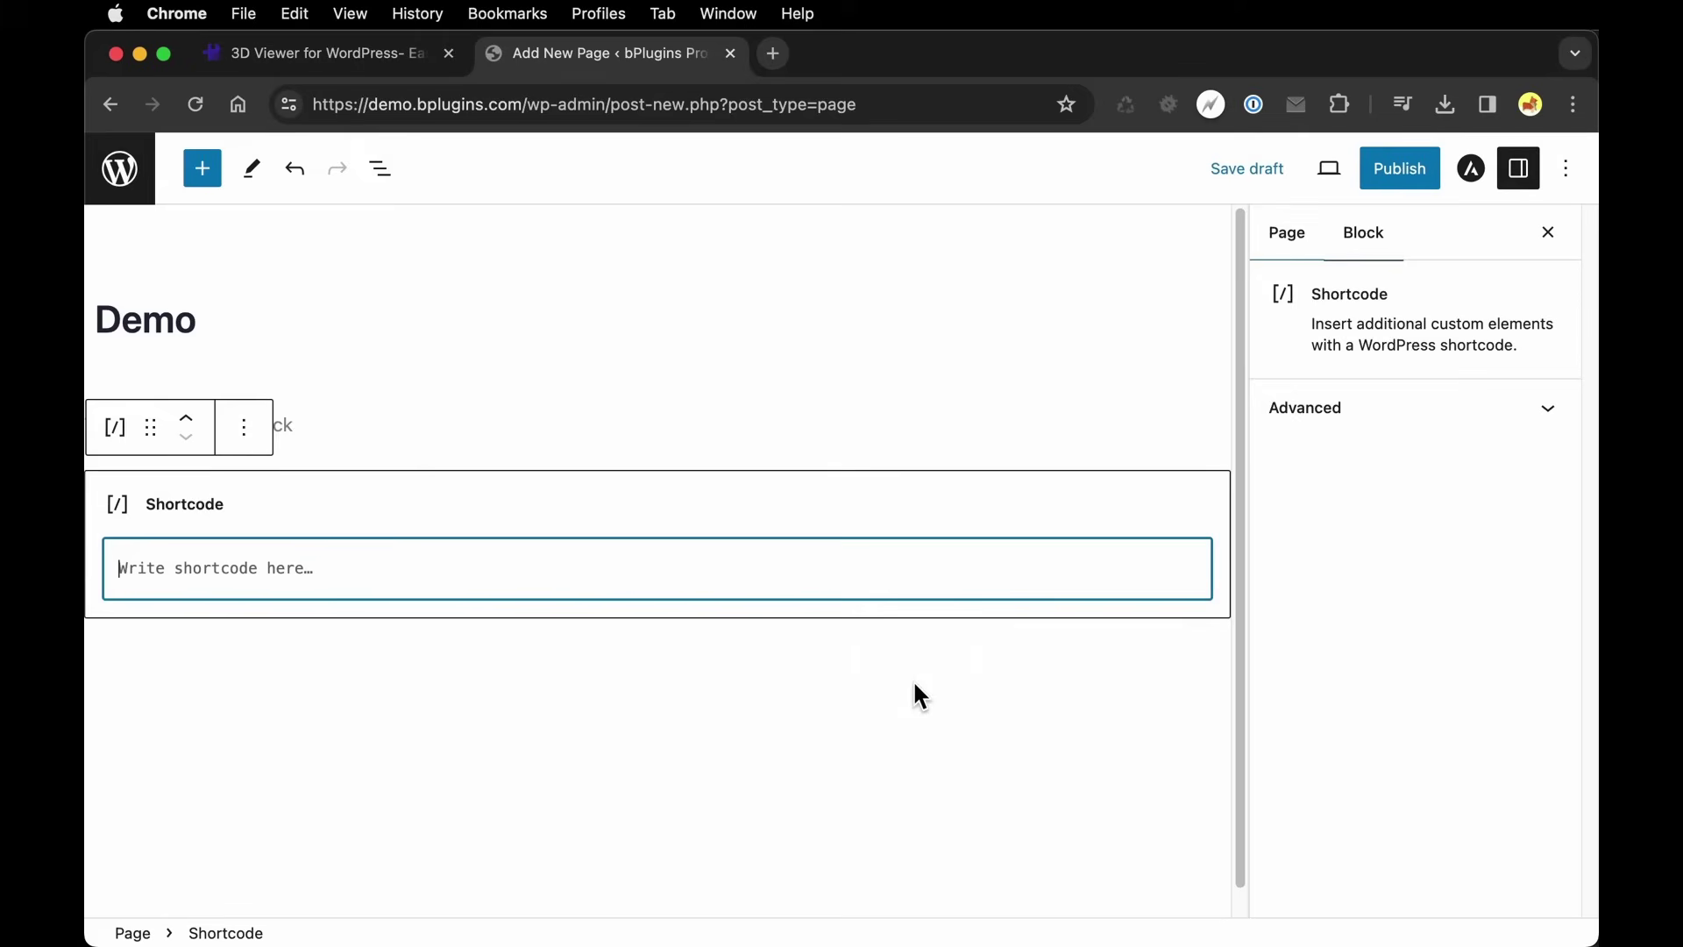
text([3d_viewer id="32"])
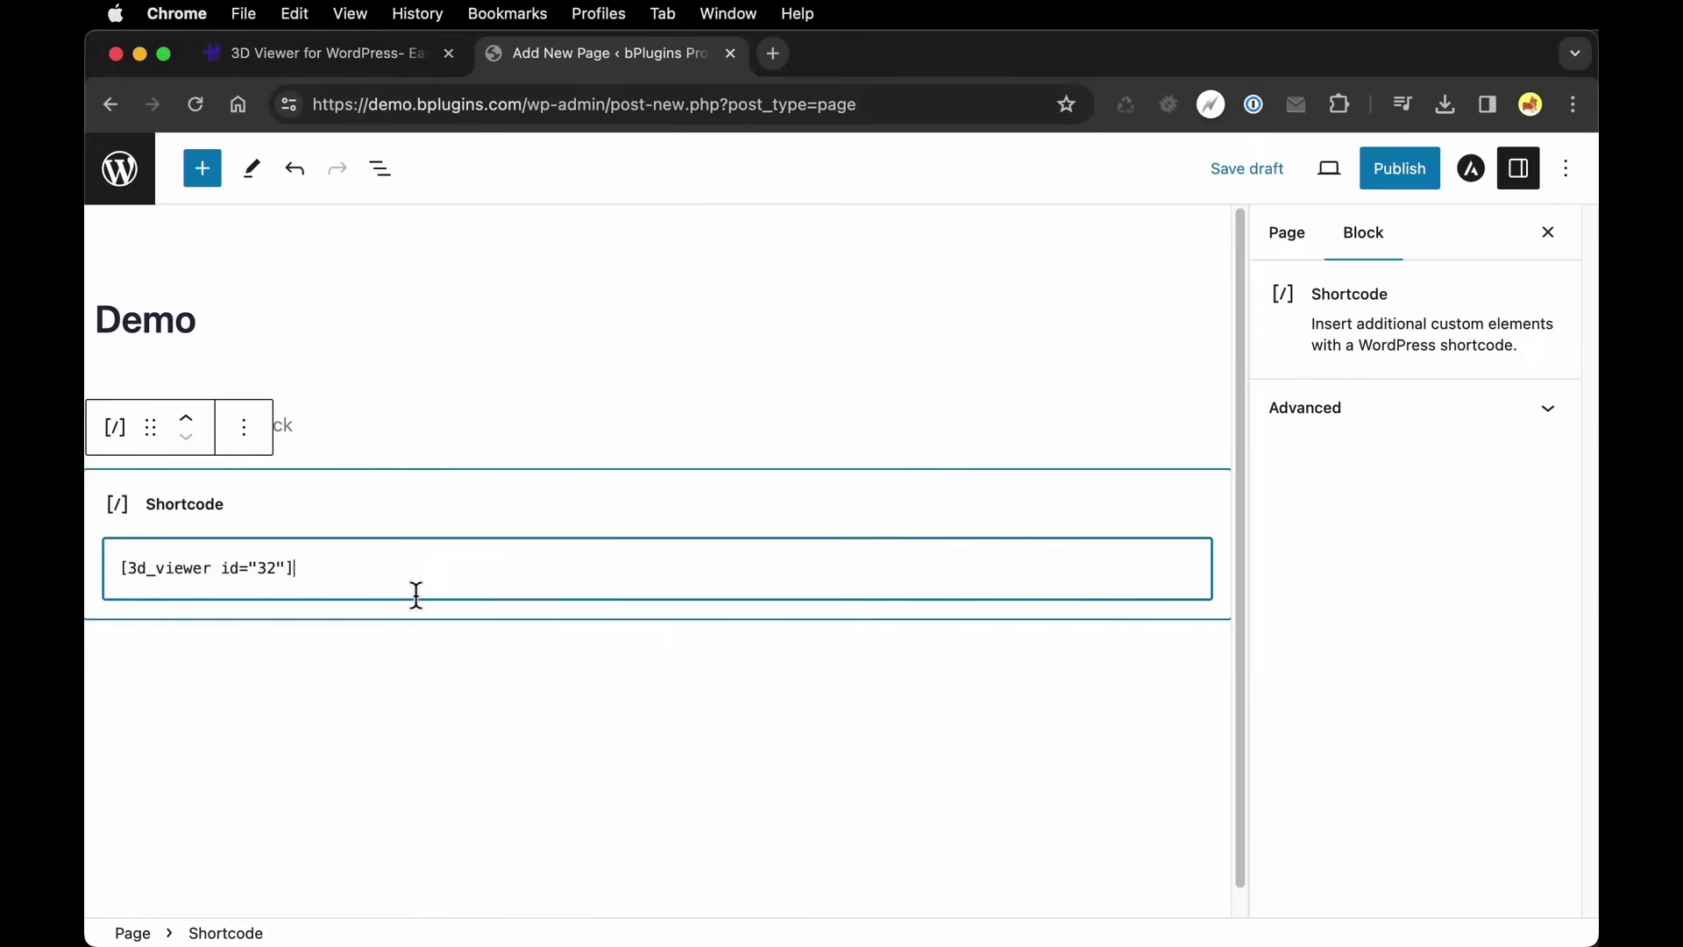
click(418, 629)
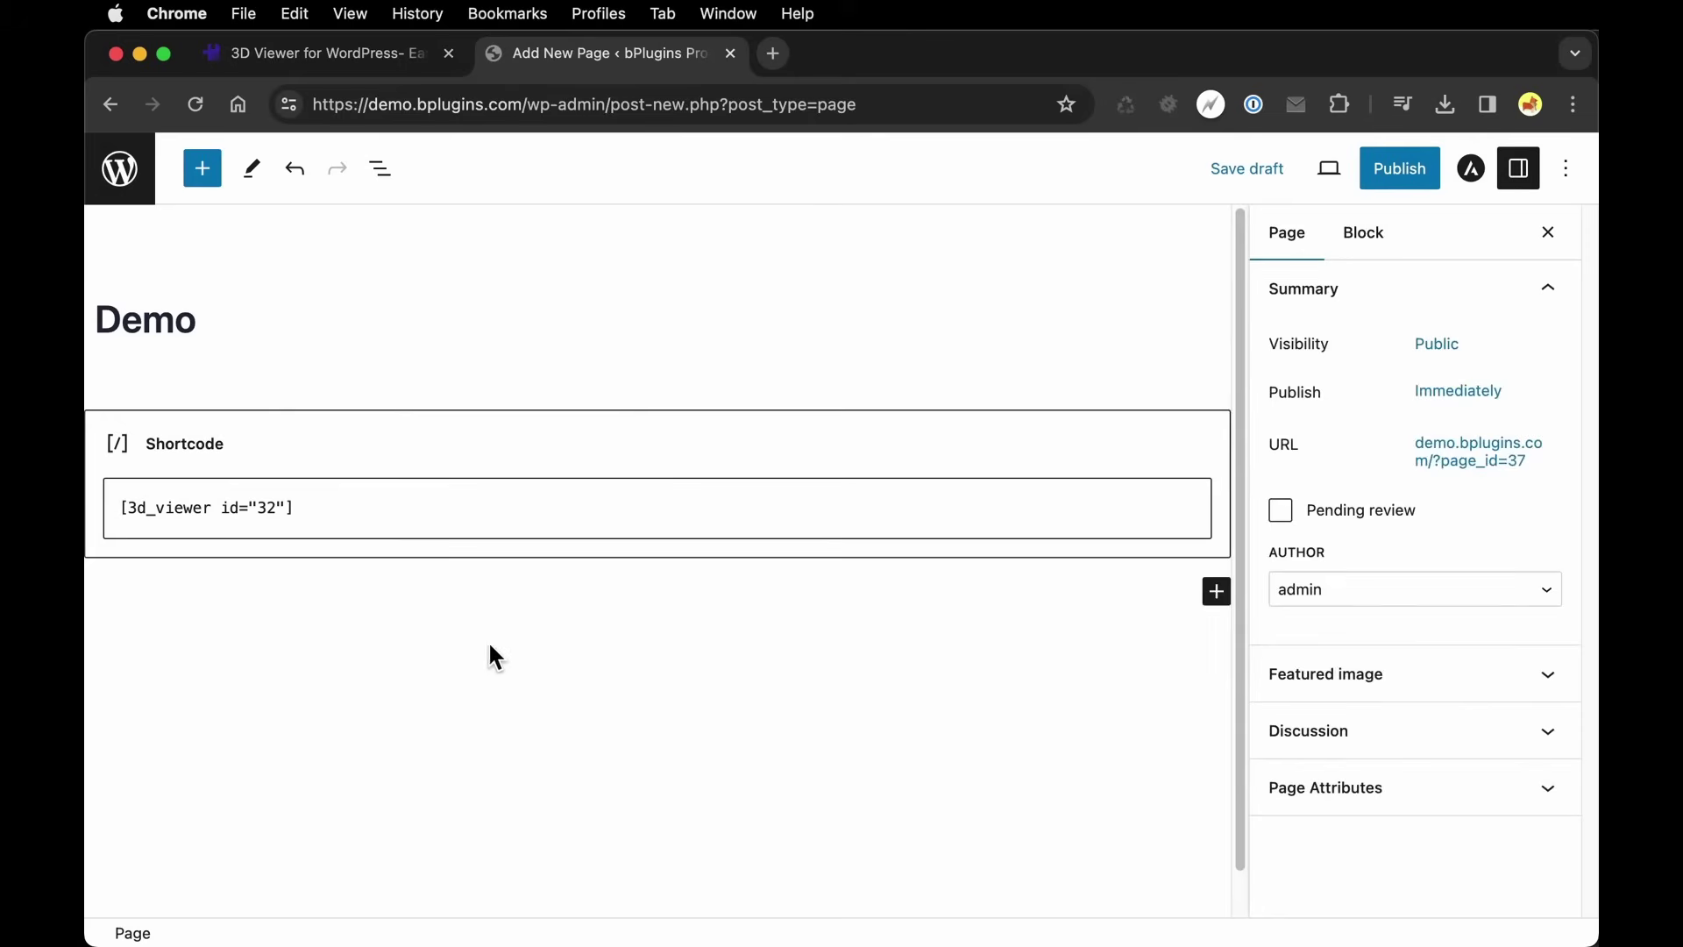
click(1215, 593)
click(882, 767)
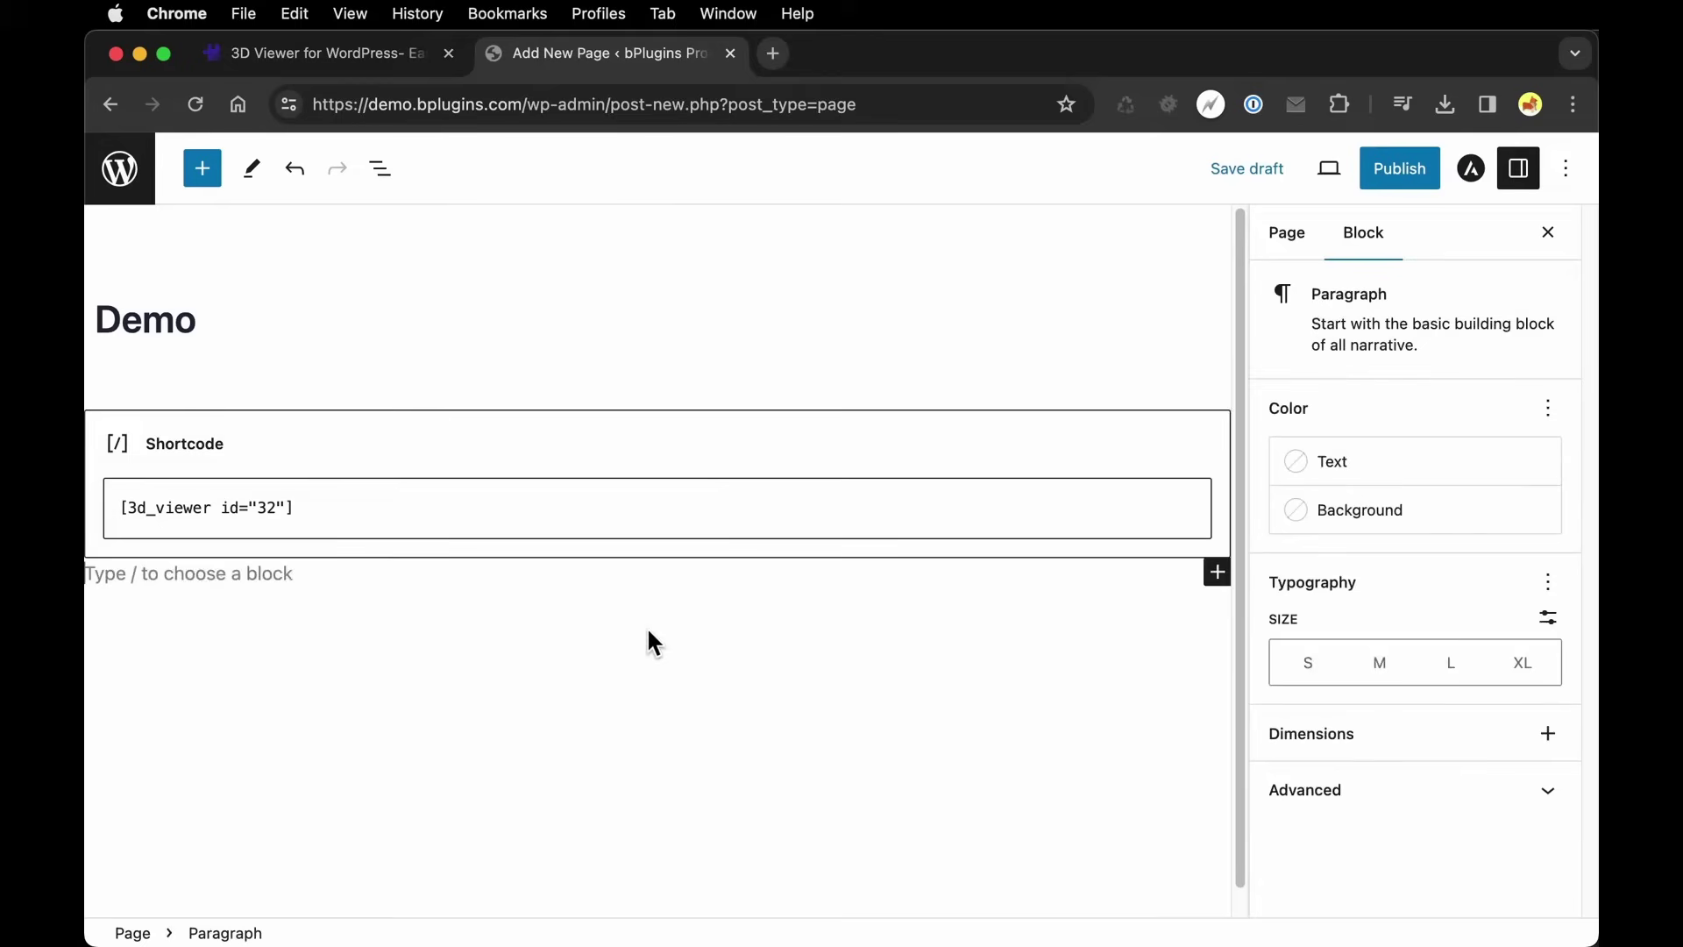
- Write 'This is an example...' in the paragraph, publish the page, and rotate the live chair
text(This is an example...)
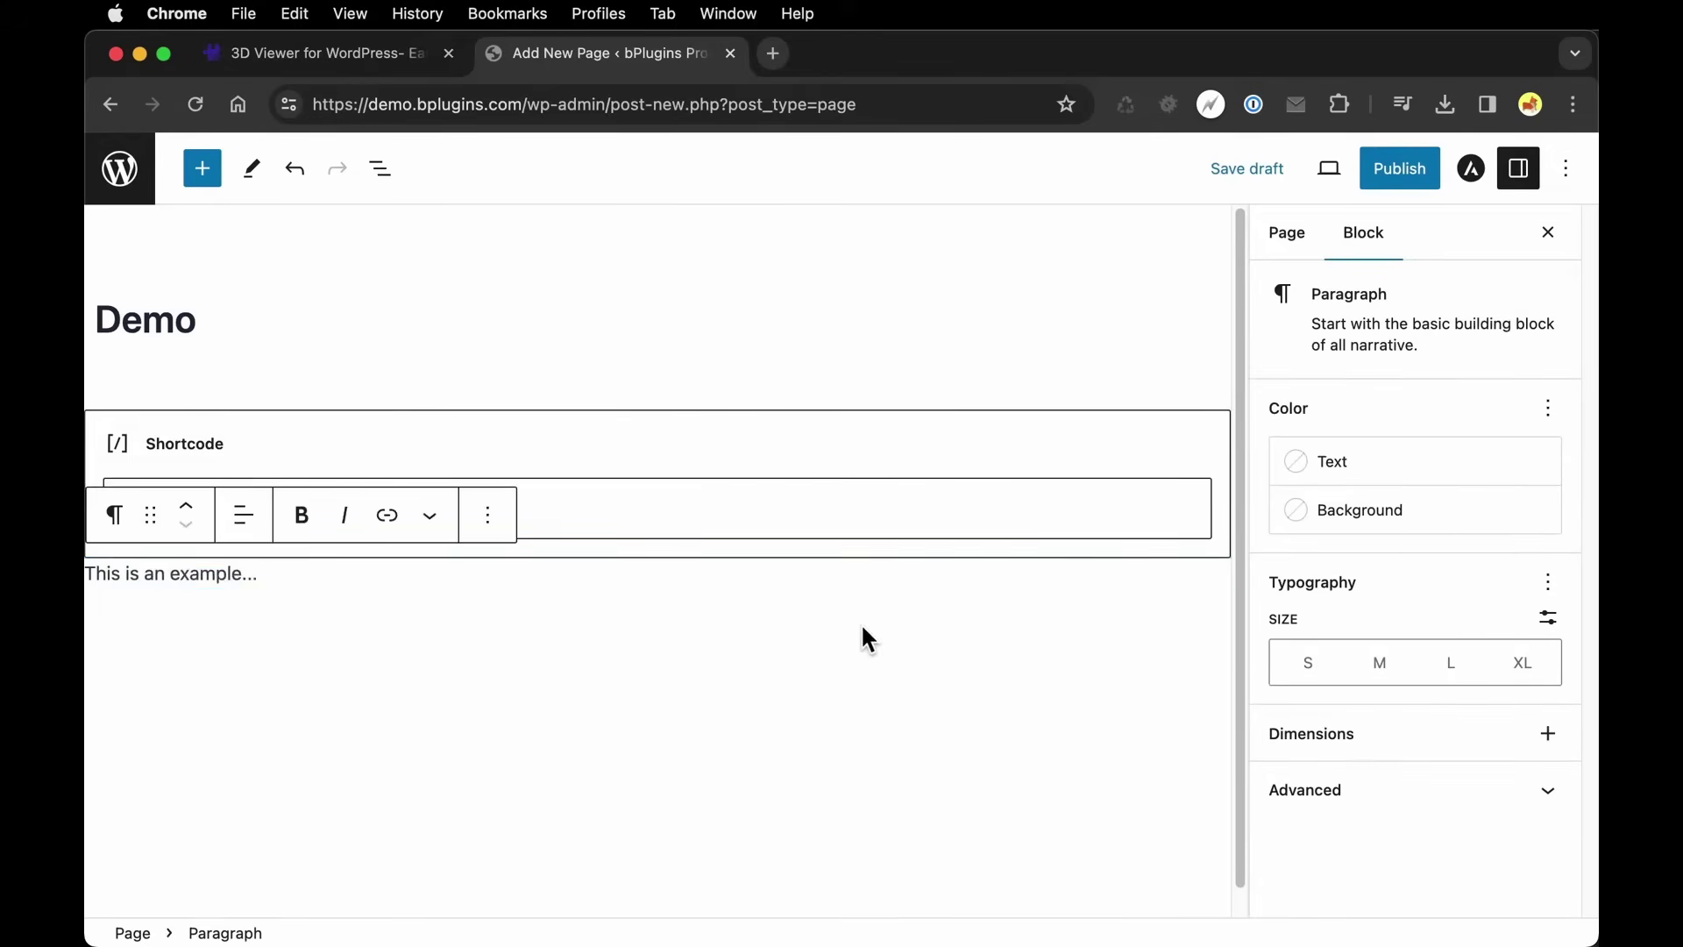
click(734, 764)
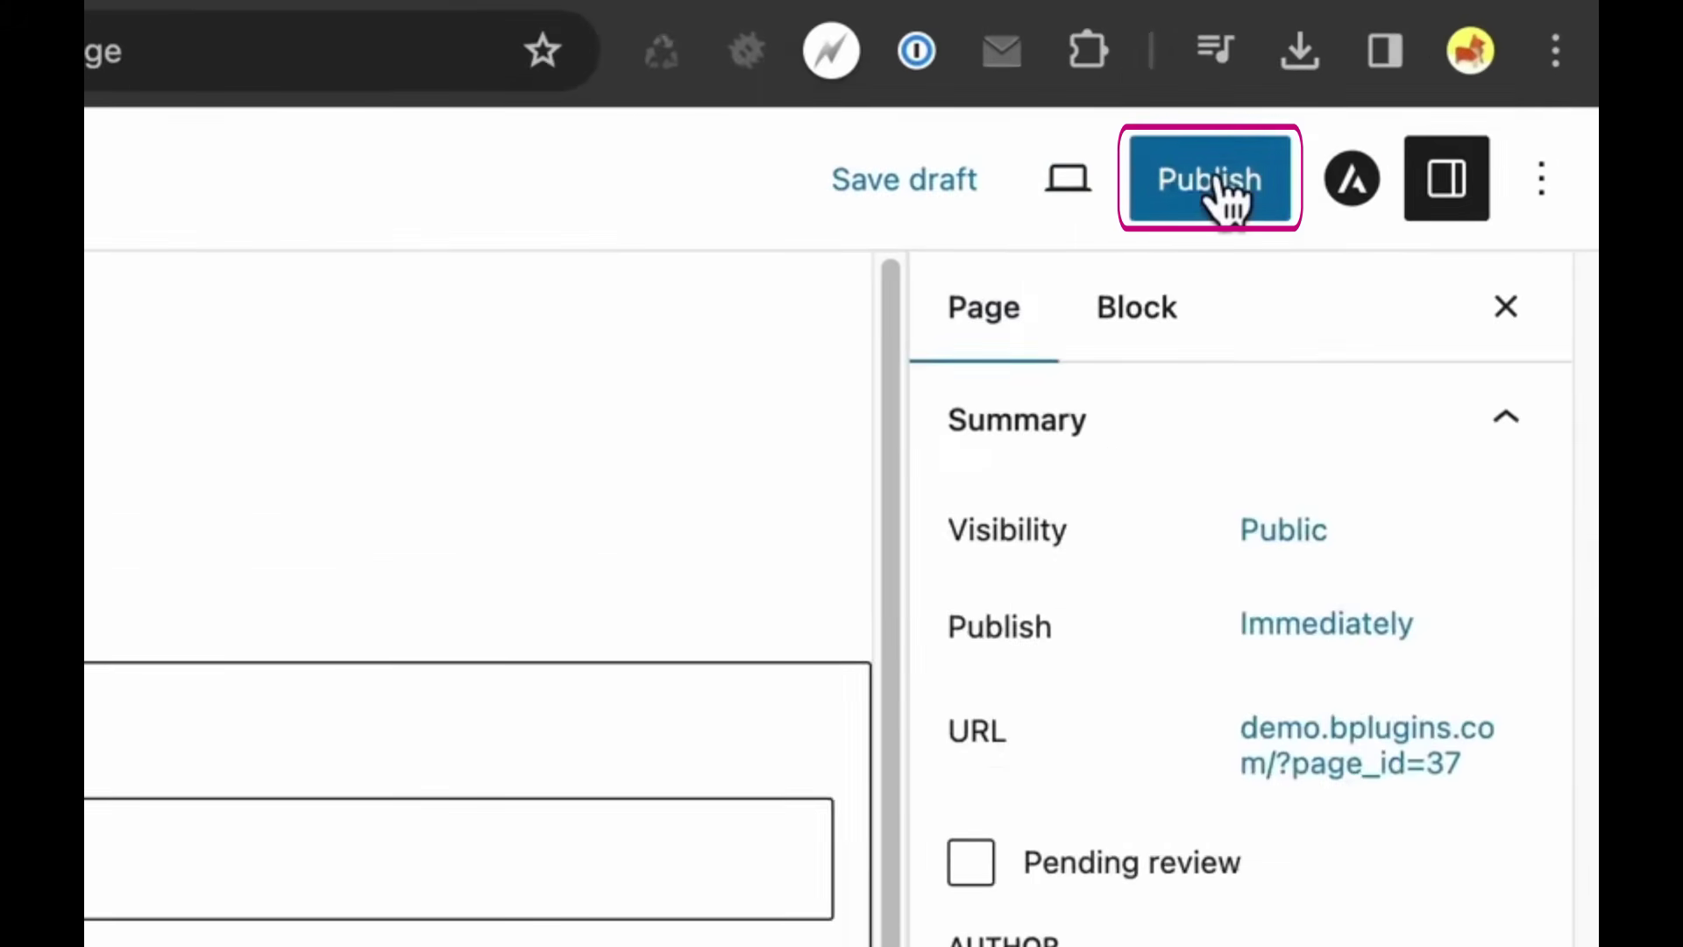
click(1222, 192)
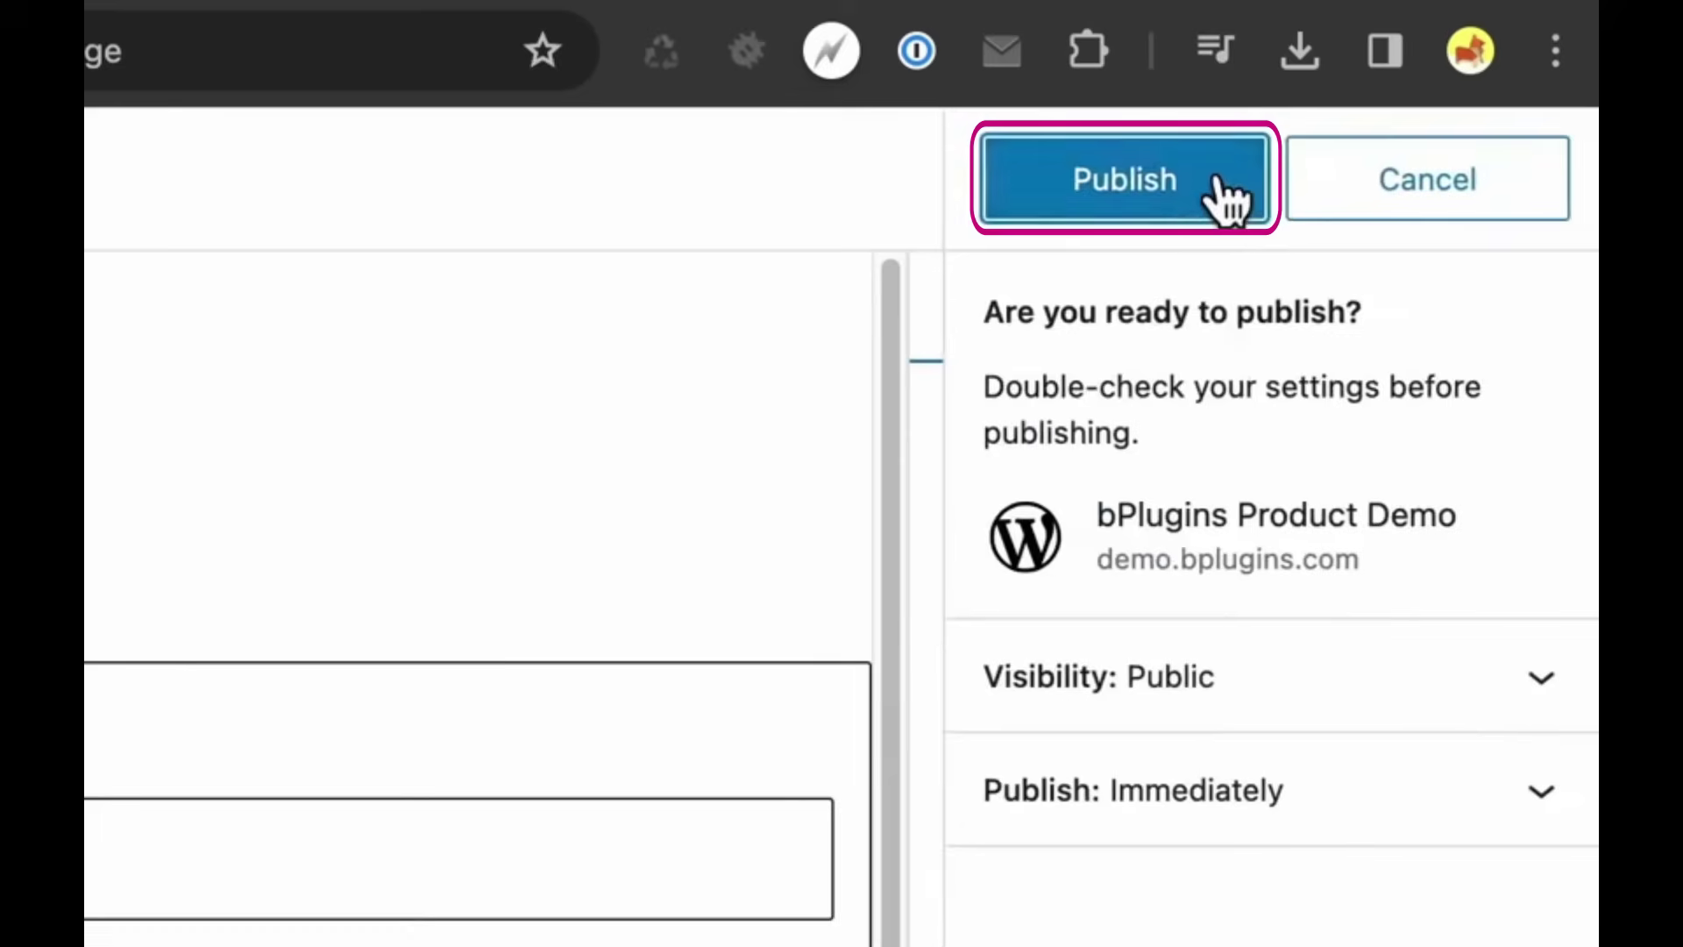
click(1139, 199)
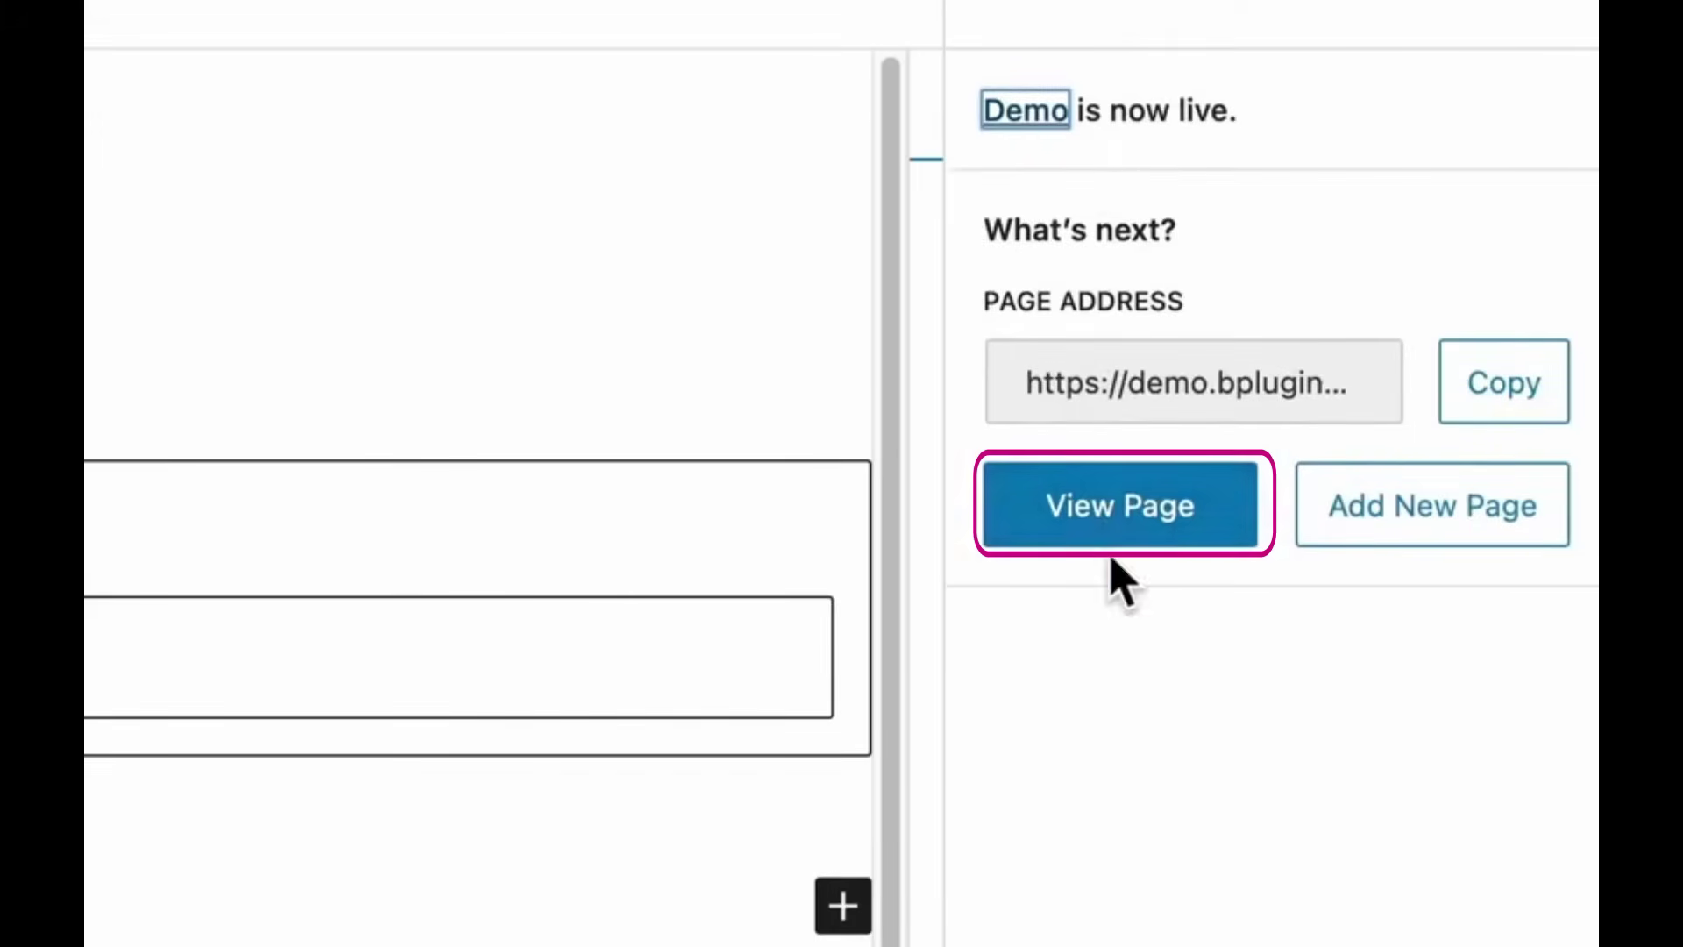
click(1044, 532)
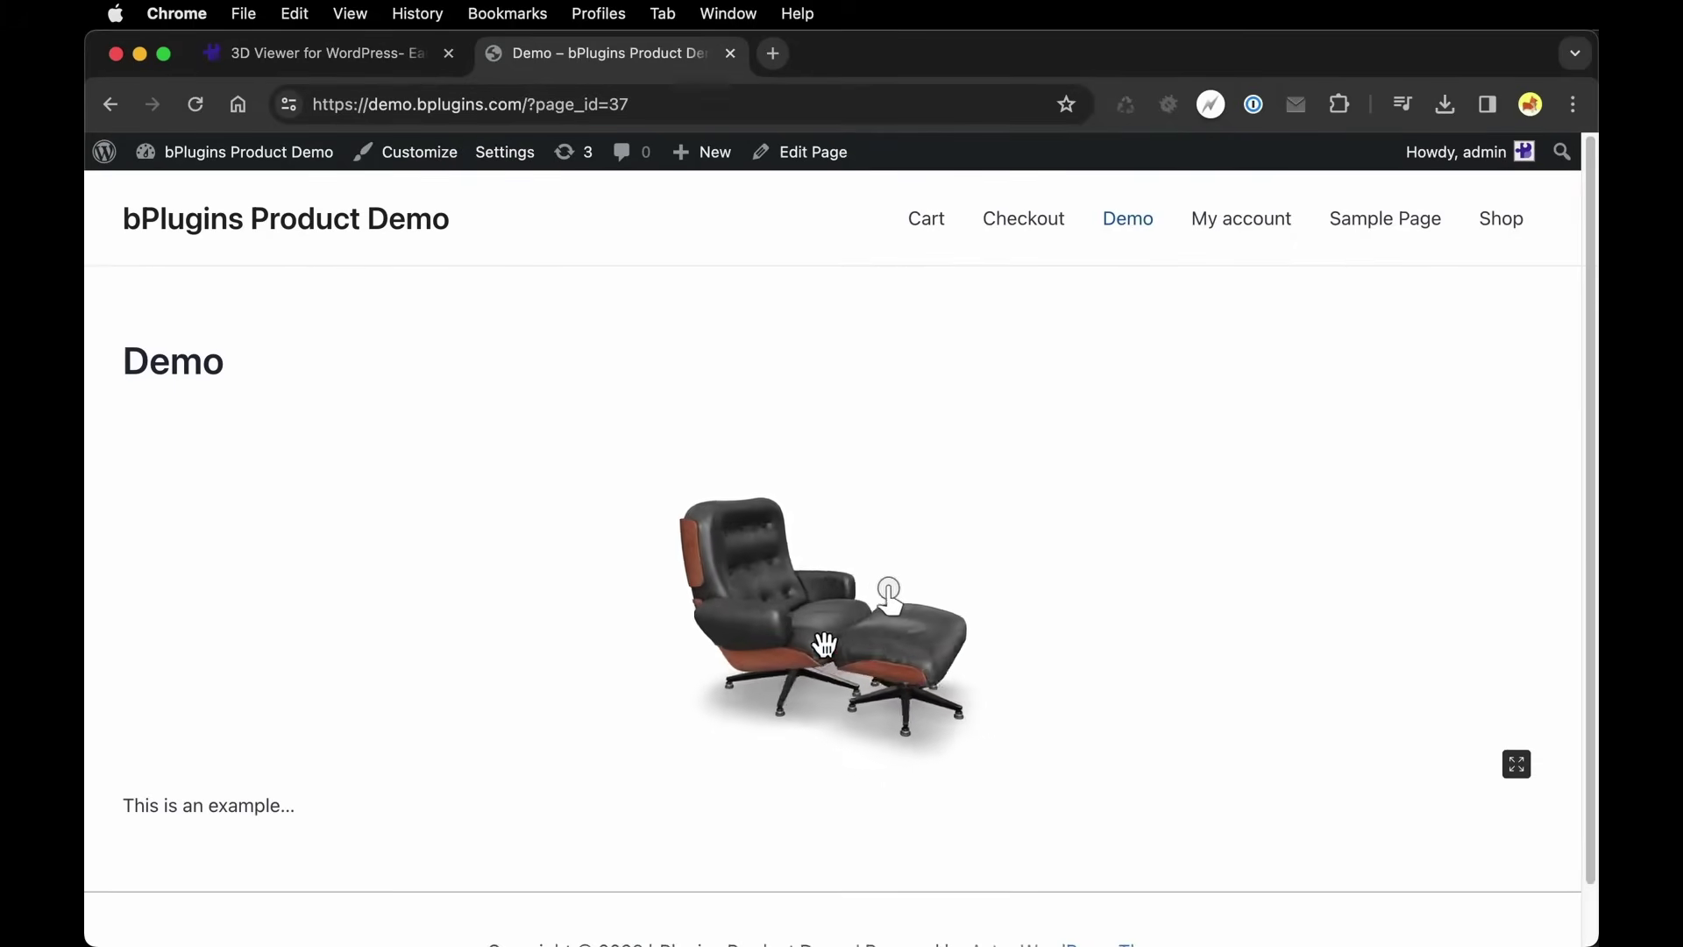
mouse_move(829, 646)
mouse_down()
mouse_move(728, 650)
mouse_move(819, 644)
mouse_up()
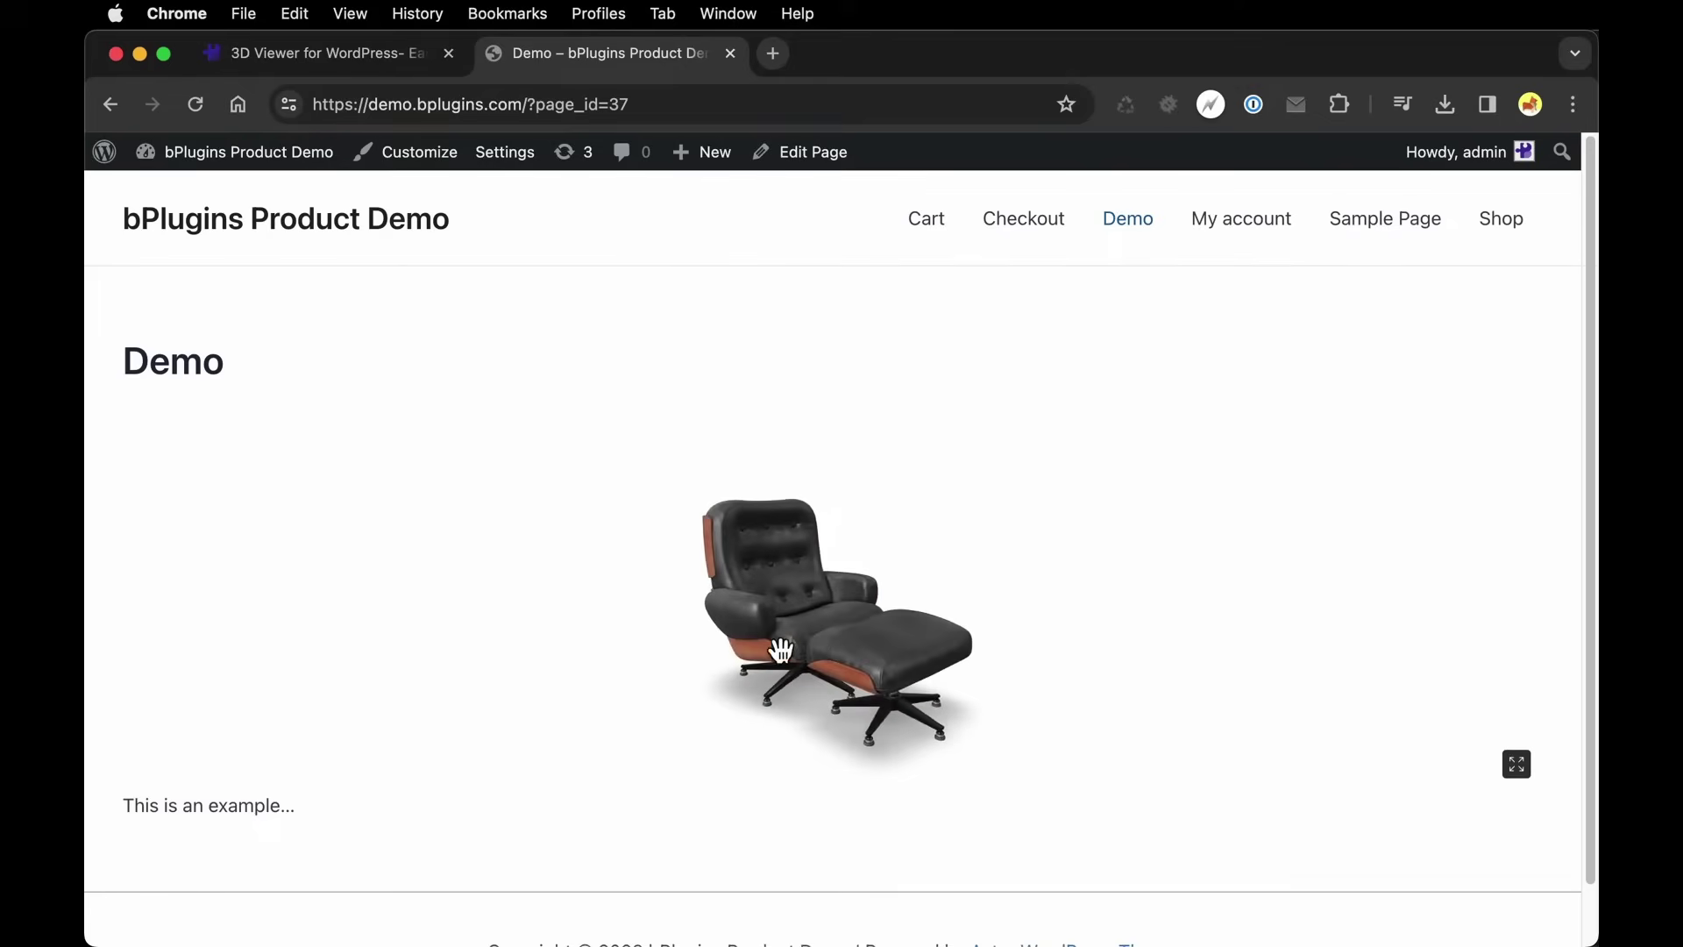
- Start a new blog post titled 'Demo' from the admin area
click(105, 151)
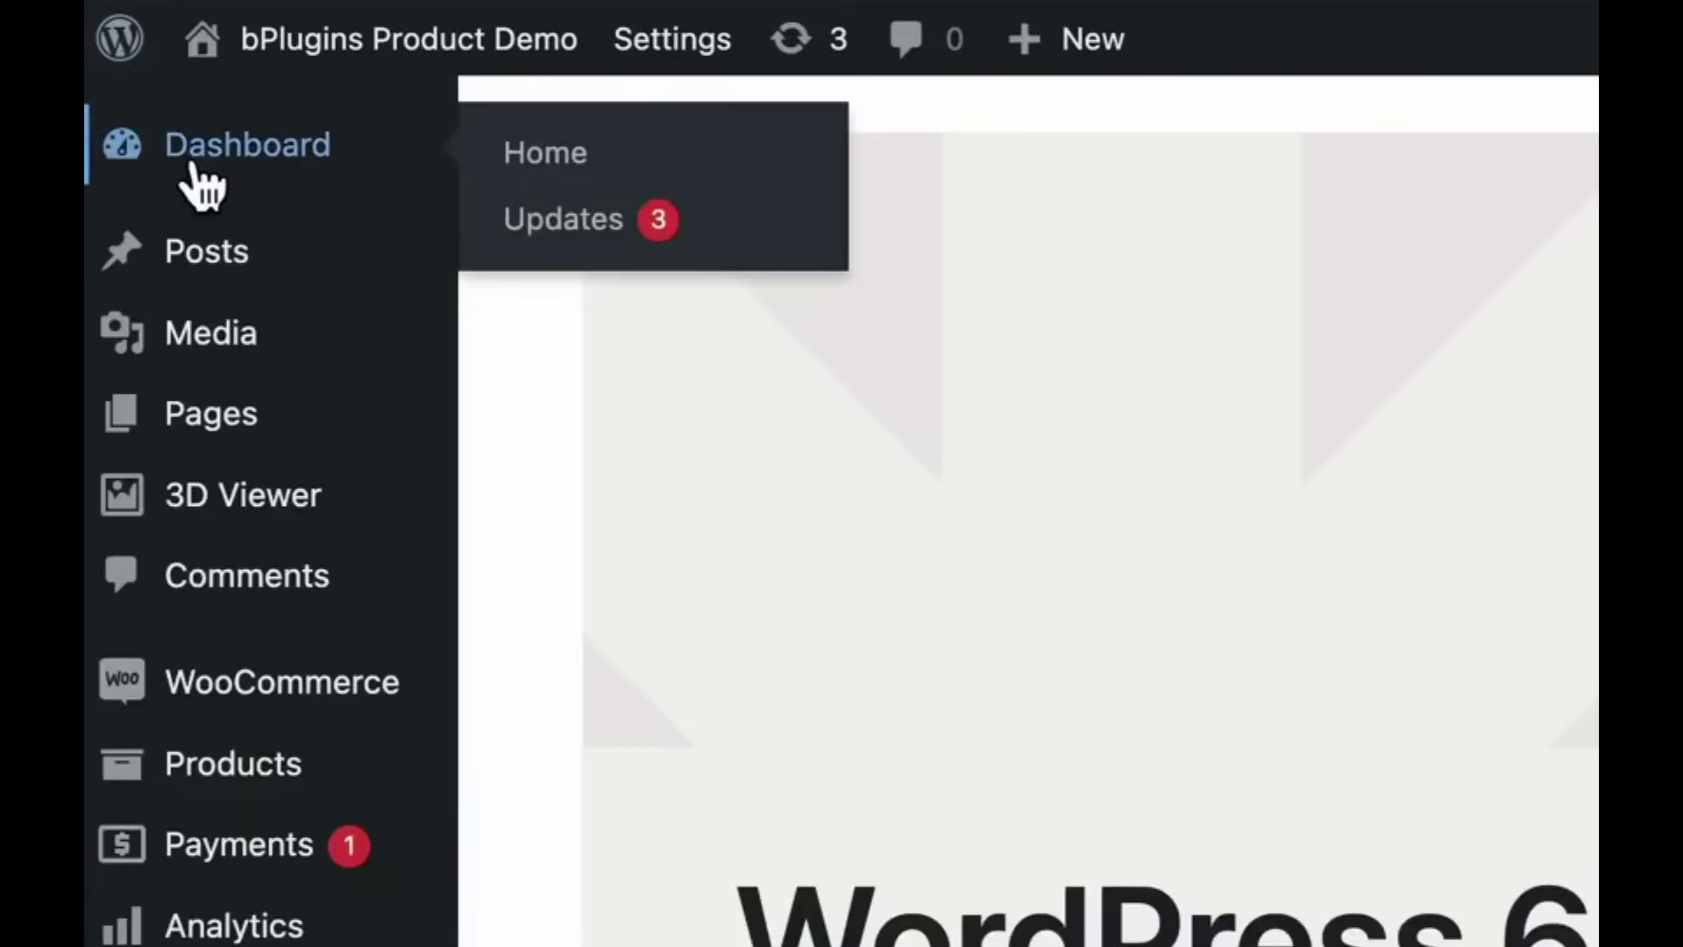
mouse_move(424, 248)
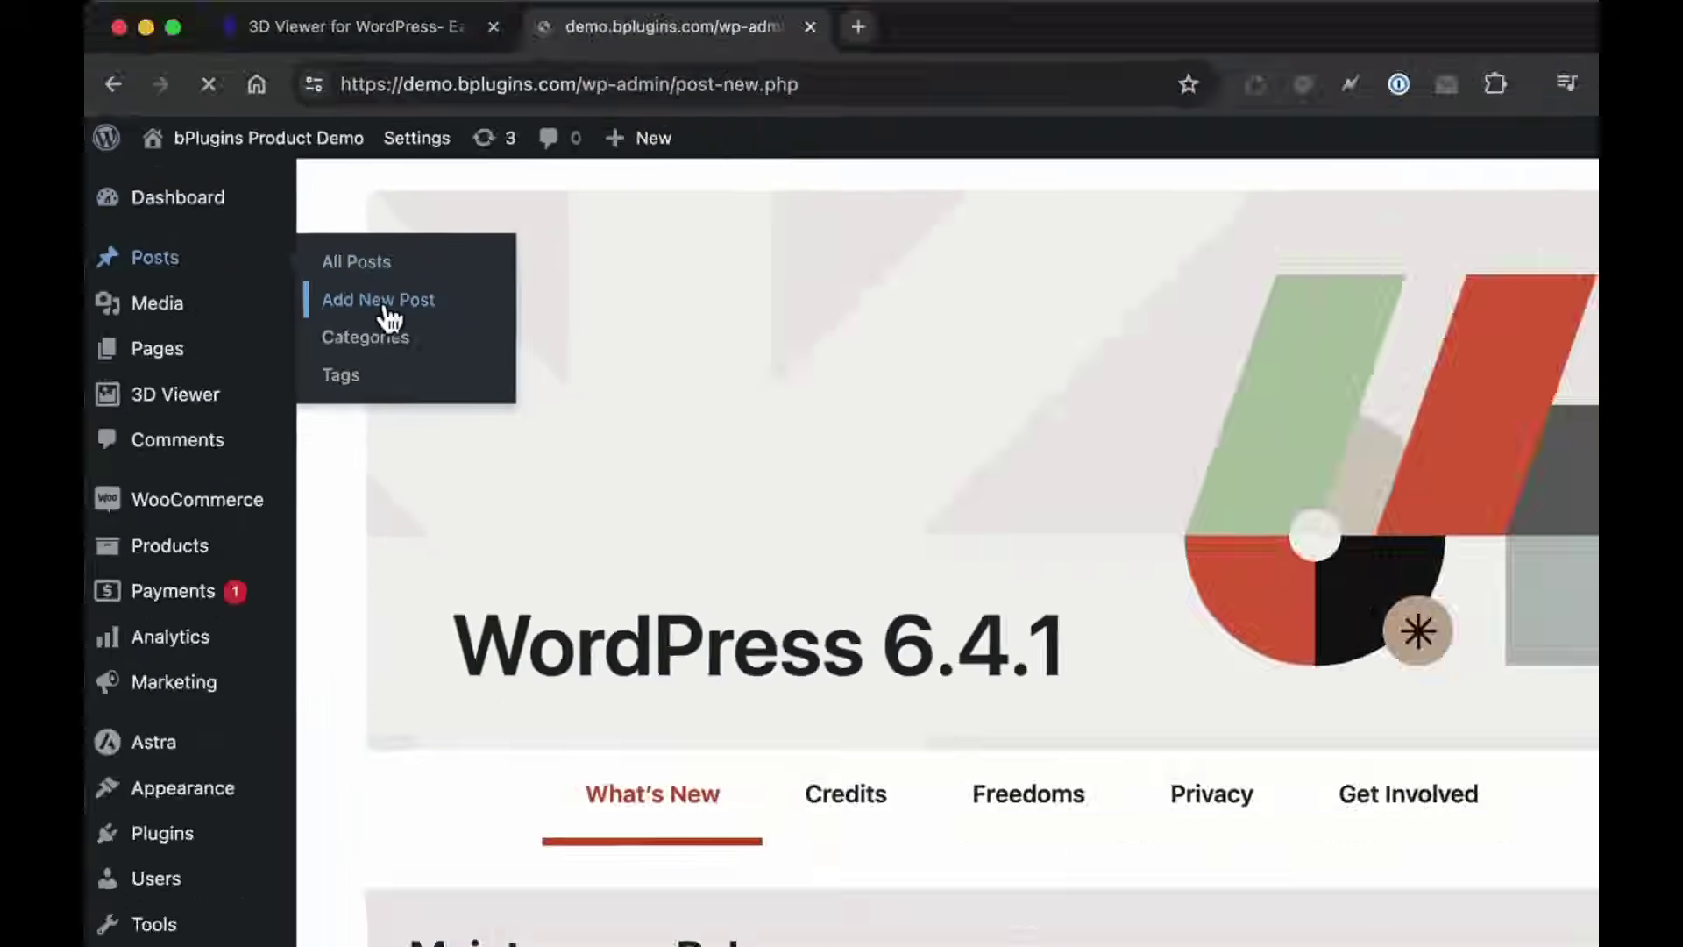
click(601, 329)
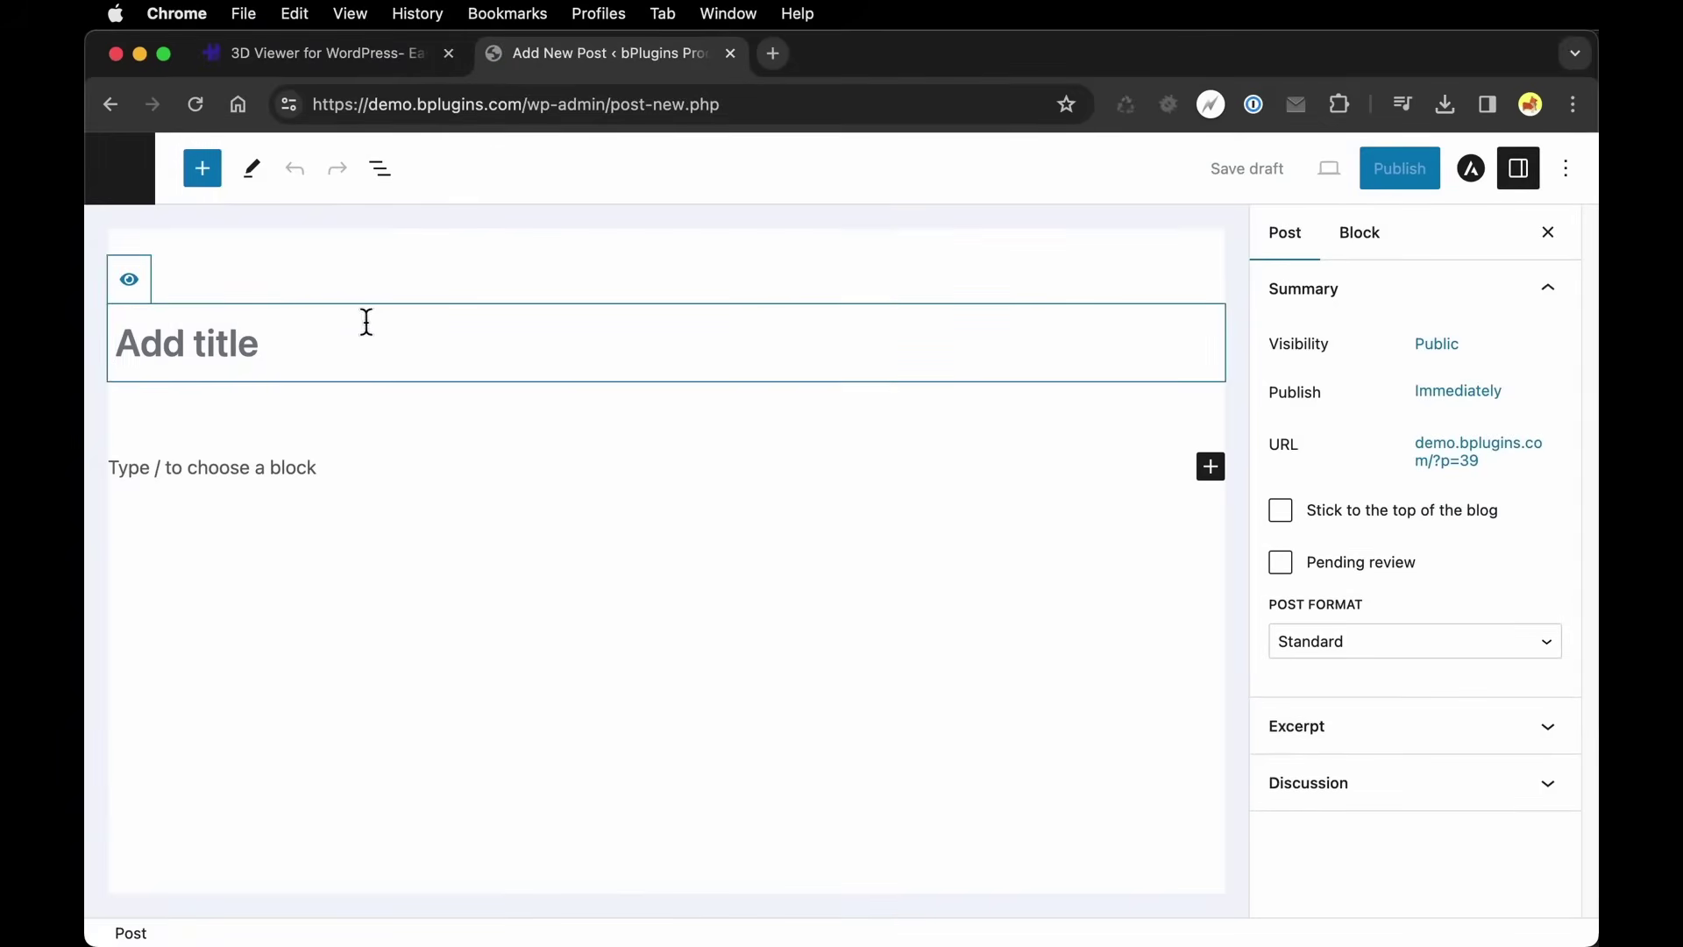
text(Demo)
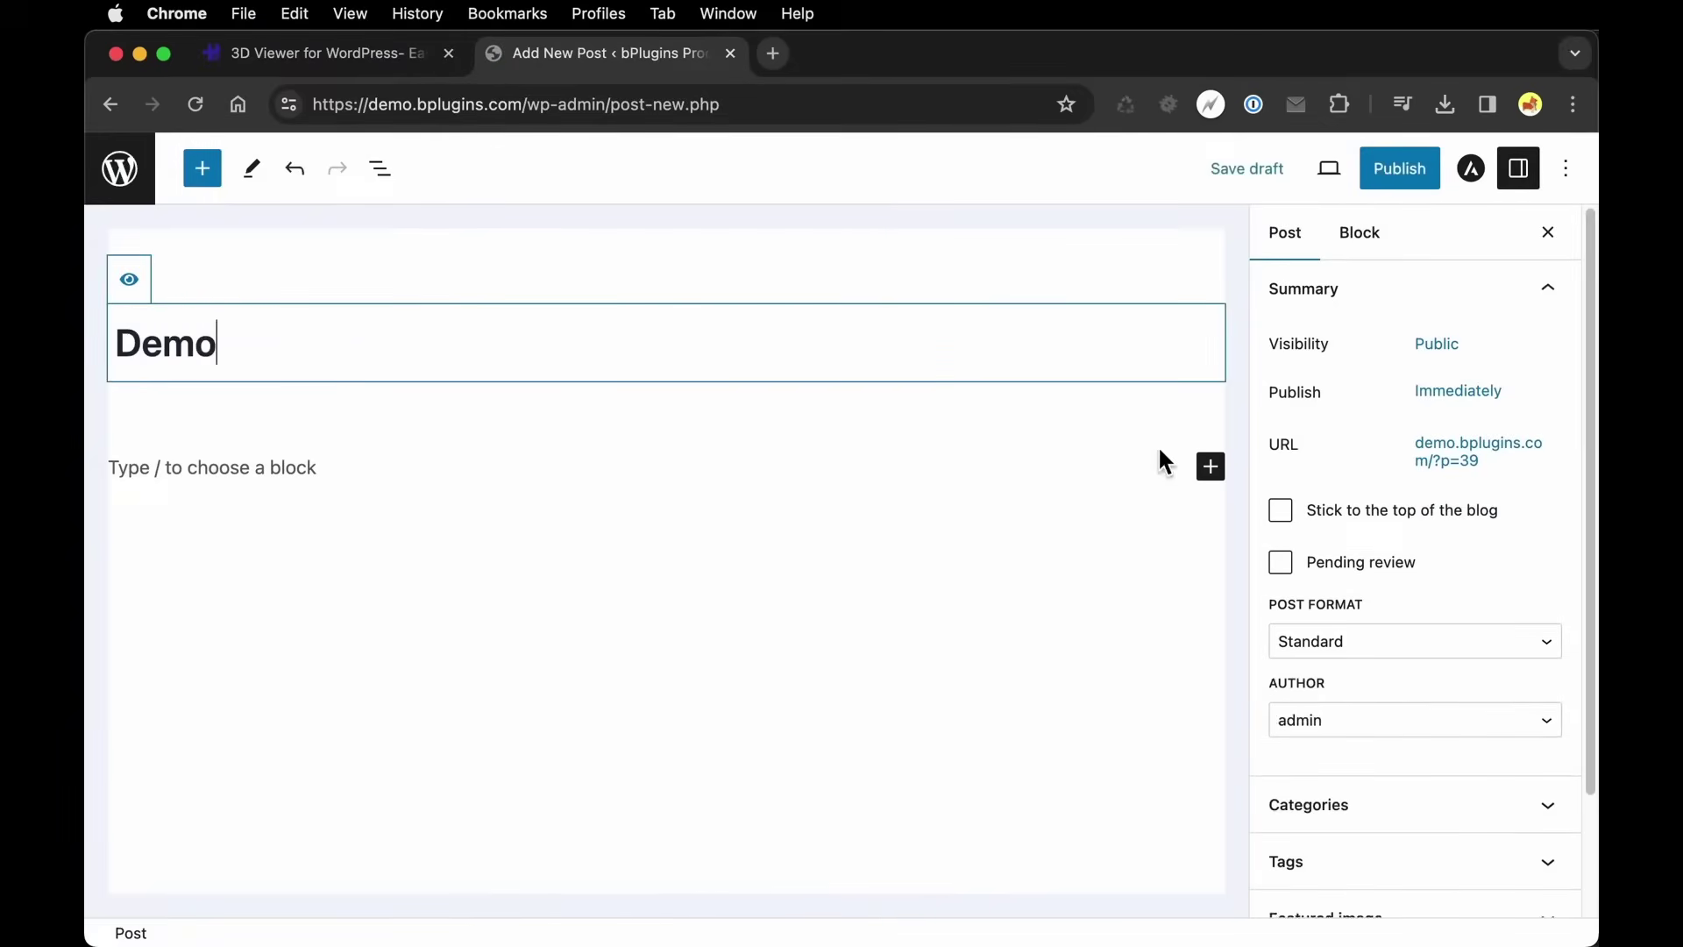
- Add a Shortcode block with [3d_viewer id="32"] and publish the post
click(1212, 469)
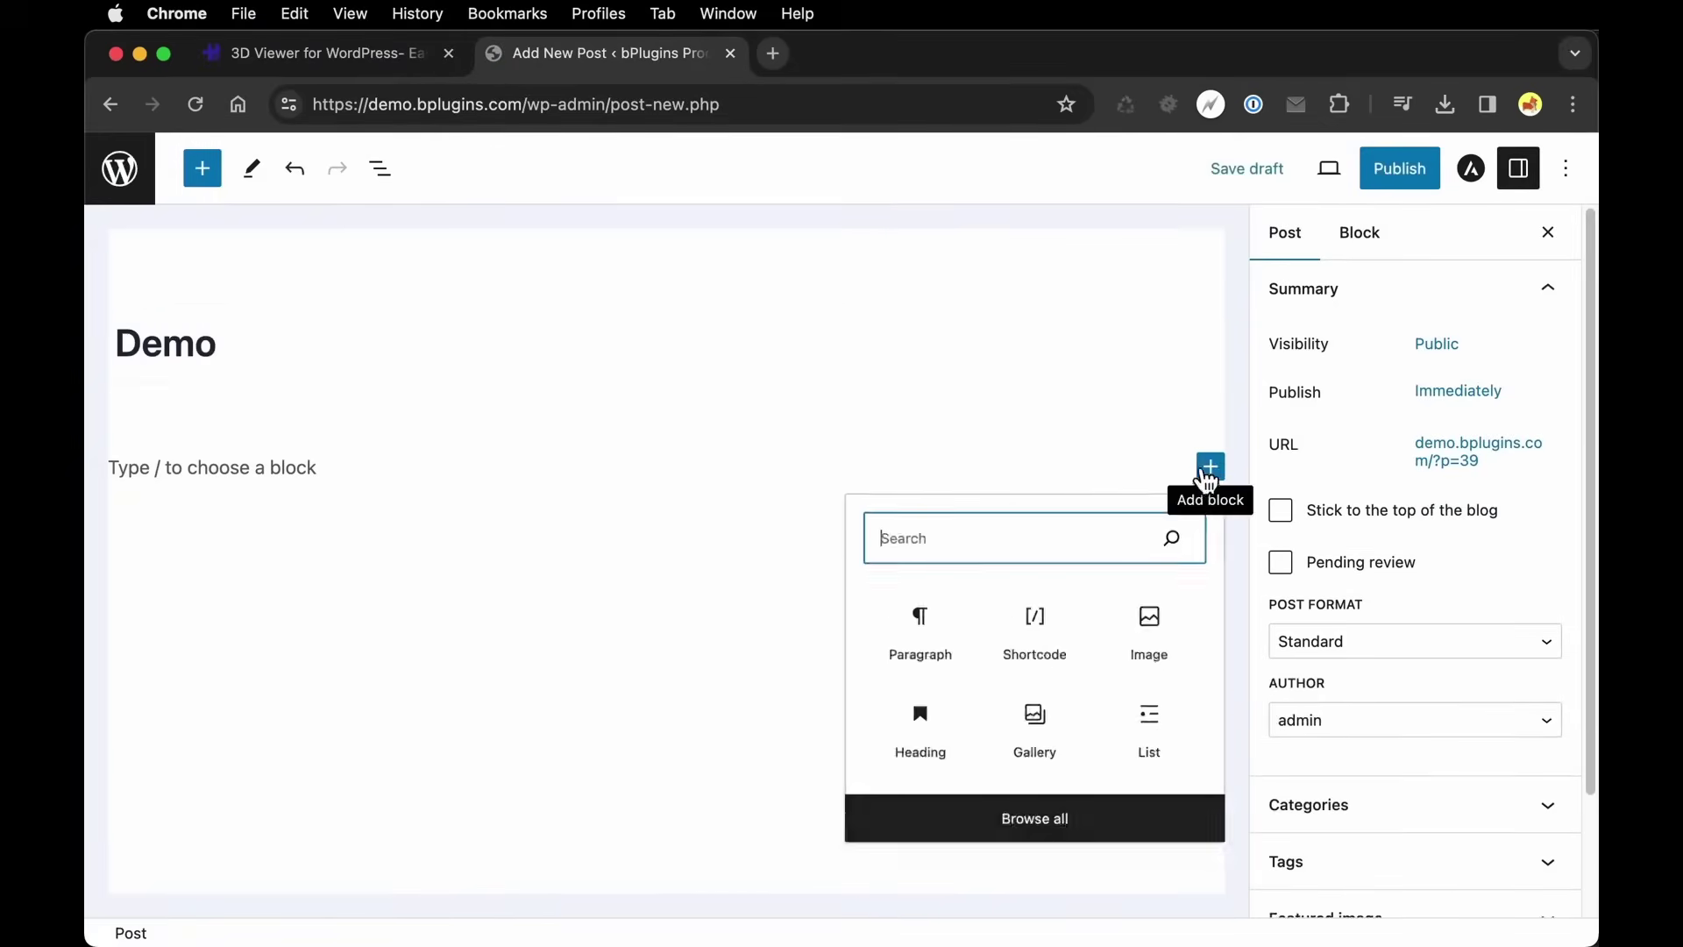
click(1019, 637)
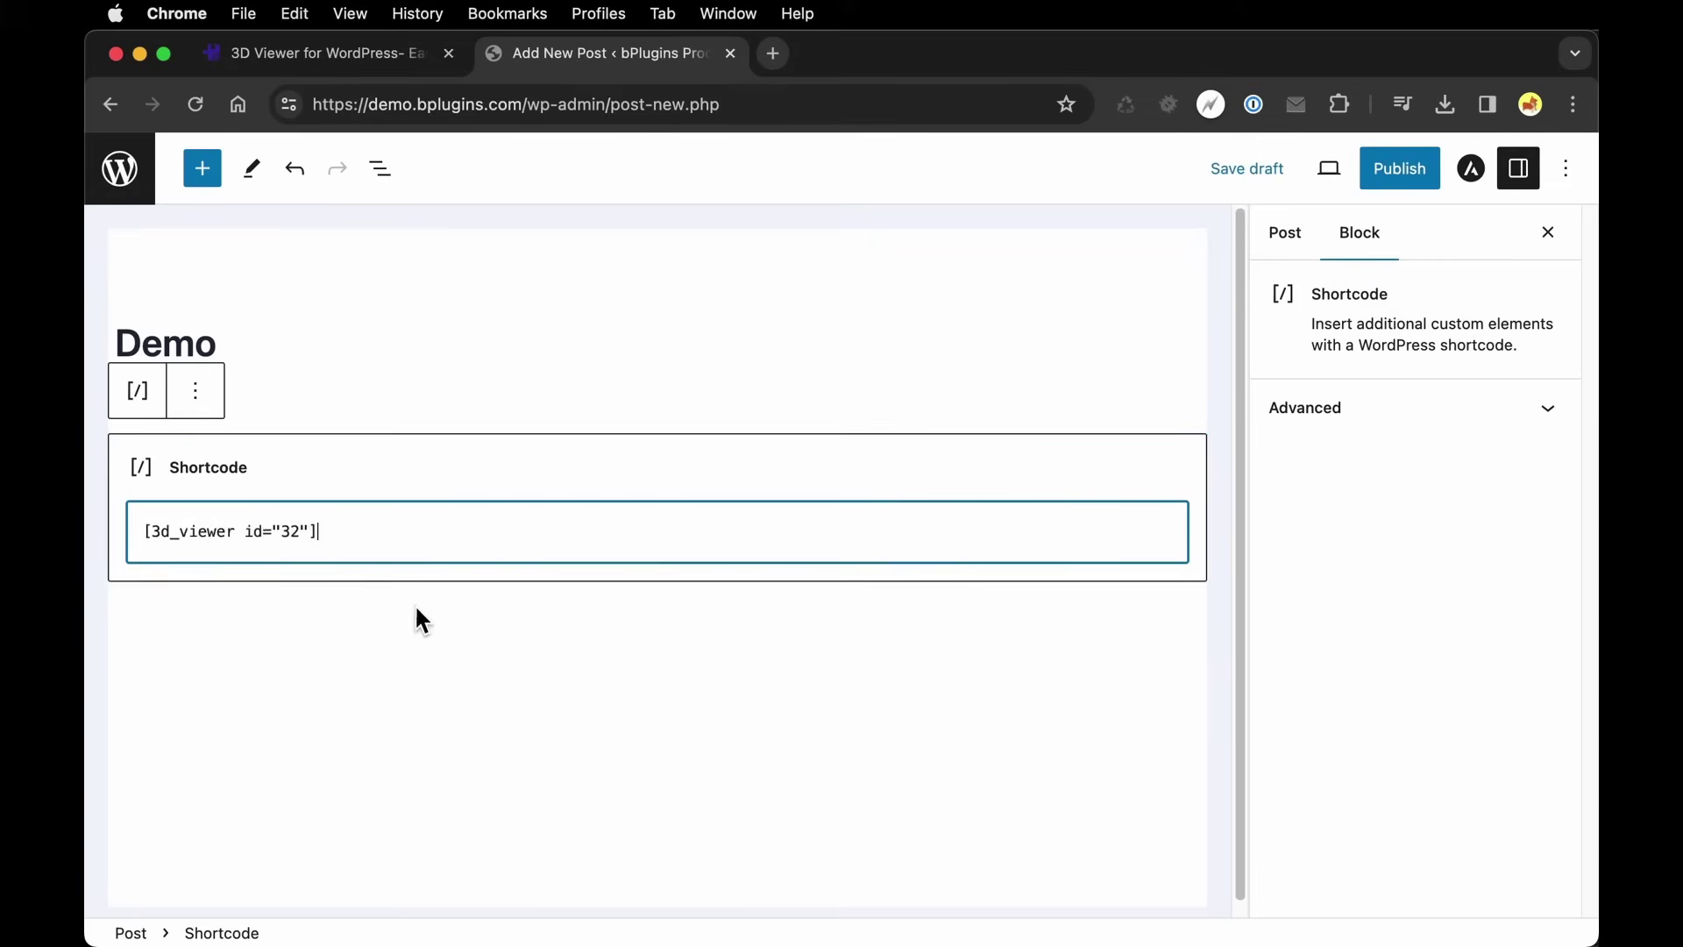
click(435, 637)
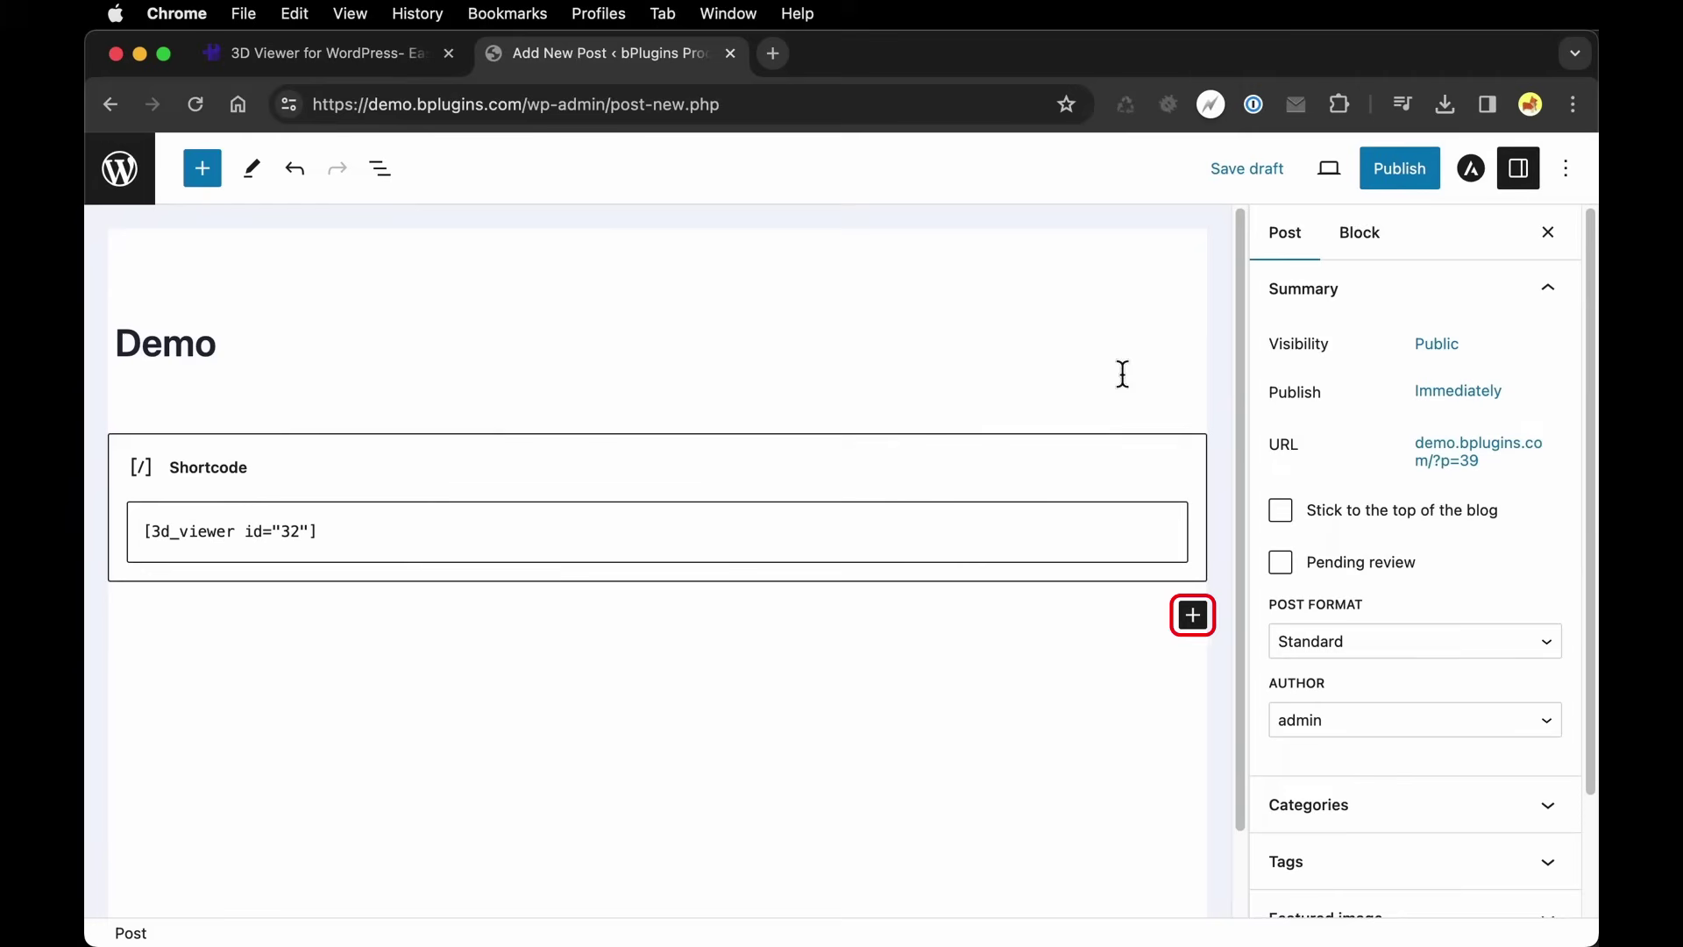
click(1393, 181)
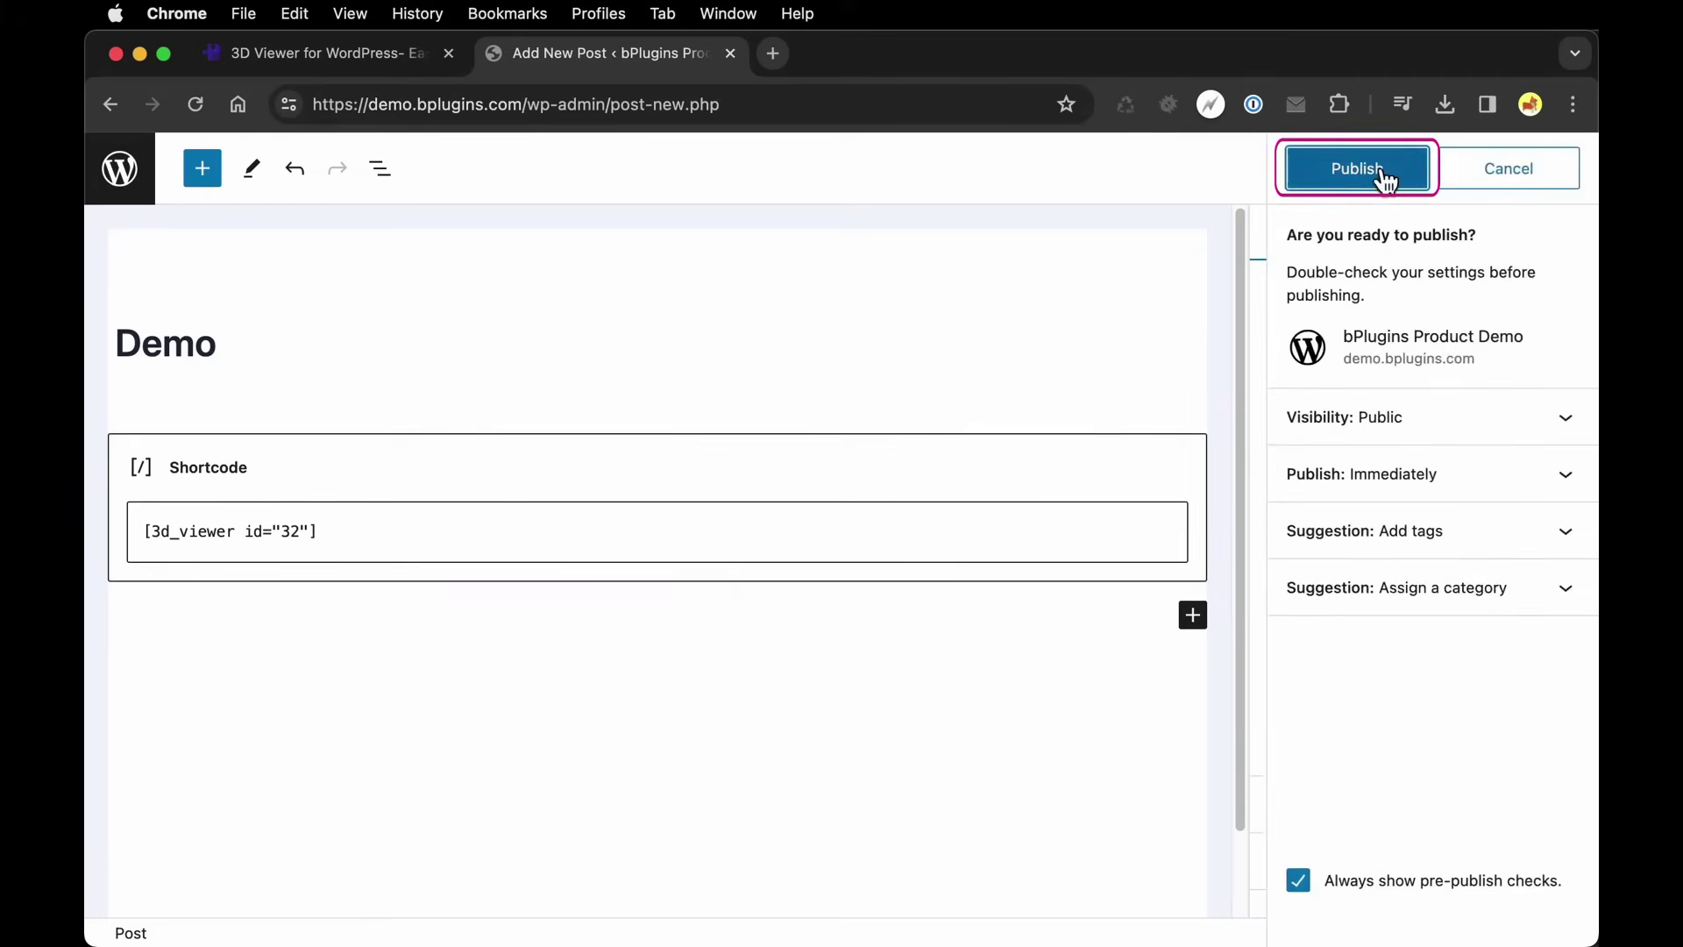
click(1382, 170)
- Open the live Demo post and orbit the 3D chair to view another angle
click(1382, 432)
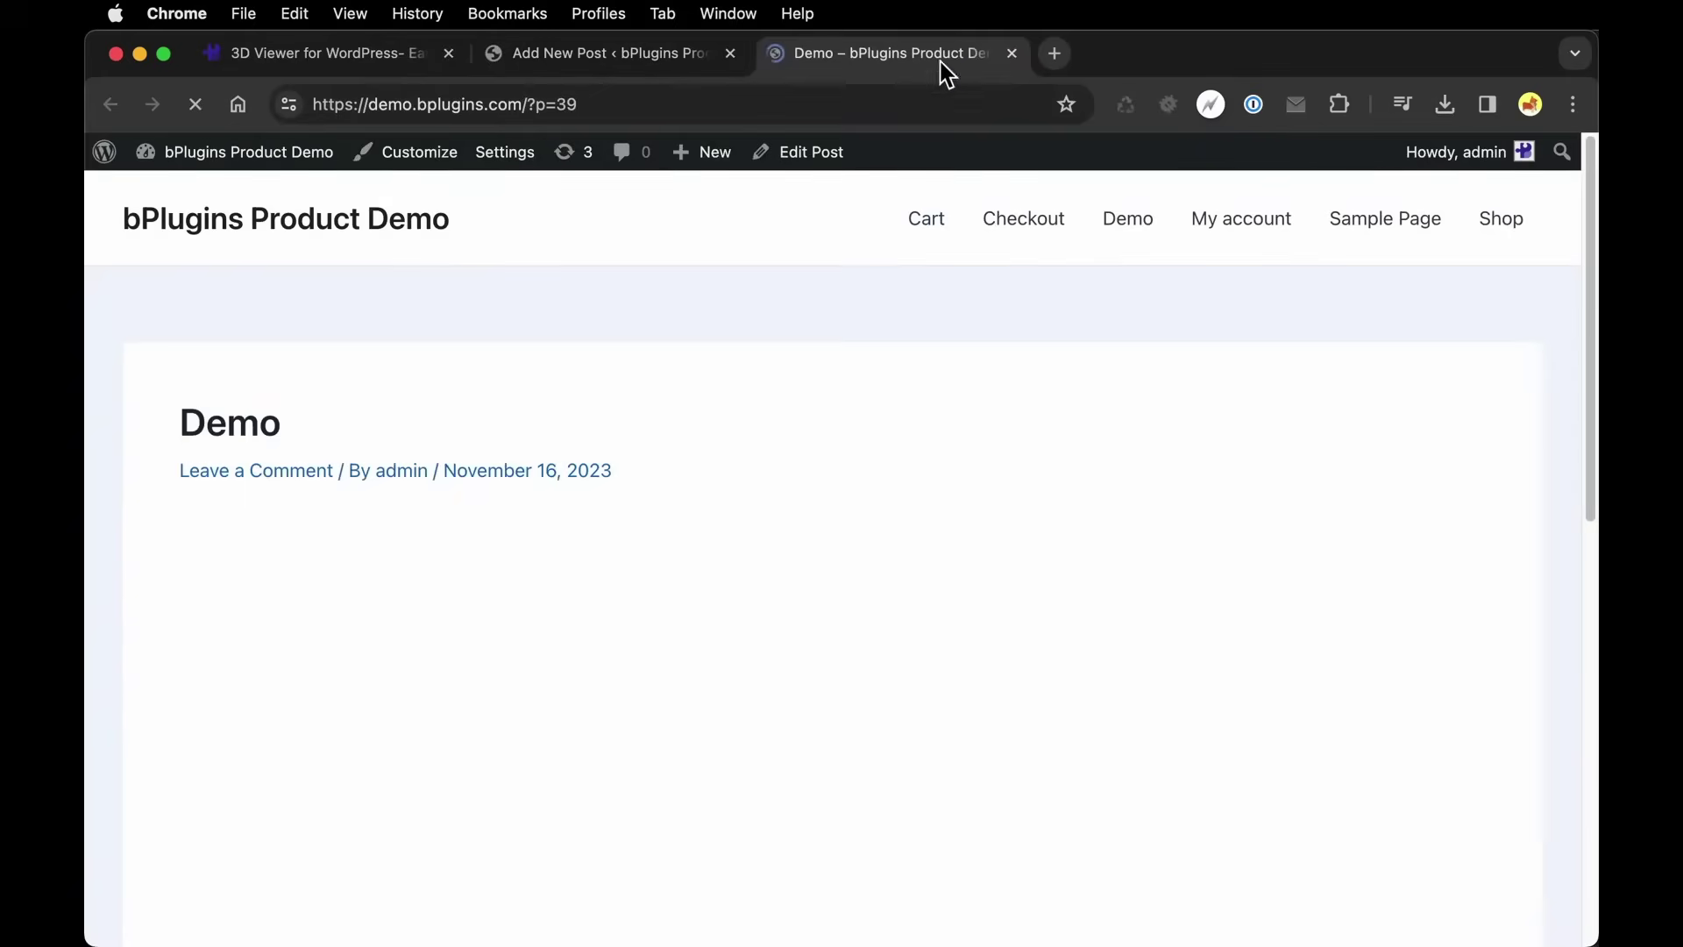
scroll(848, 365, down, 1)
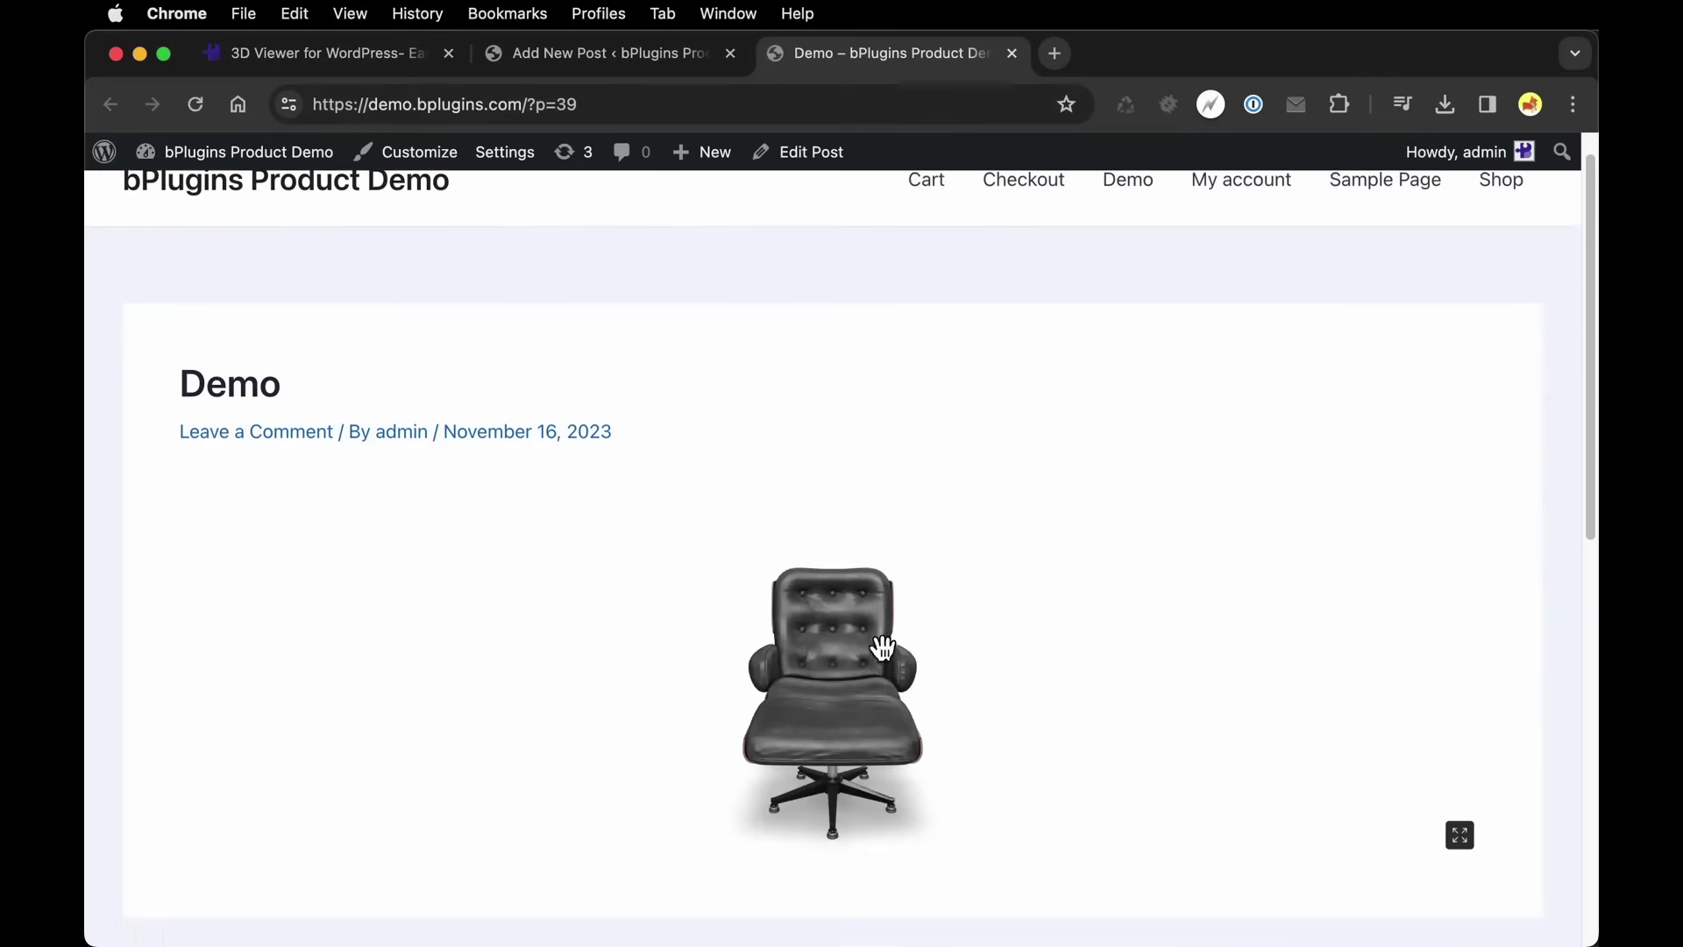
mouse_move(879, 646)
mouse_down()
mouse_move(714, 660)
mouse_move(875, 639)
mouse_up()
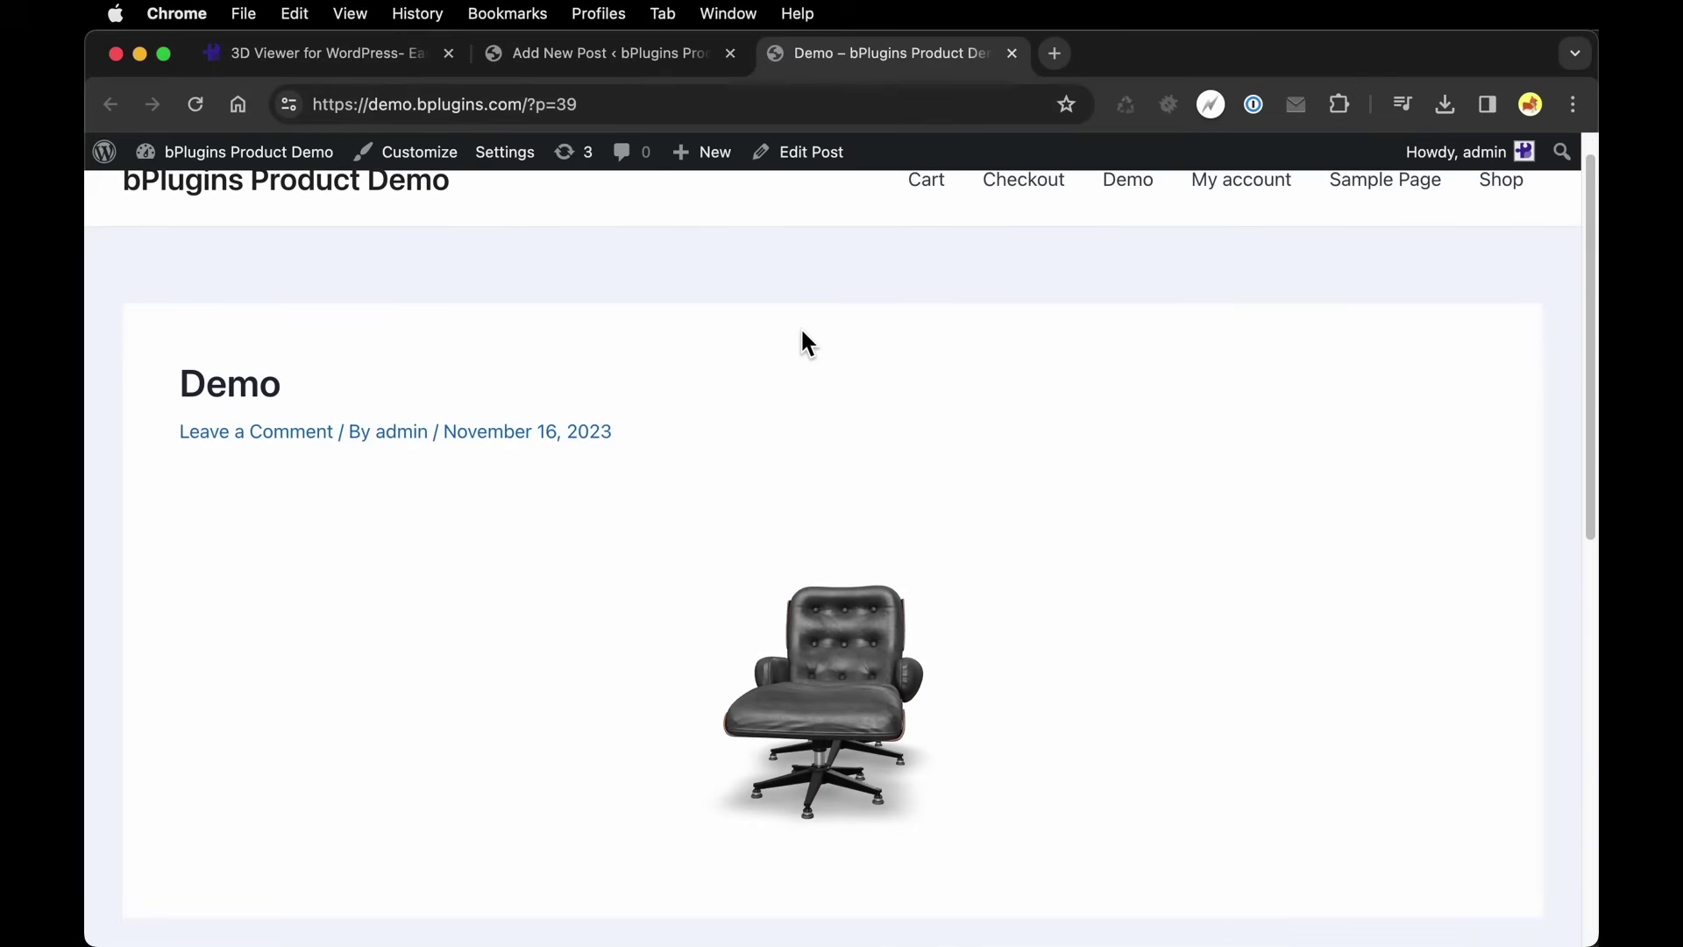
scroll(801, 341, up, 1)
- Create a new product named 'Chair' and add an empty model entry in 3D Viewer Settings
click(104, 151)
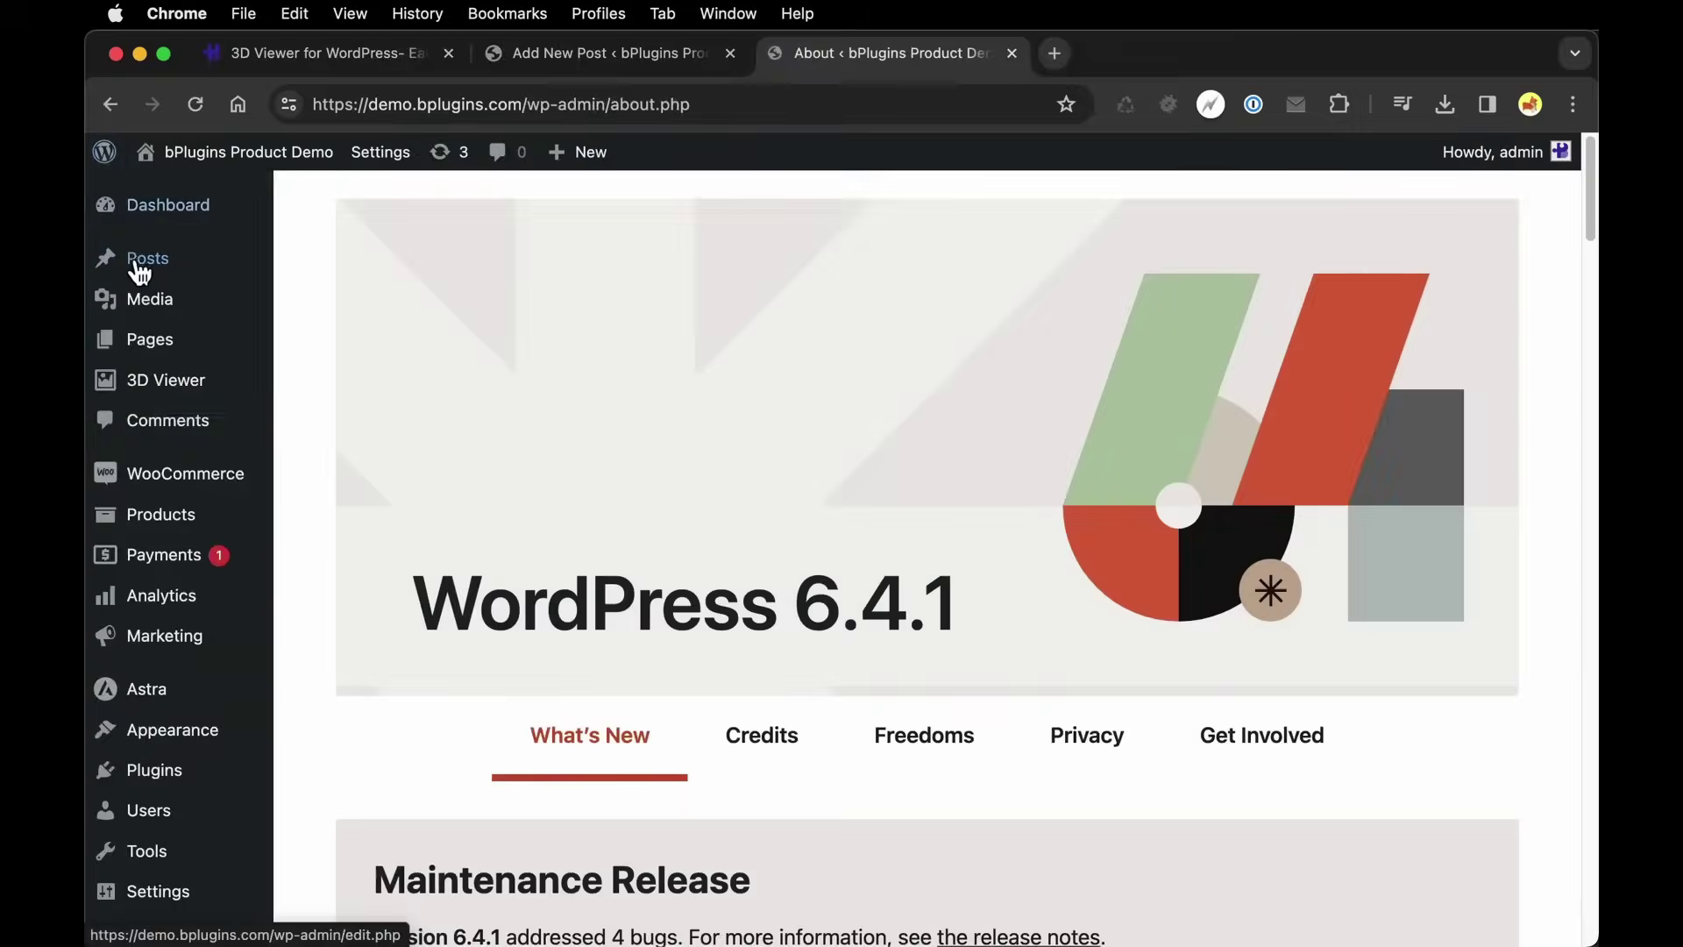
mouse_move(149, 539)
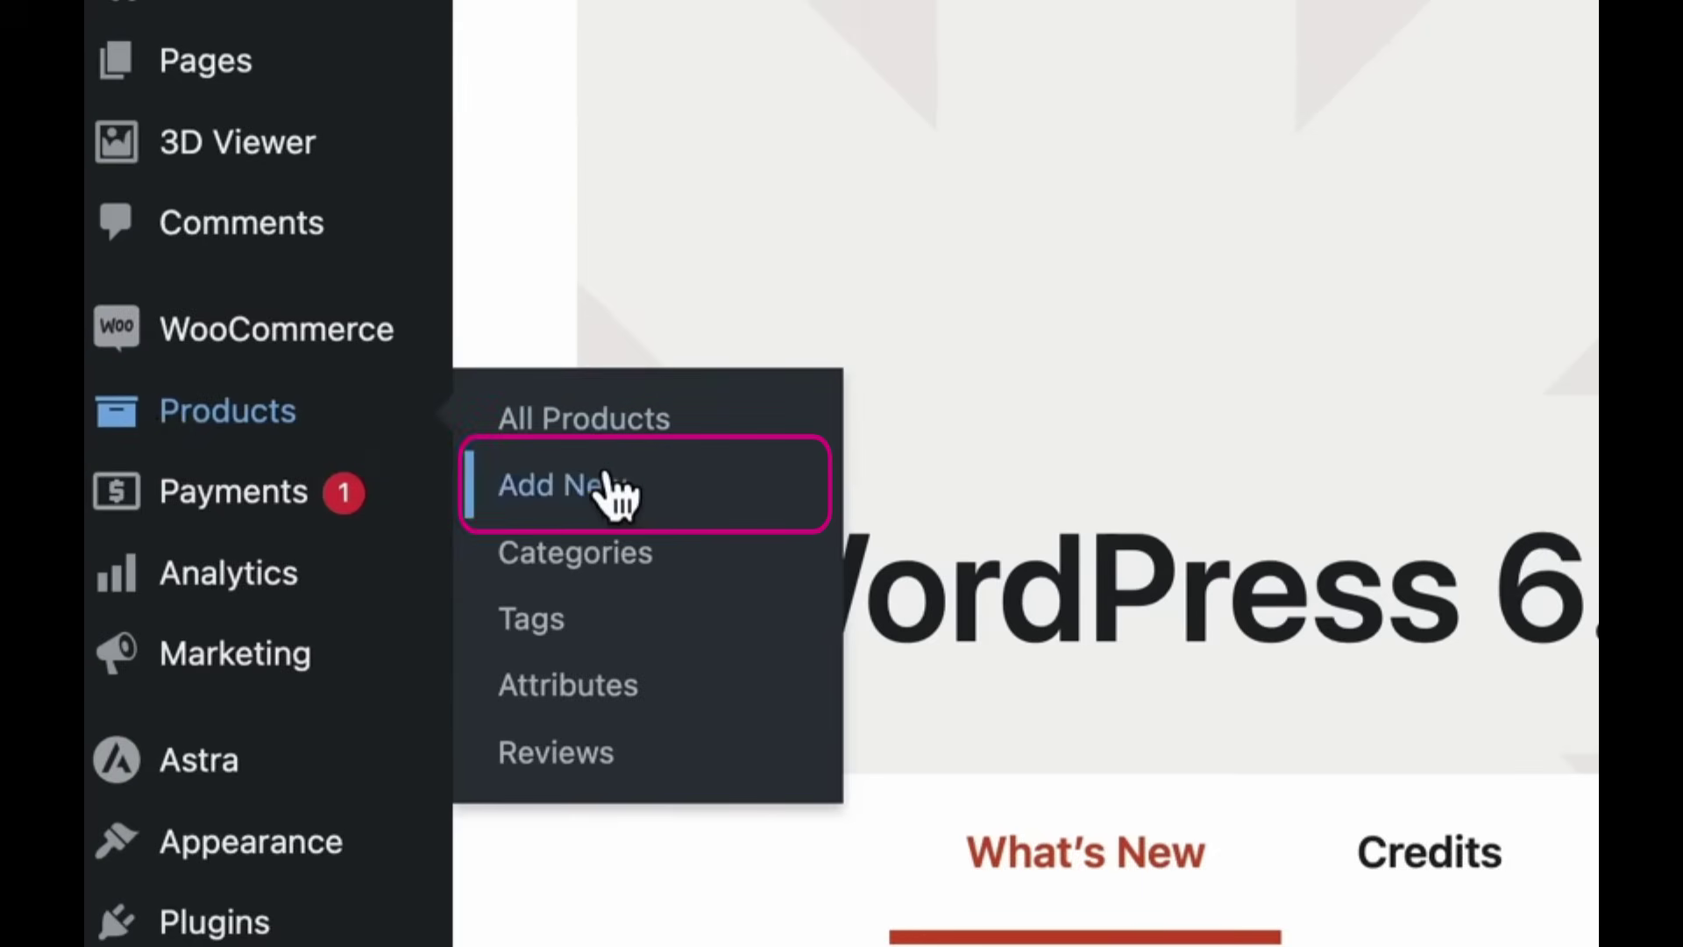
click(568, 491)
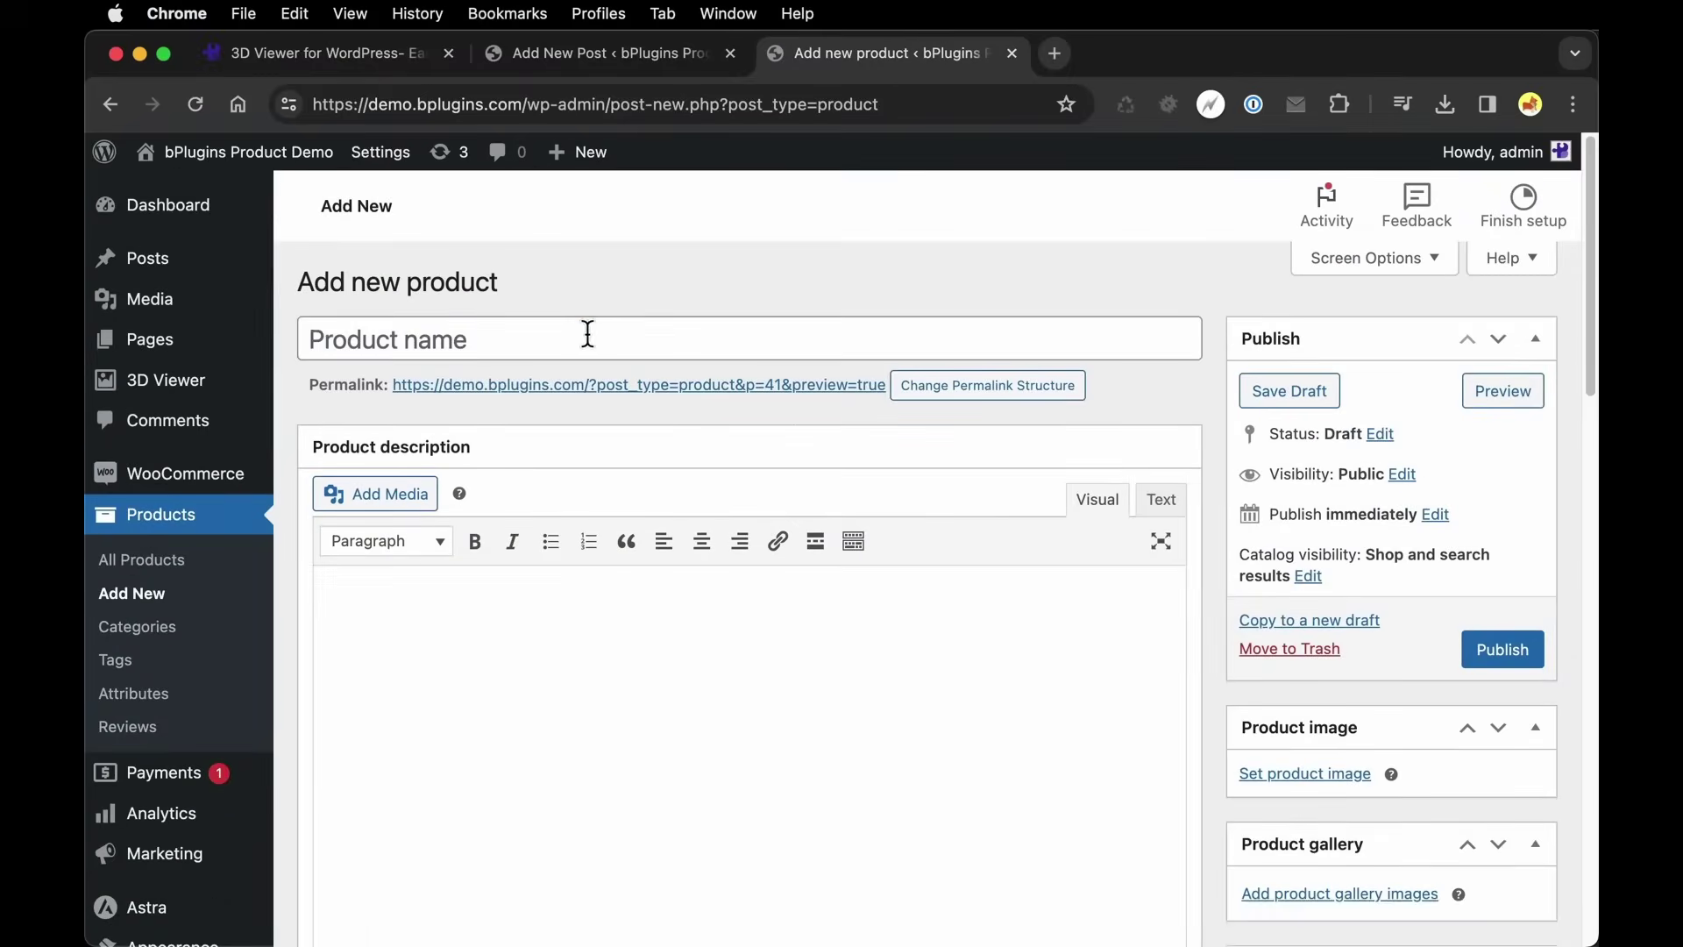
text(Chair)
click(662, 689)
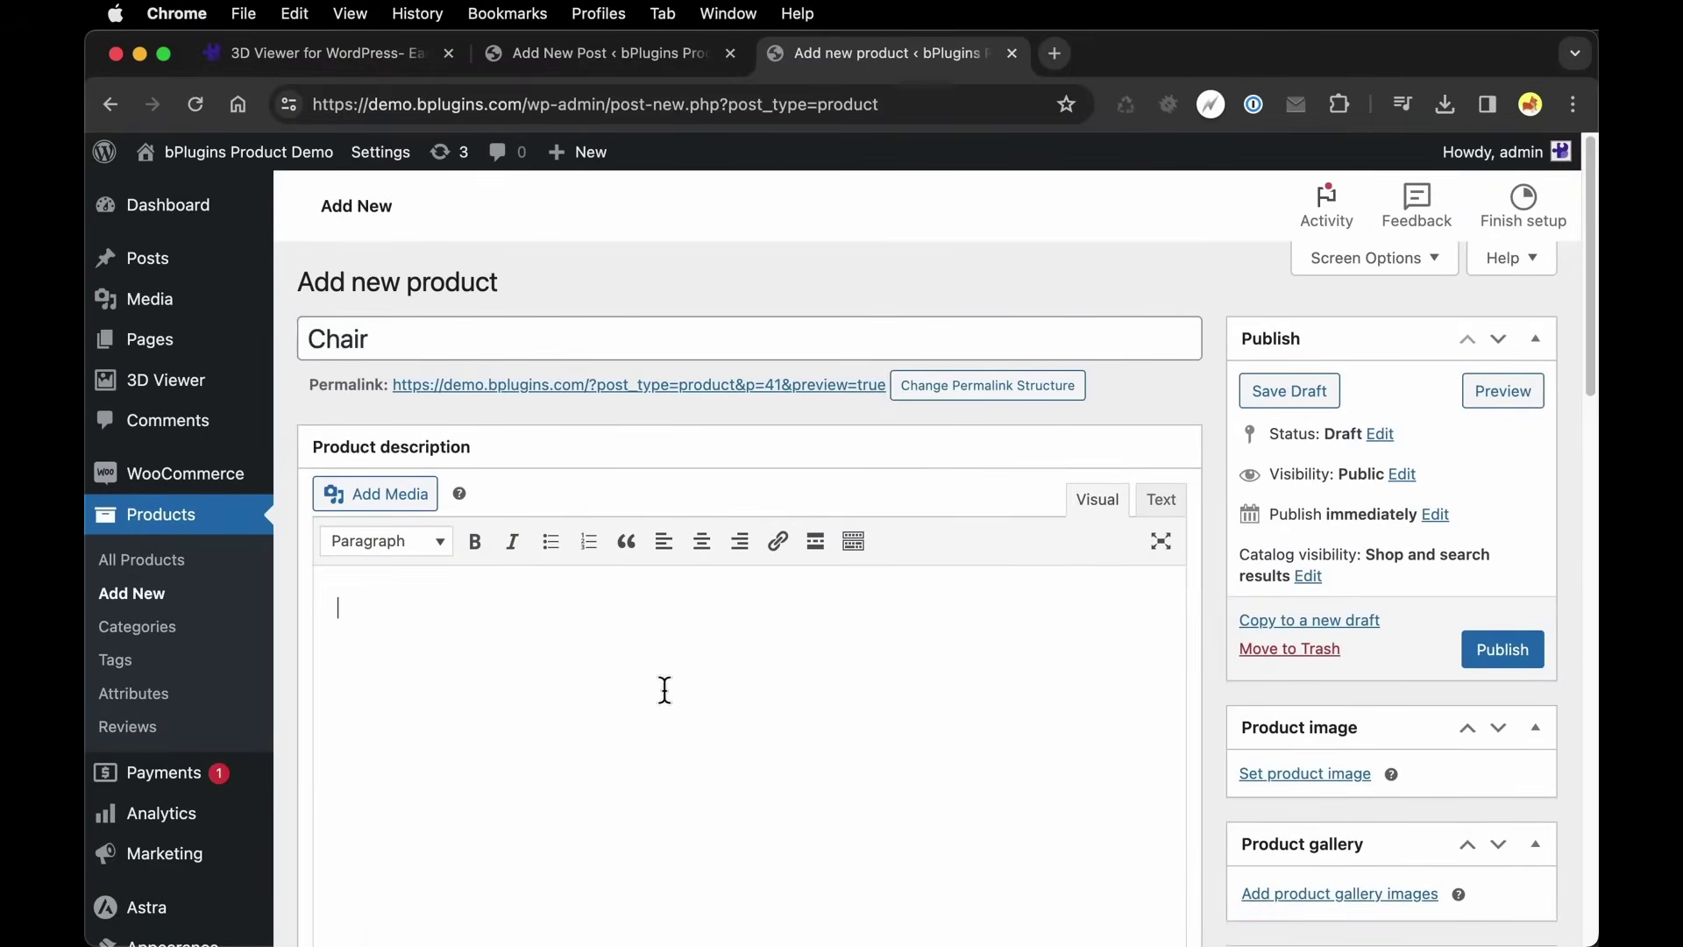
scroll(663, 692, down, 10)
scroll(662, 694, down, 7)
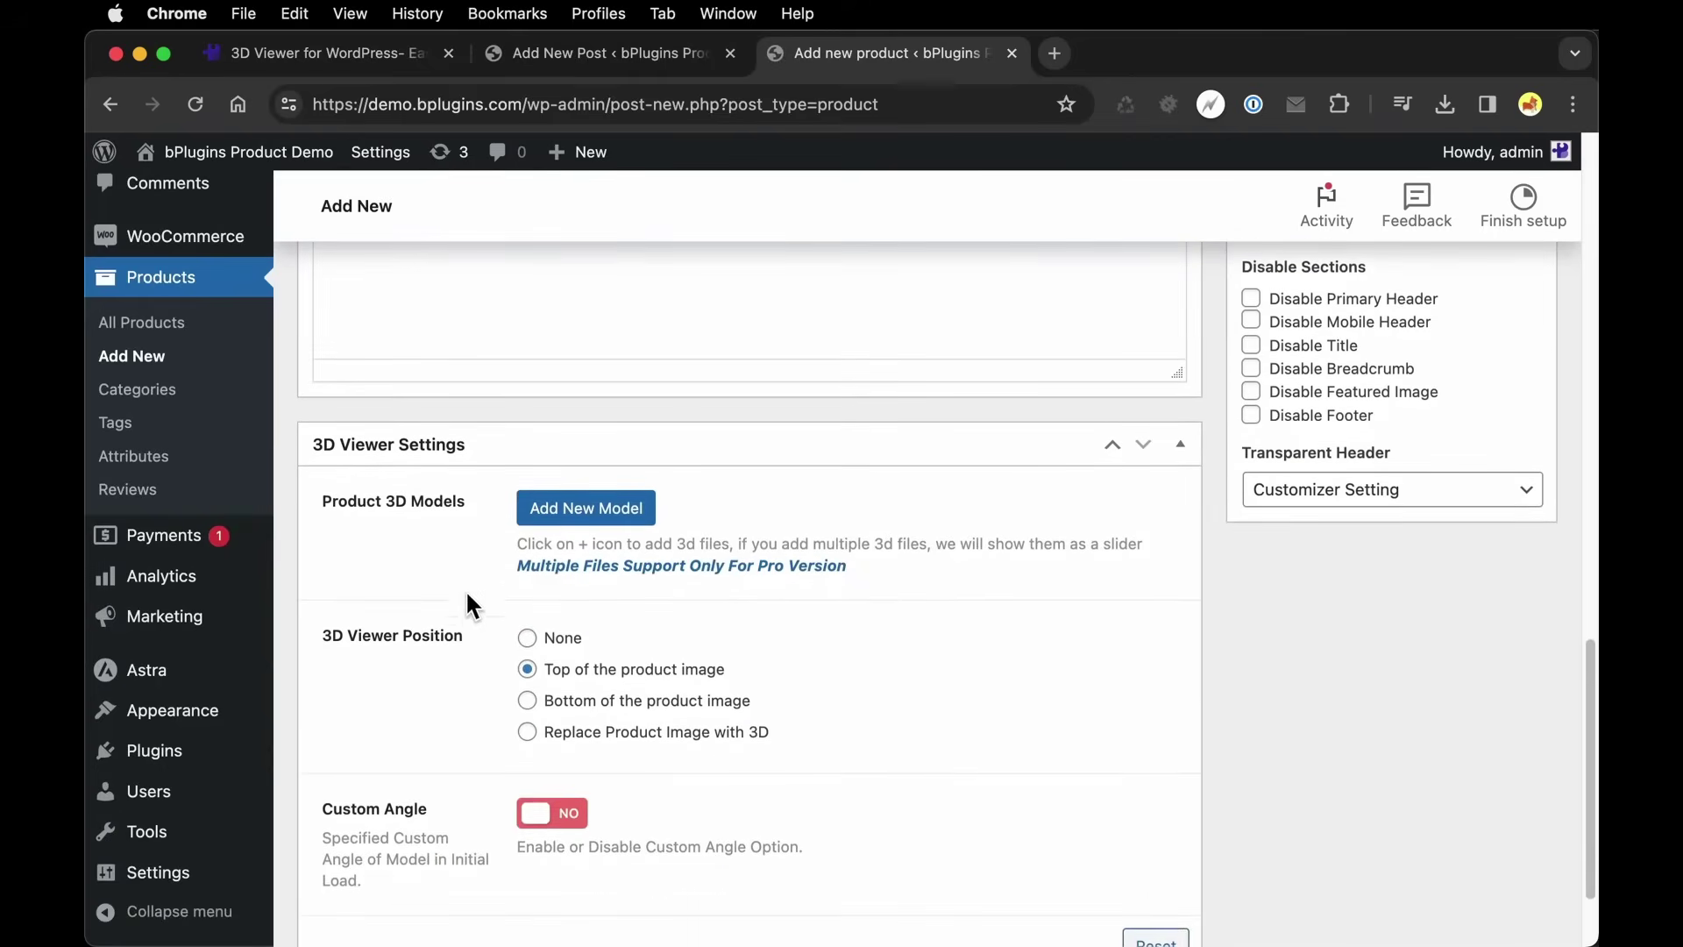
click(554, 524)
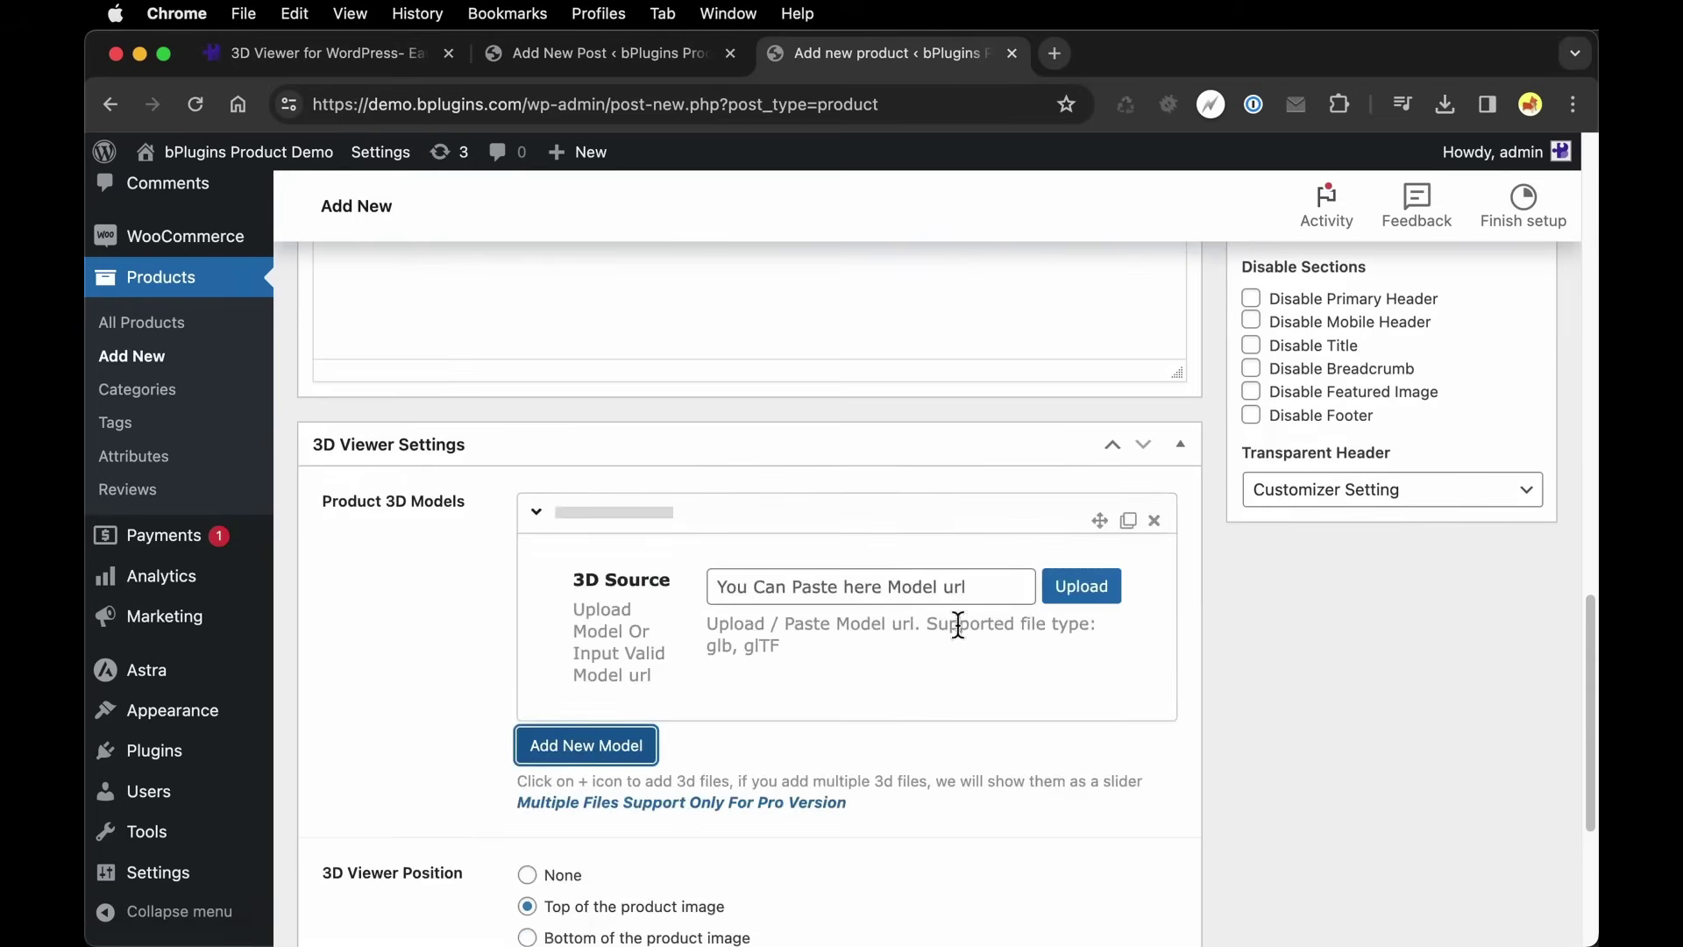
- Pick Chair.glb from the Media Library as the Chair product's 3D model file
click(1085, 596)
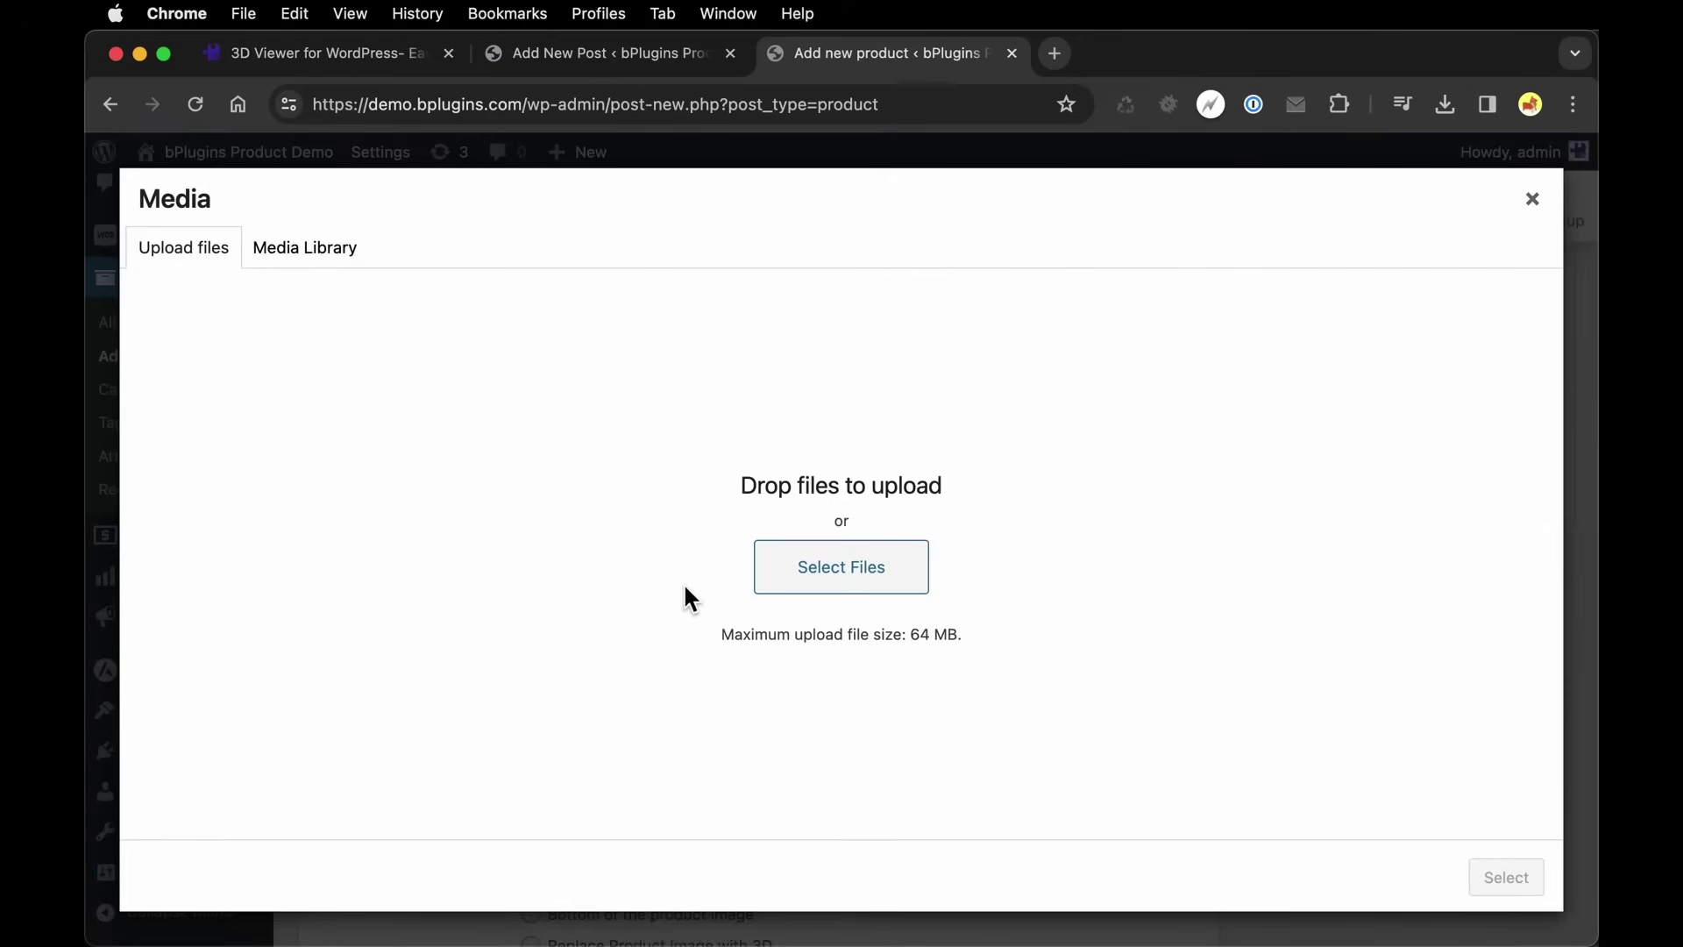
click(284, 260)
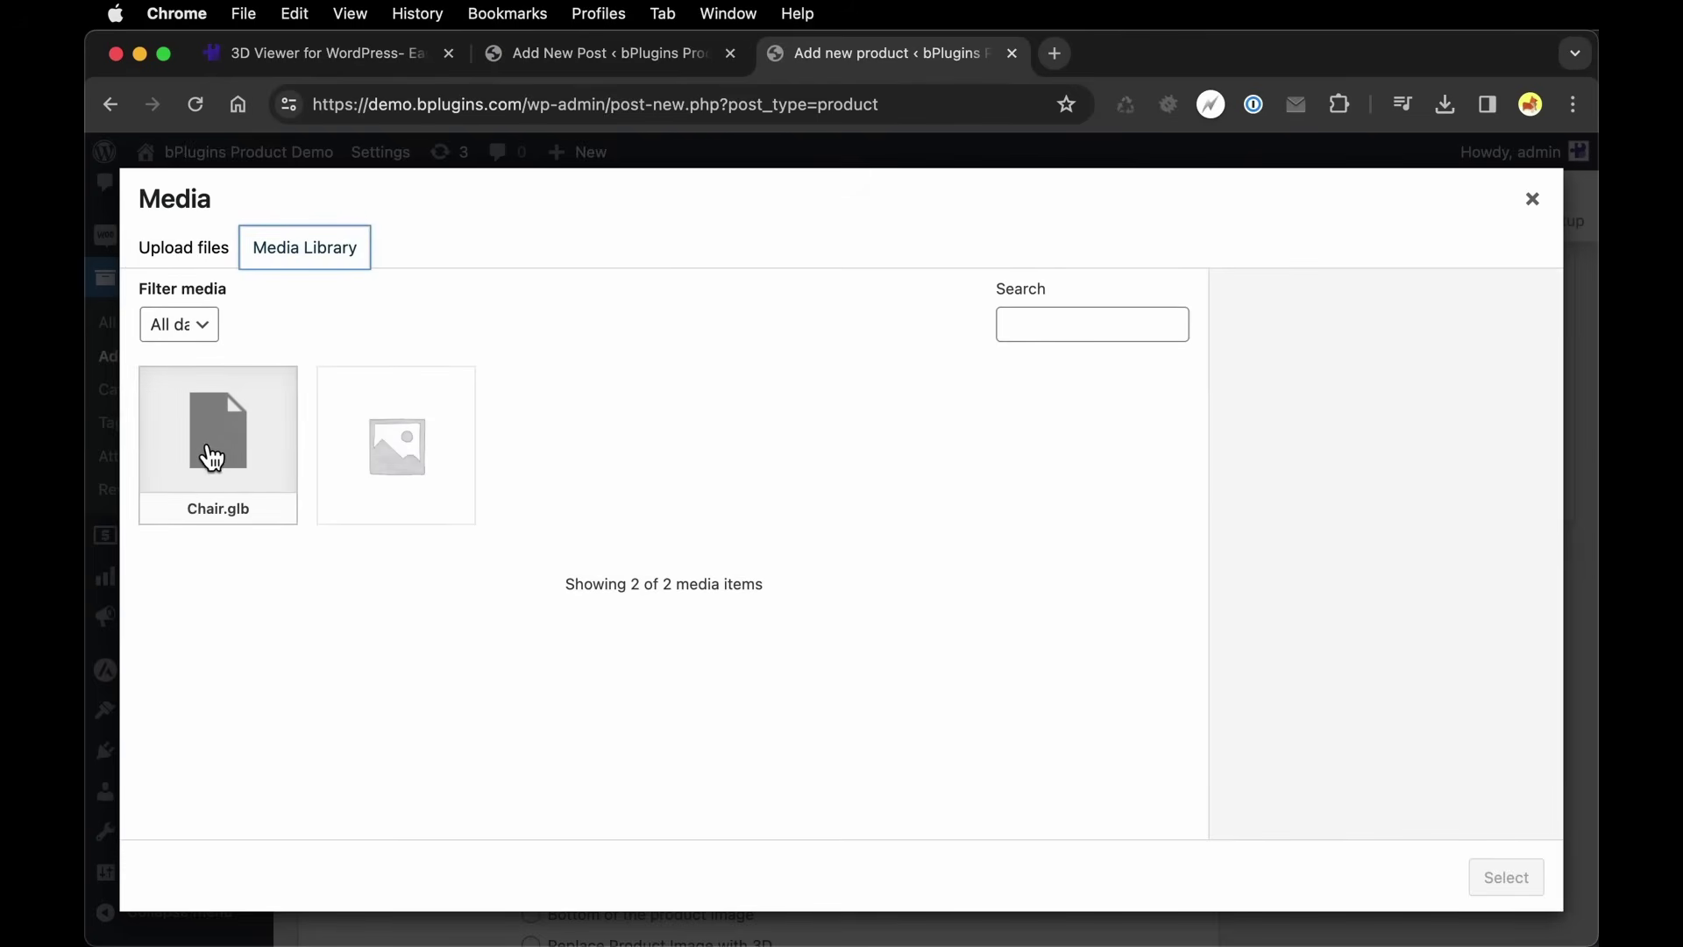
click(213, 457)
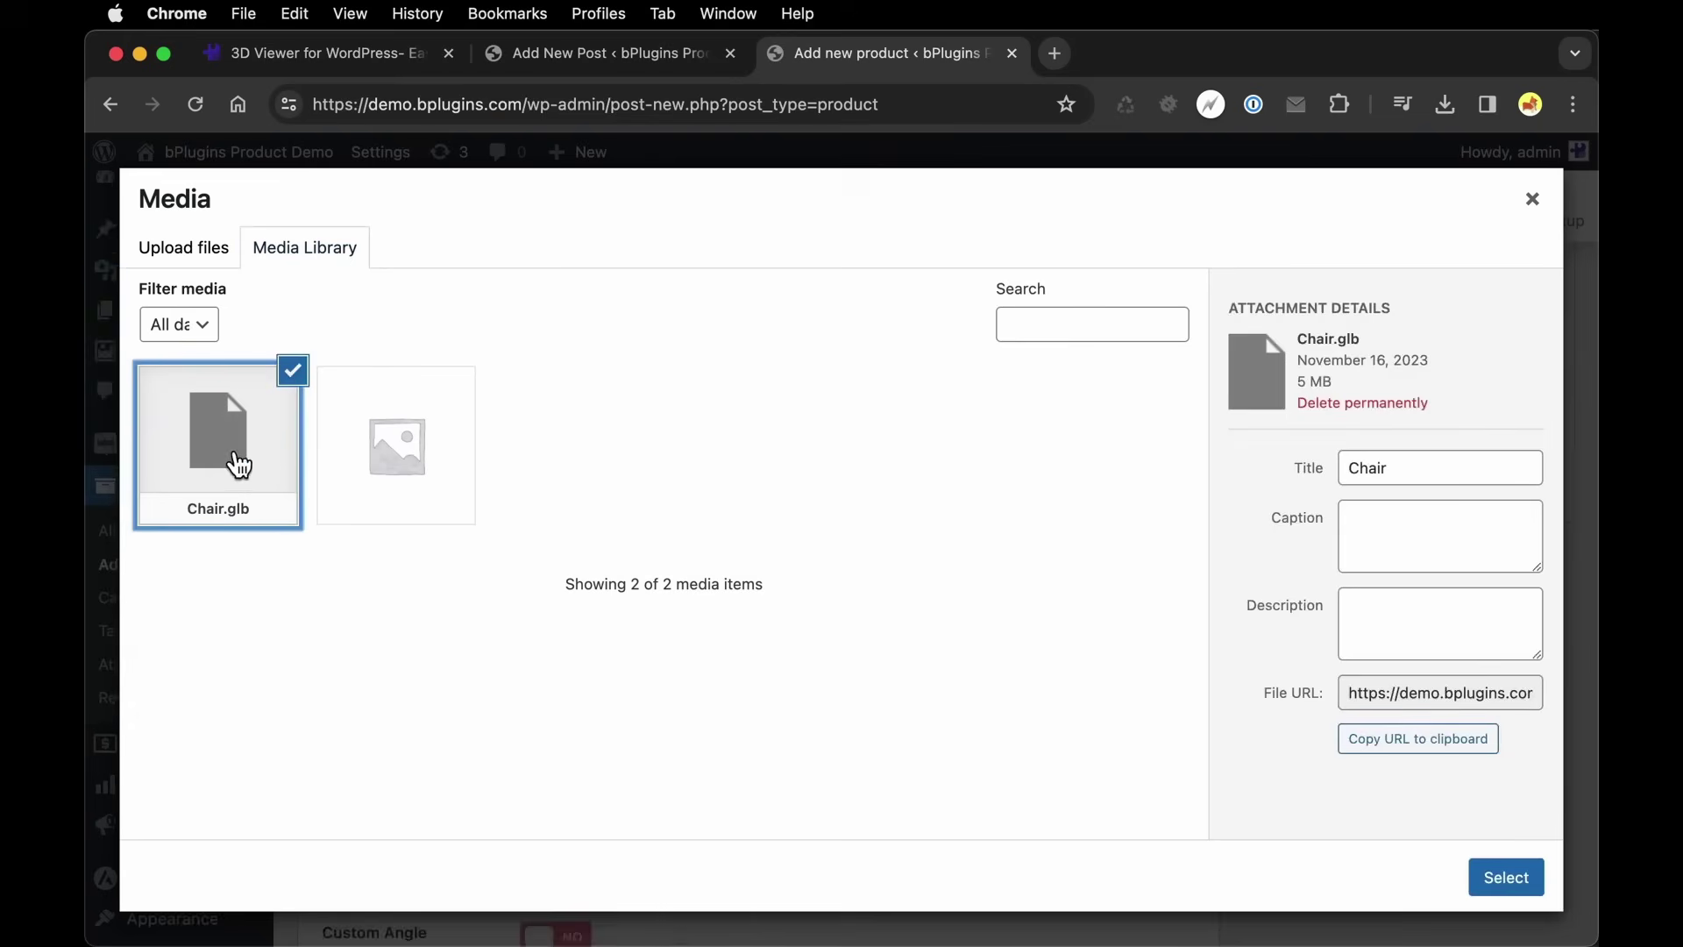
- Confirm Chair.glb as the product's 3D source and publish the Chair product
click(1505, 877)
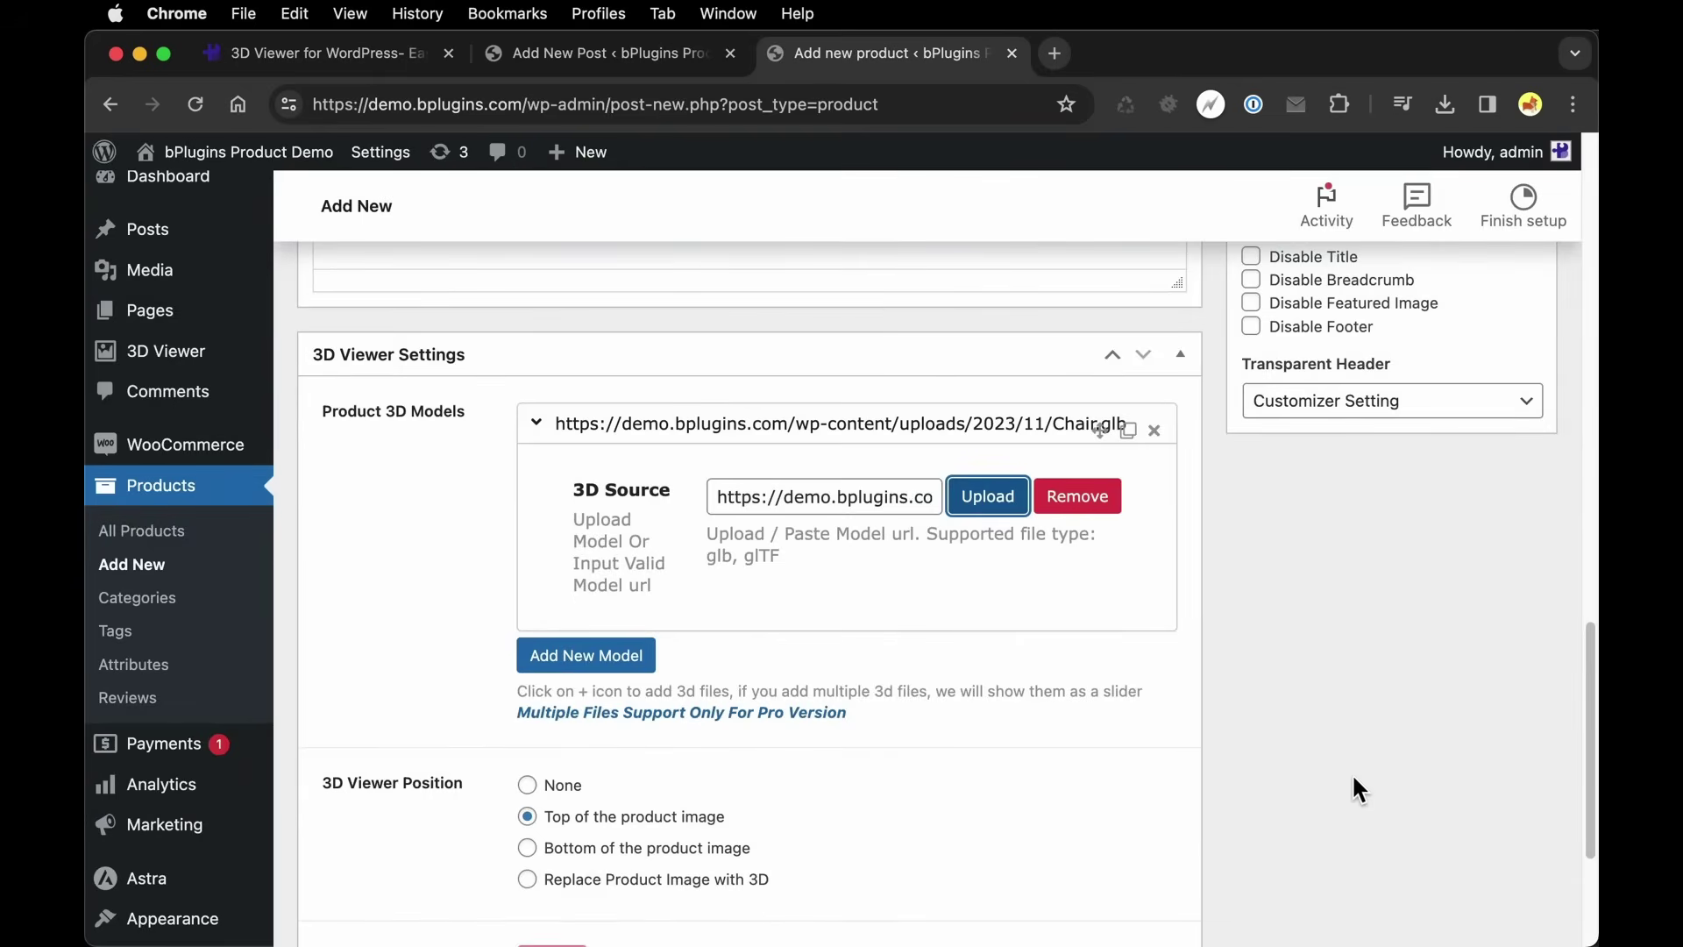
scroll(1092, 685, down, 5)
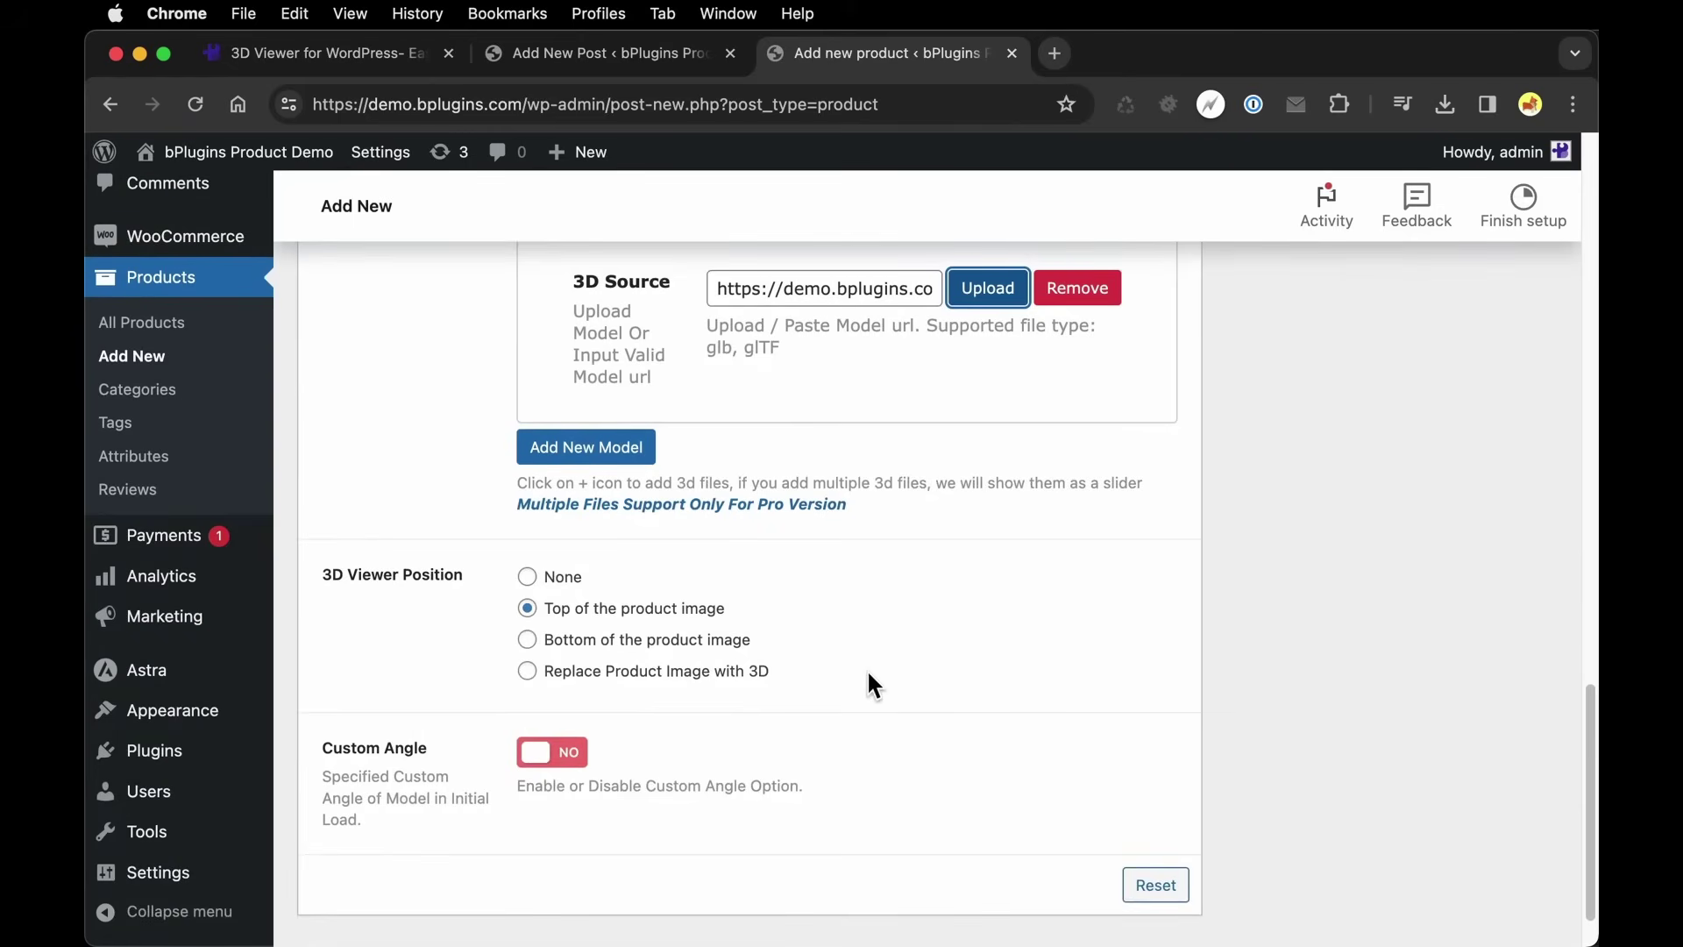
scroll(866, 675, up, 10)
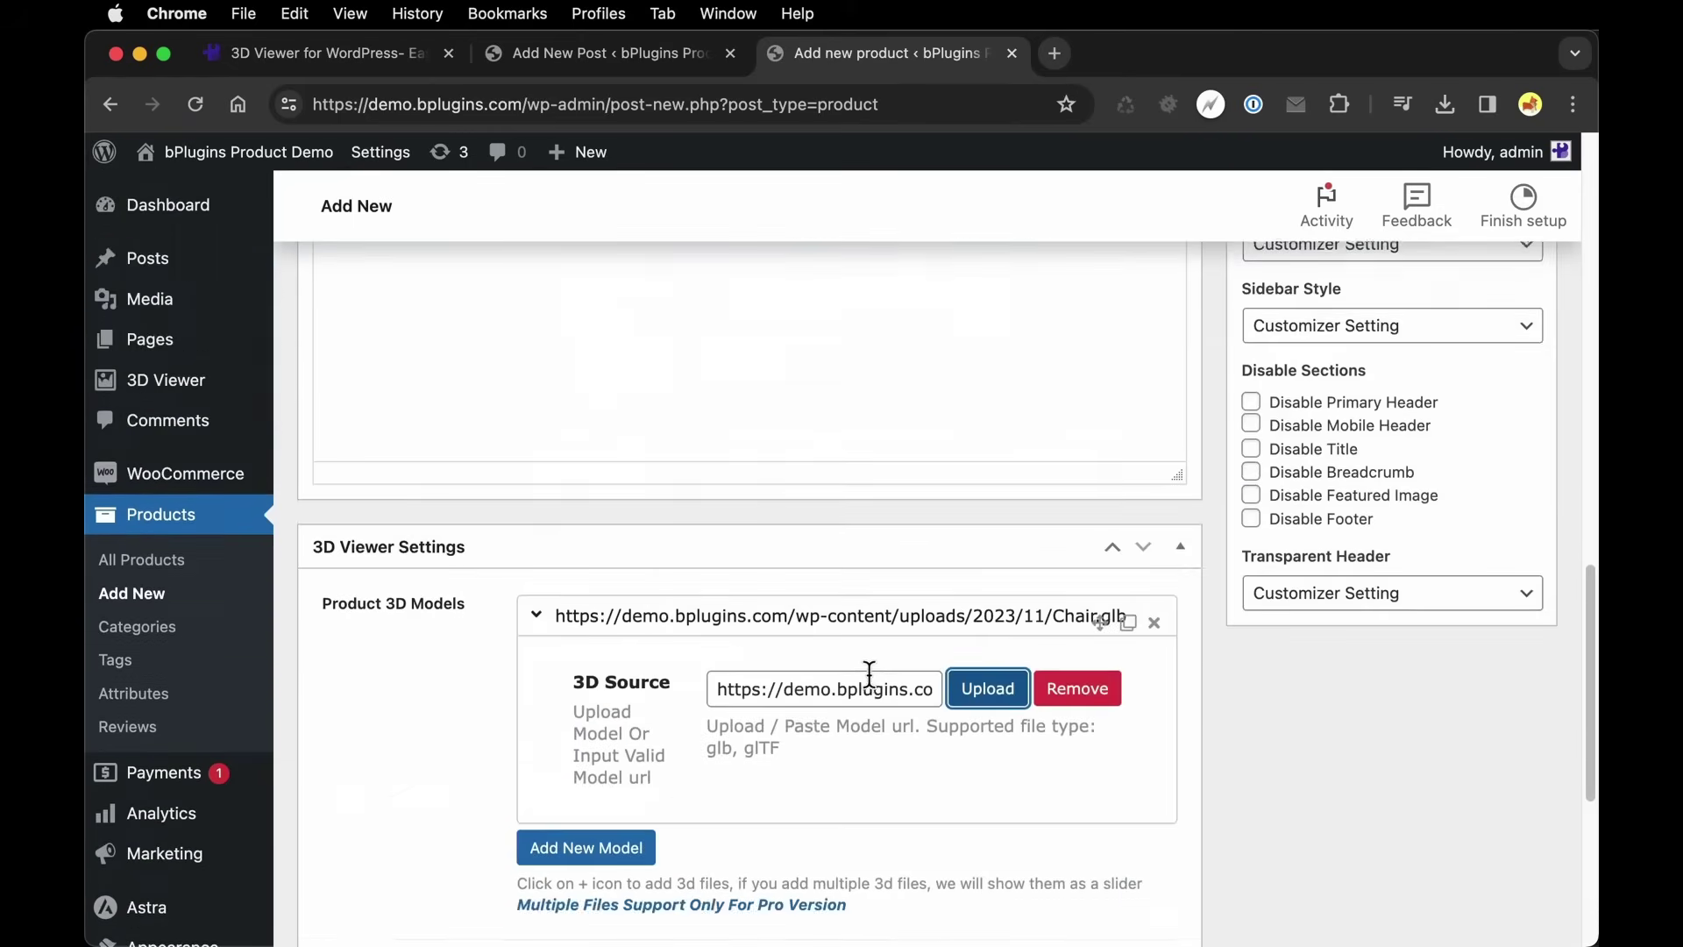
scroll(869, 692, up, 10)
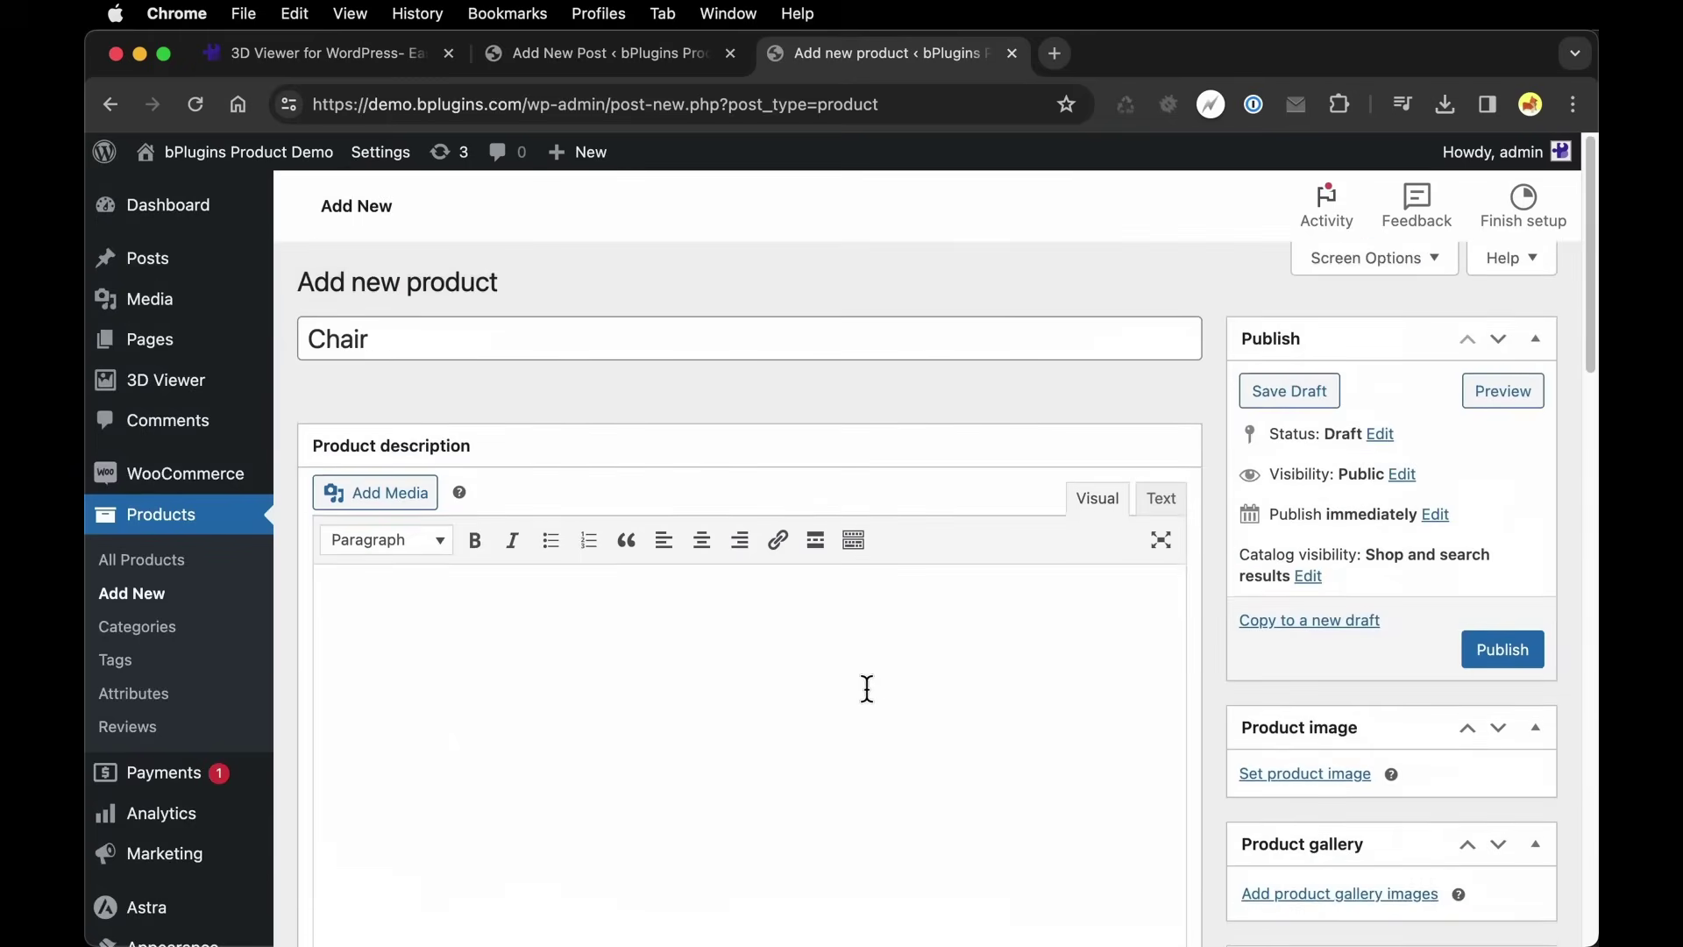
click(1502, 664)
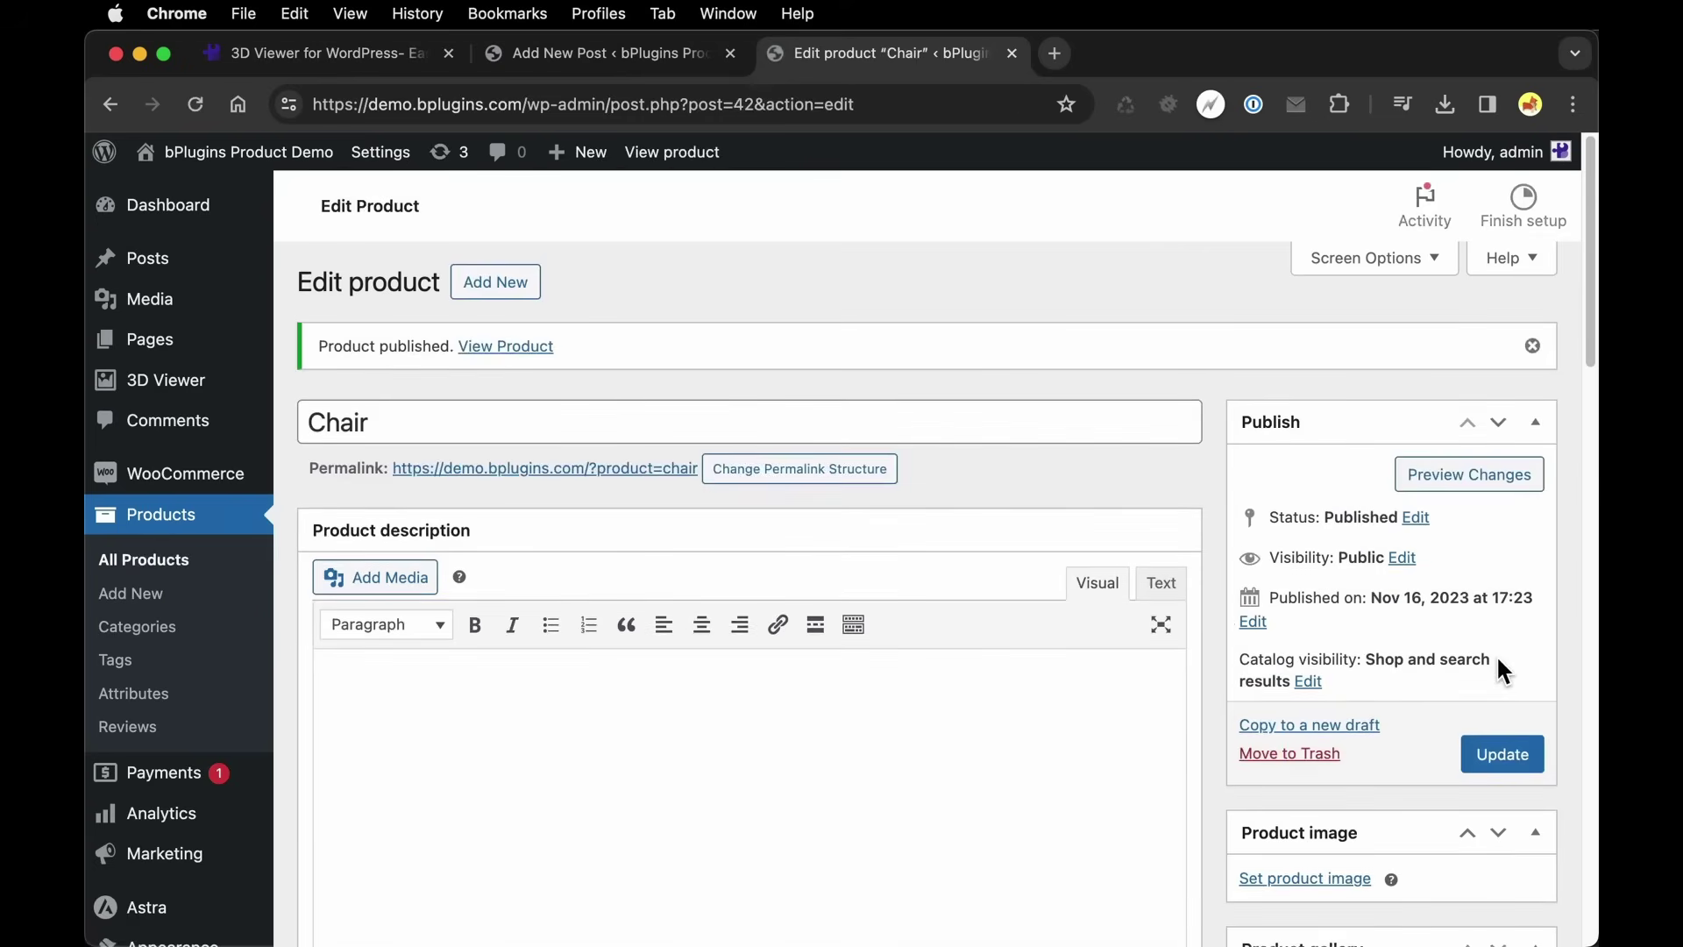
- View the published Chair product page and orbit the 3D chair to another angle
click(515, 355)
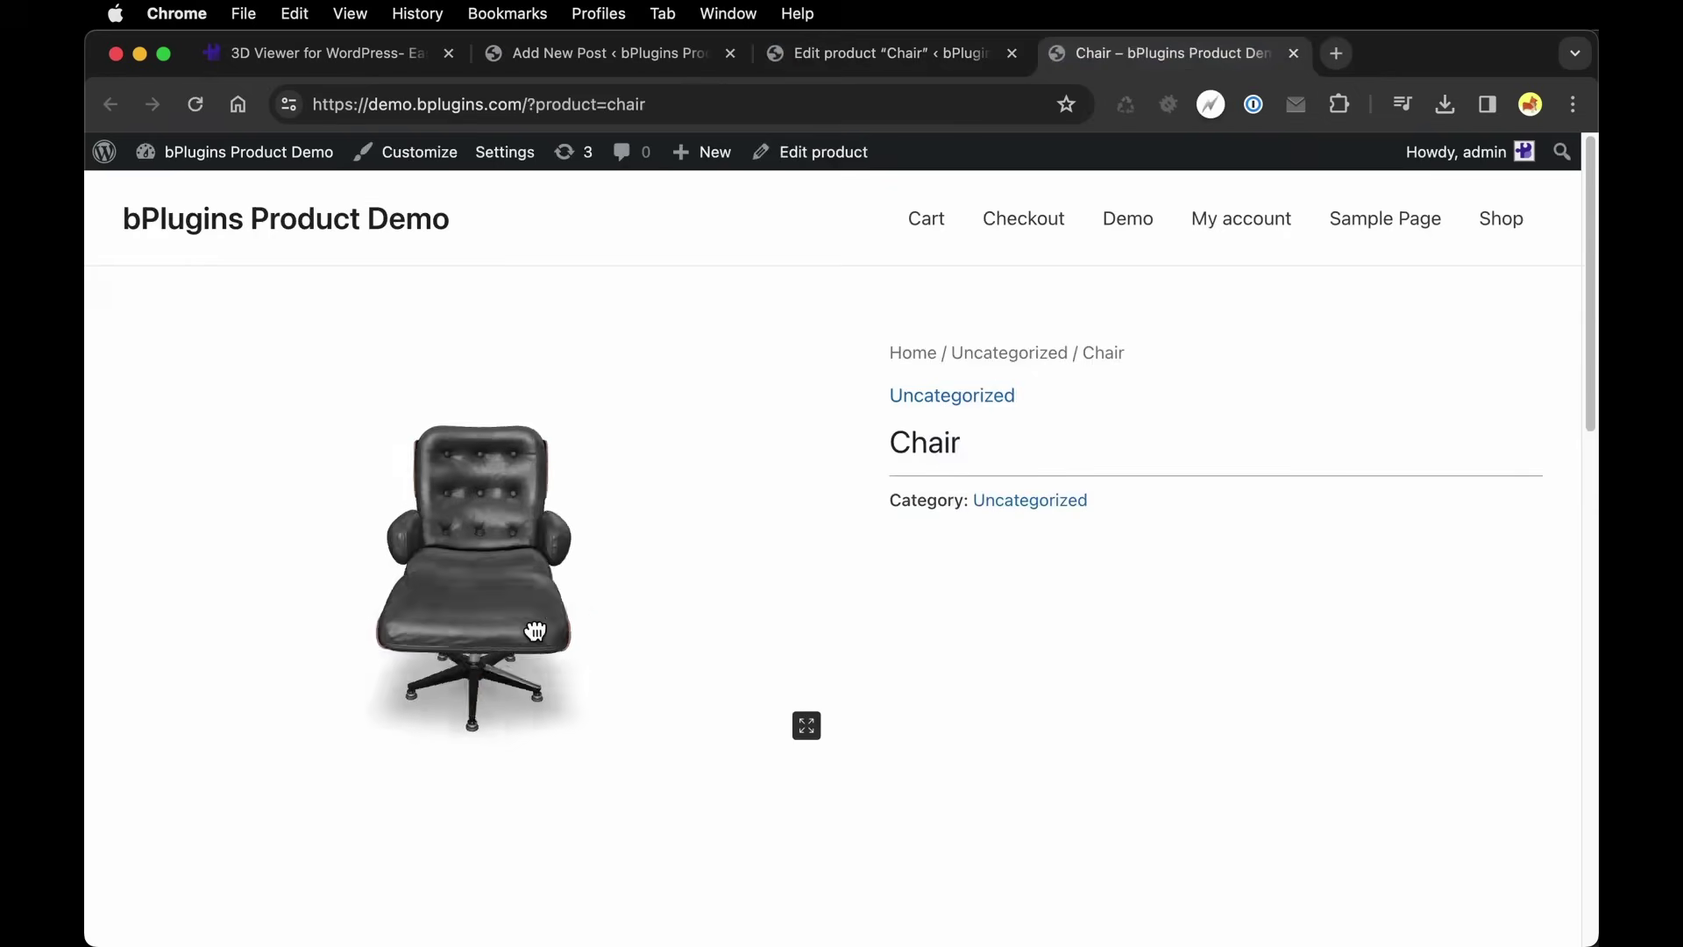
drag(473, 525, 574, 619)
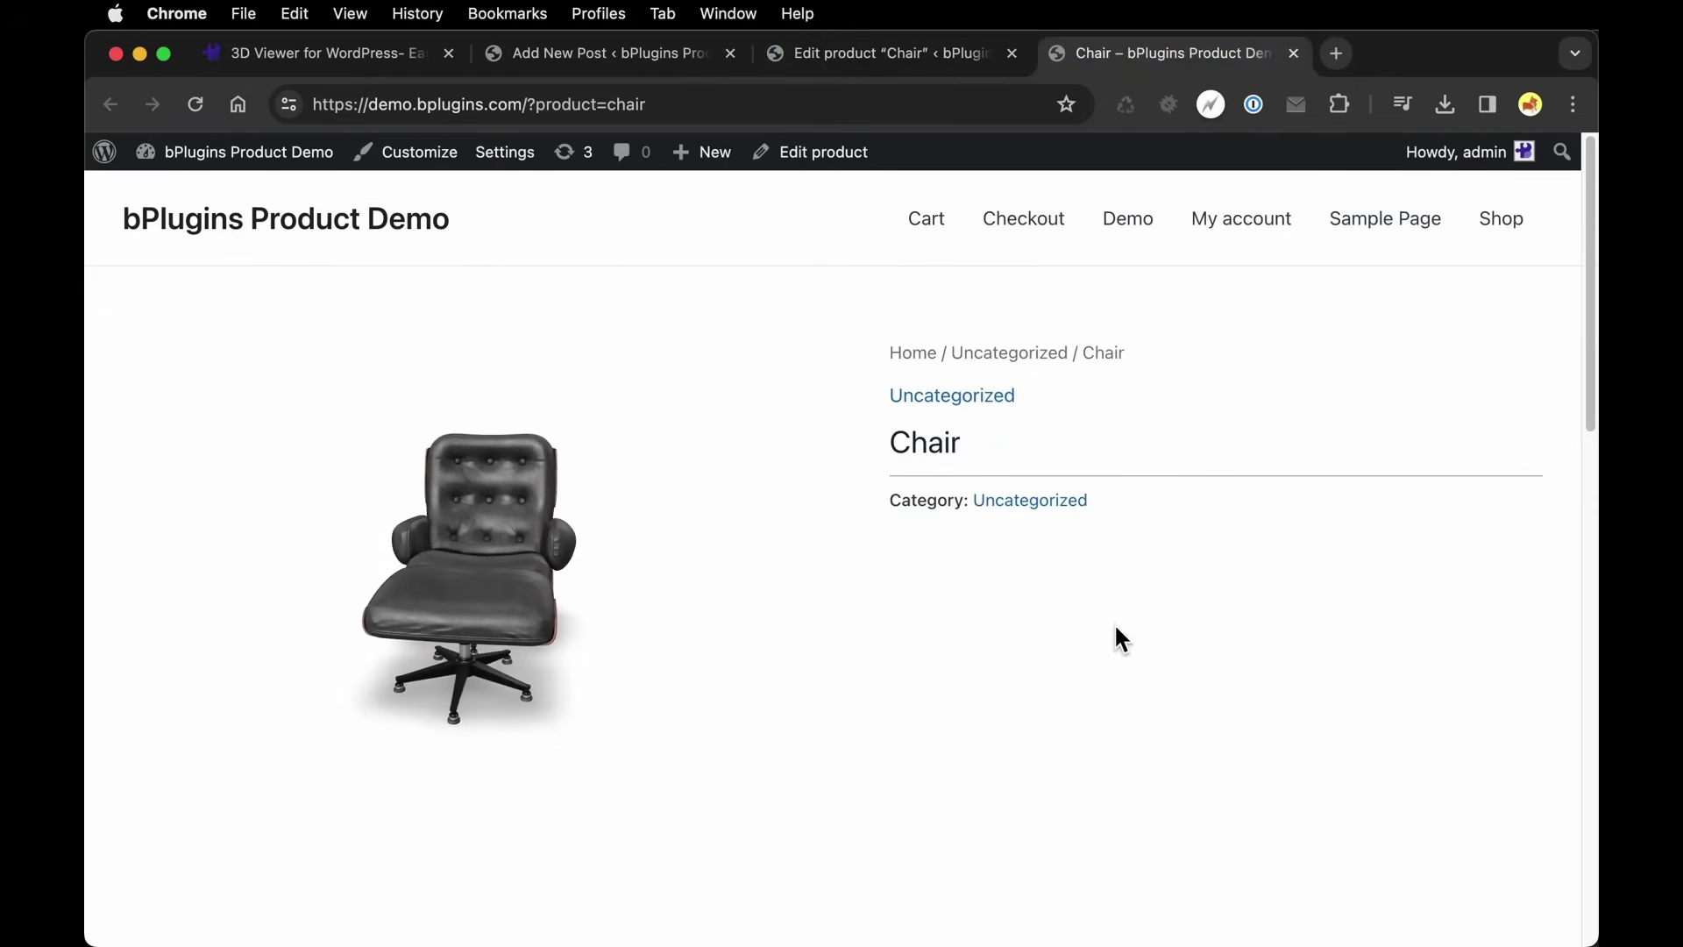